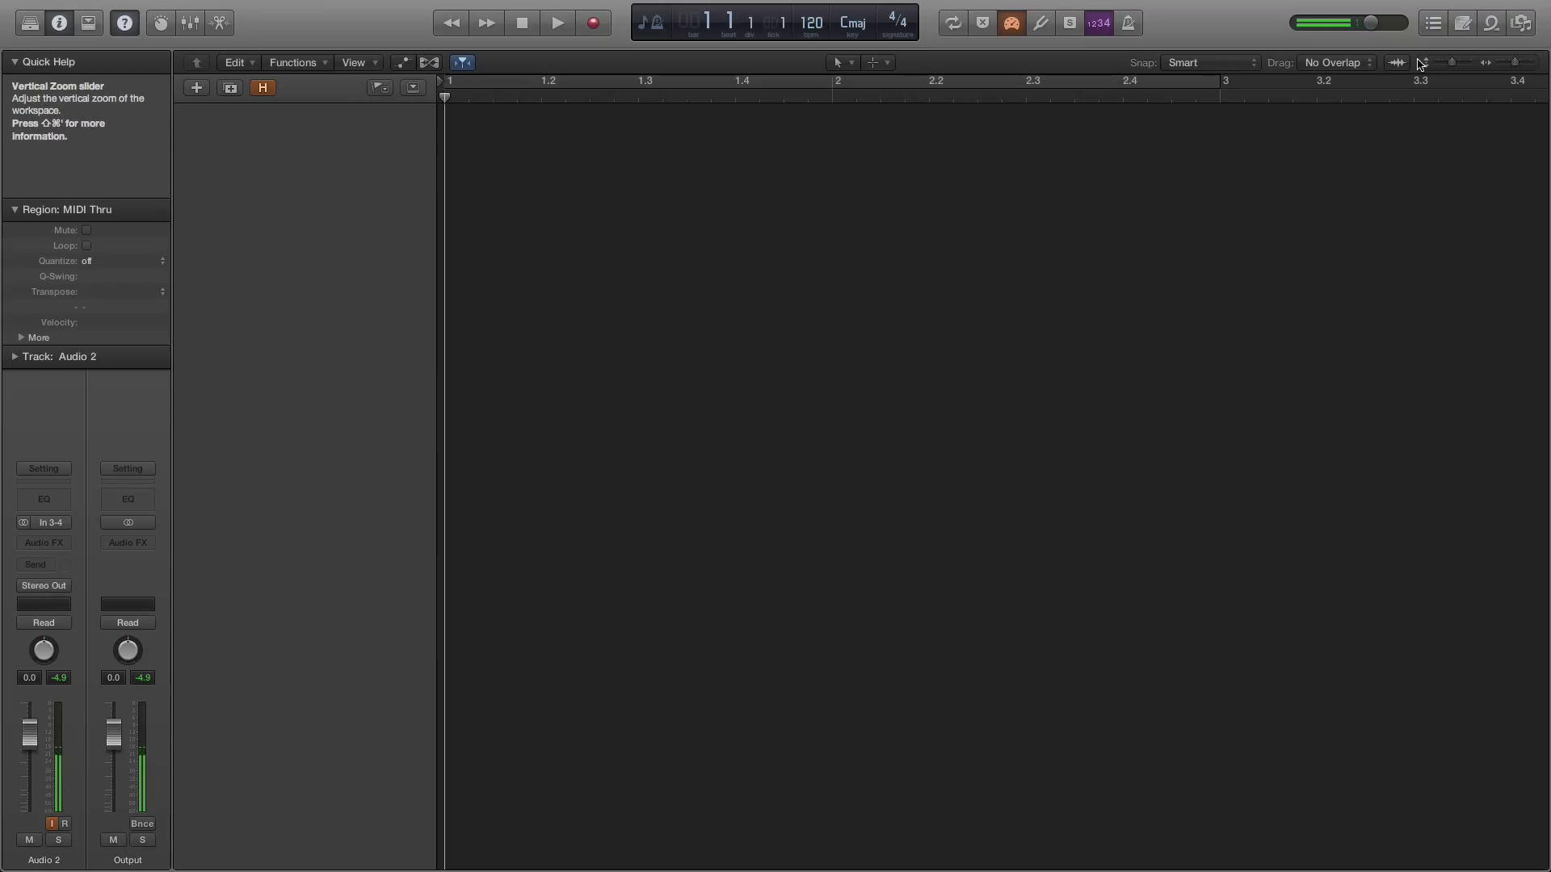
# Step: Add the Pearl Melody 04 vocal loop at bar 1, importing its tempo into the project, and hide the loop browser
pyautogui.click(1492, 25)
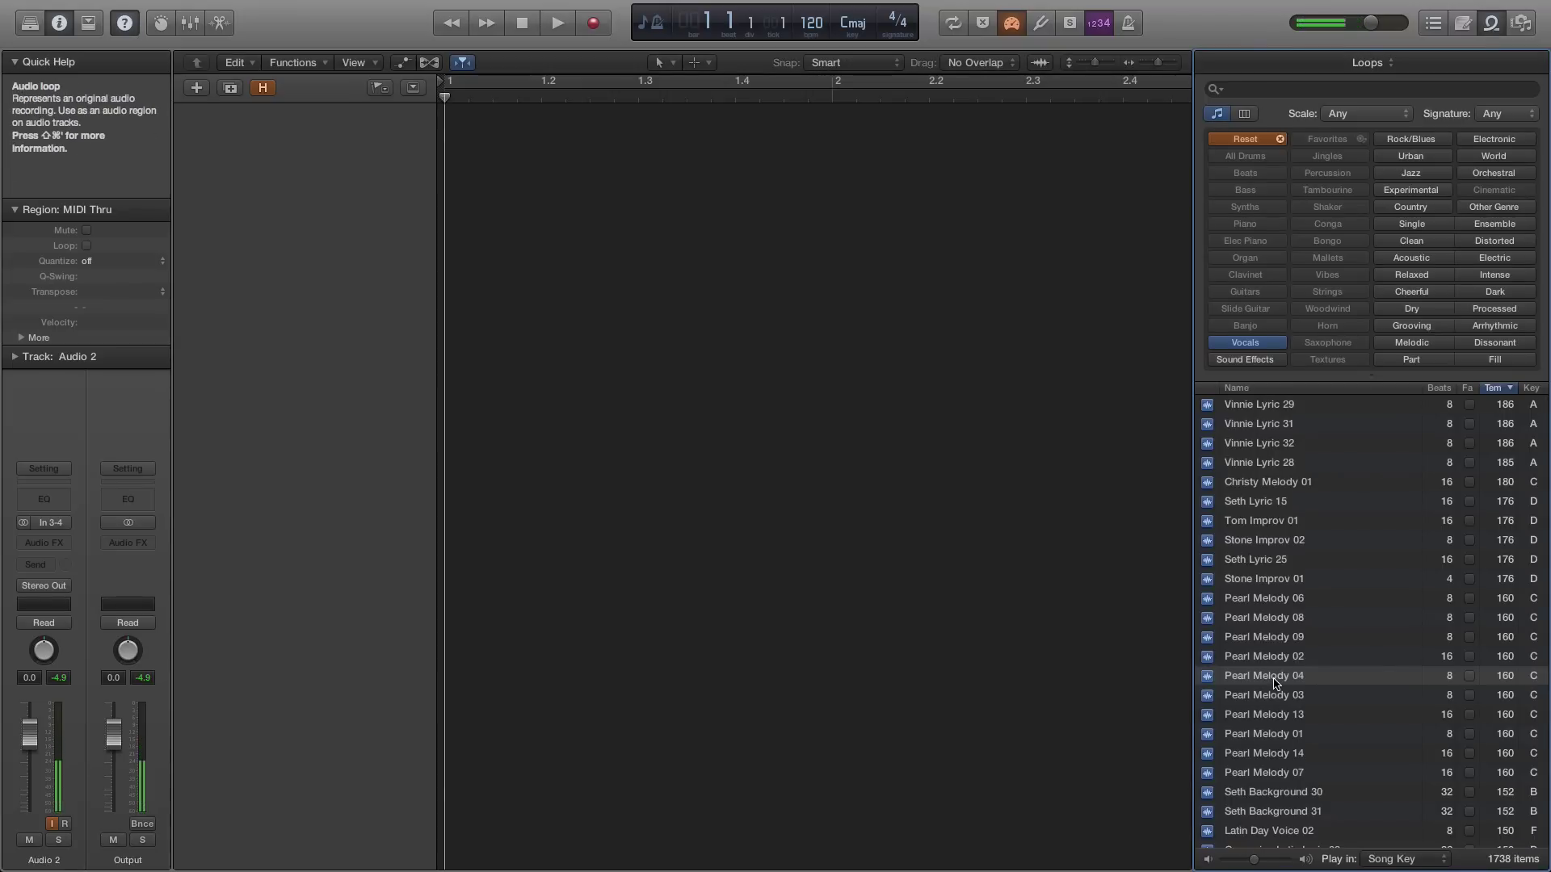
pyautogui.moveTo(1275, 680); pyautogui.dragTo(462, 127)
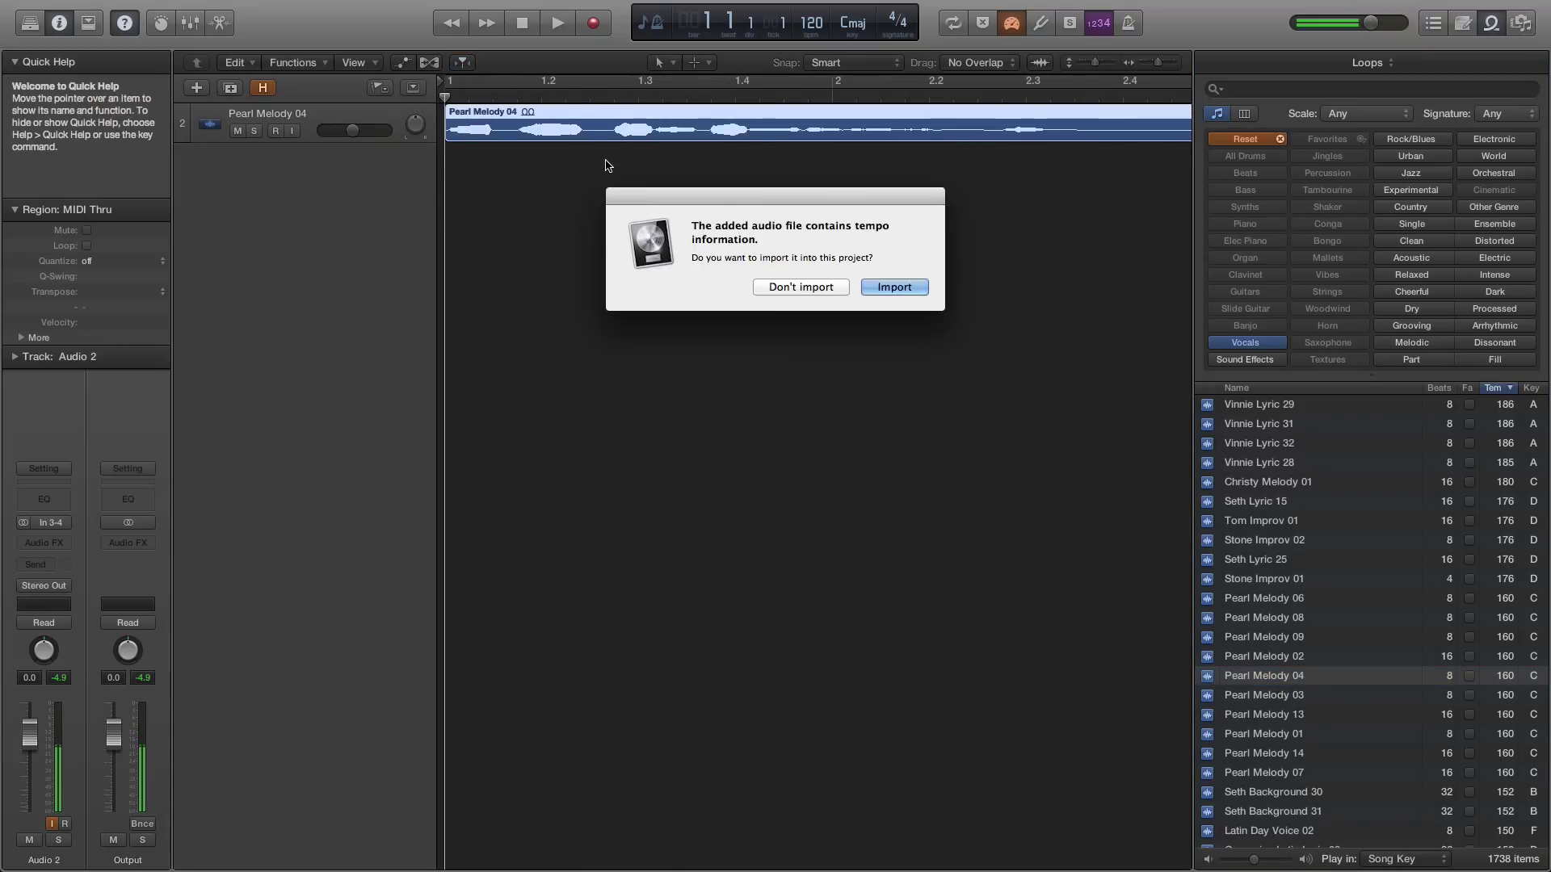
pyautogui.click(870, 289)
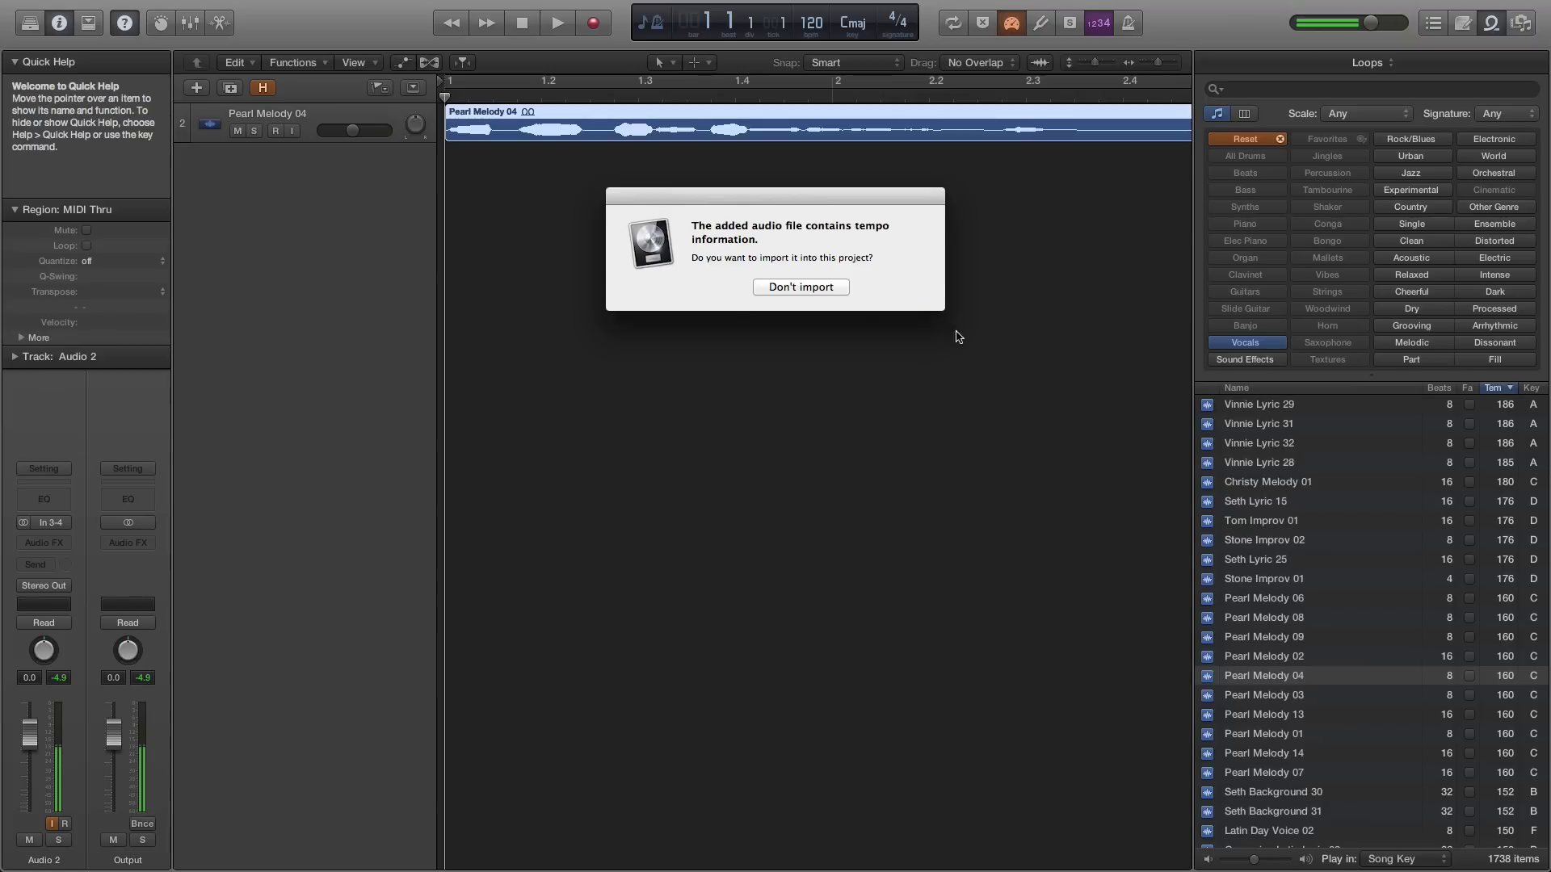
pyautogui.click(1491, 22)
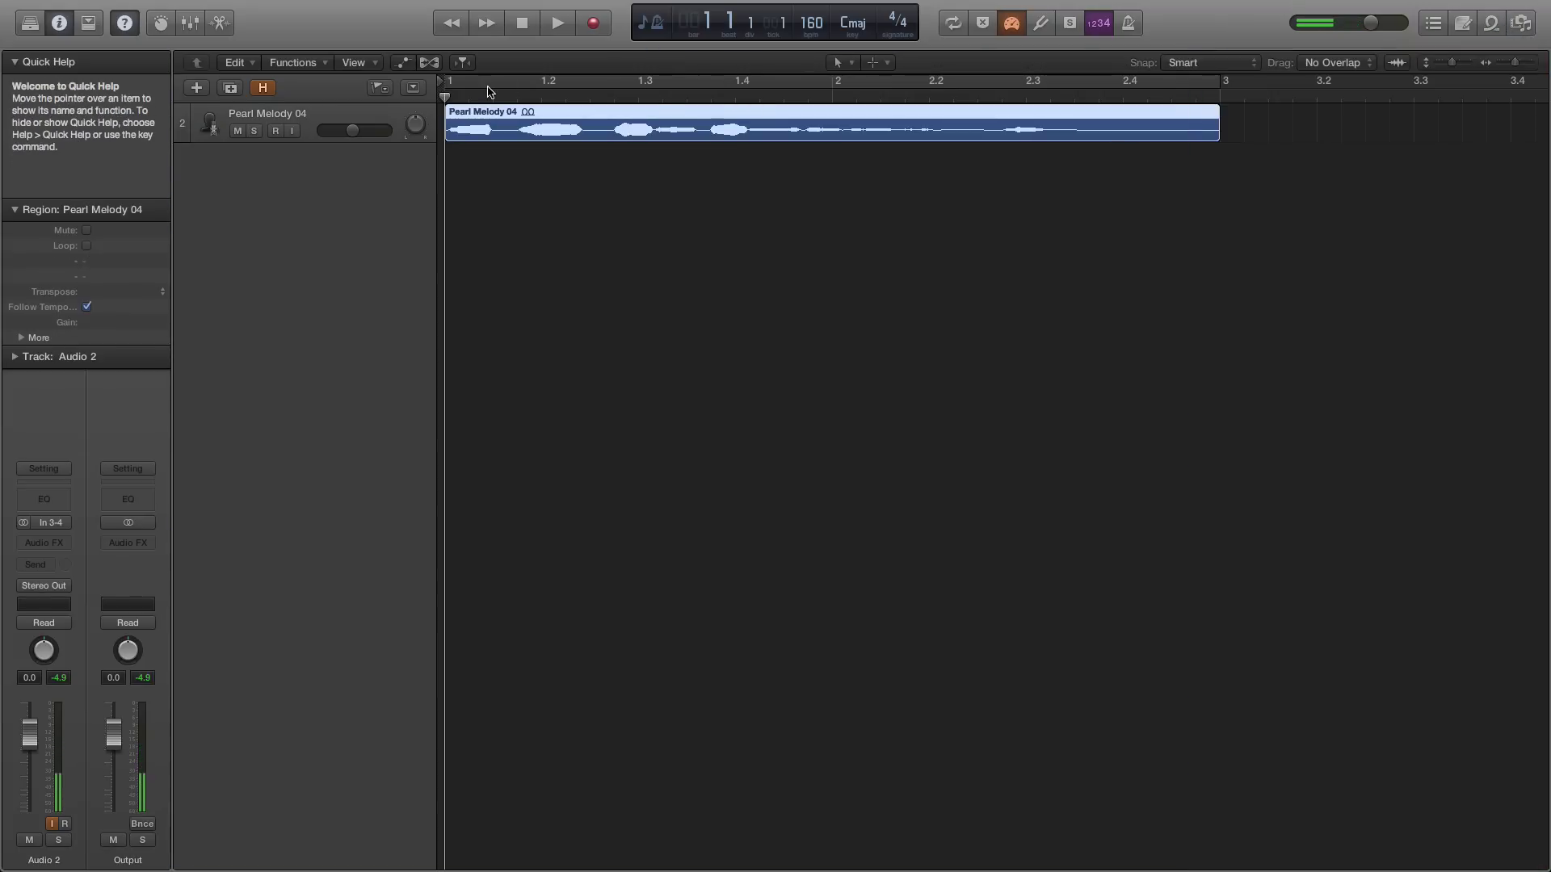
# Step: Set a cycle range from bar 1 to bar 3 over the vocal region and play it back
pyautogui.moveTo(450, 87); pyautogui.dragTo(1223, 87)
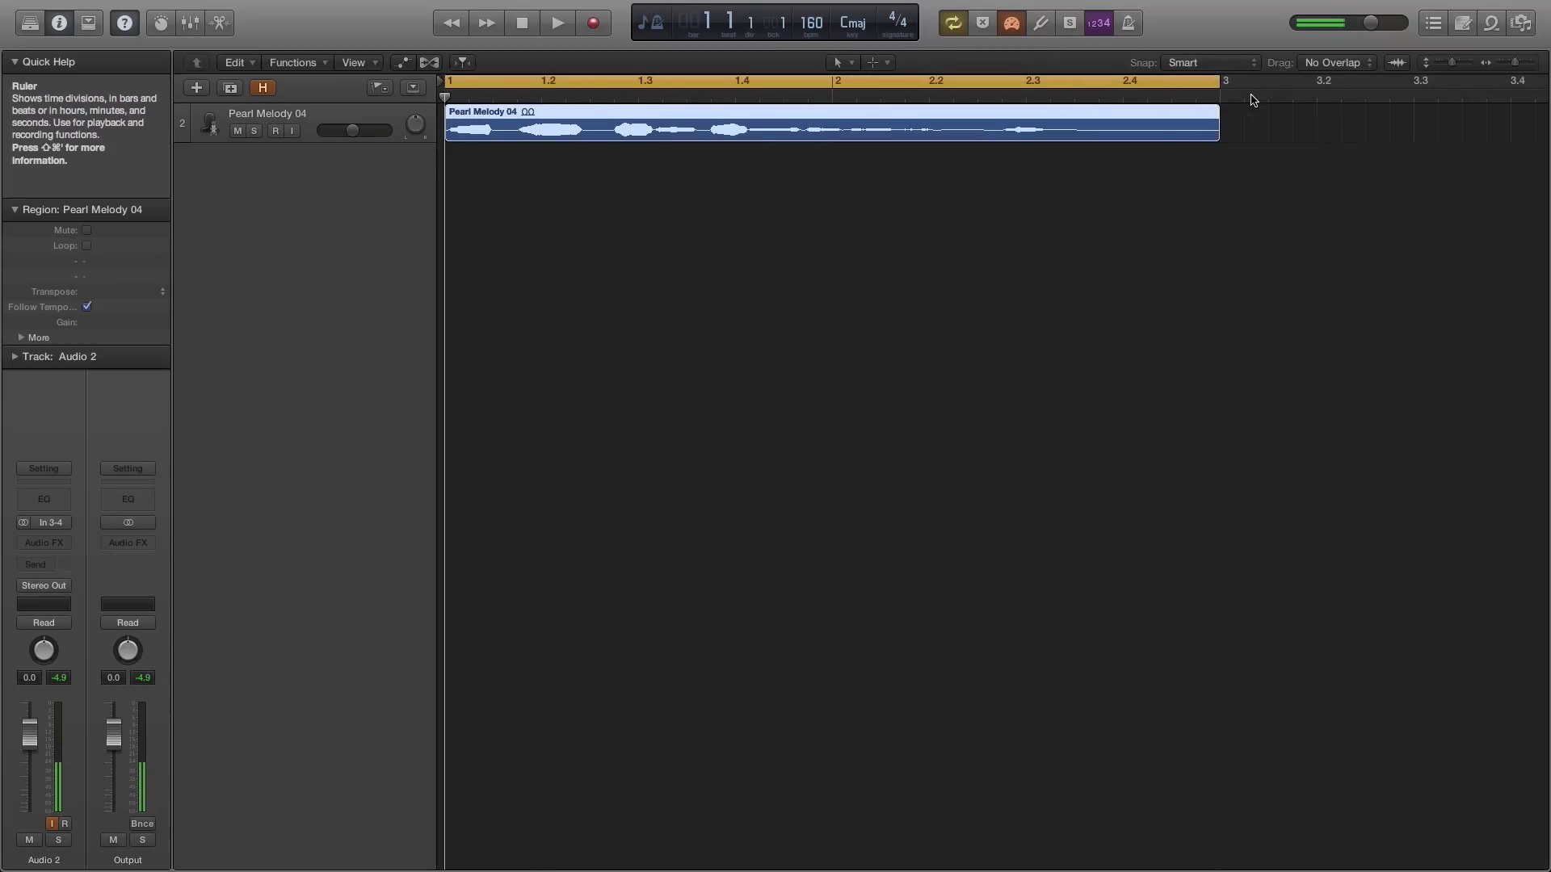
pyautogui.press('space')
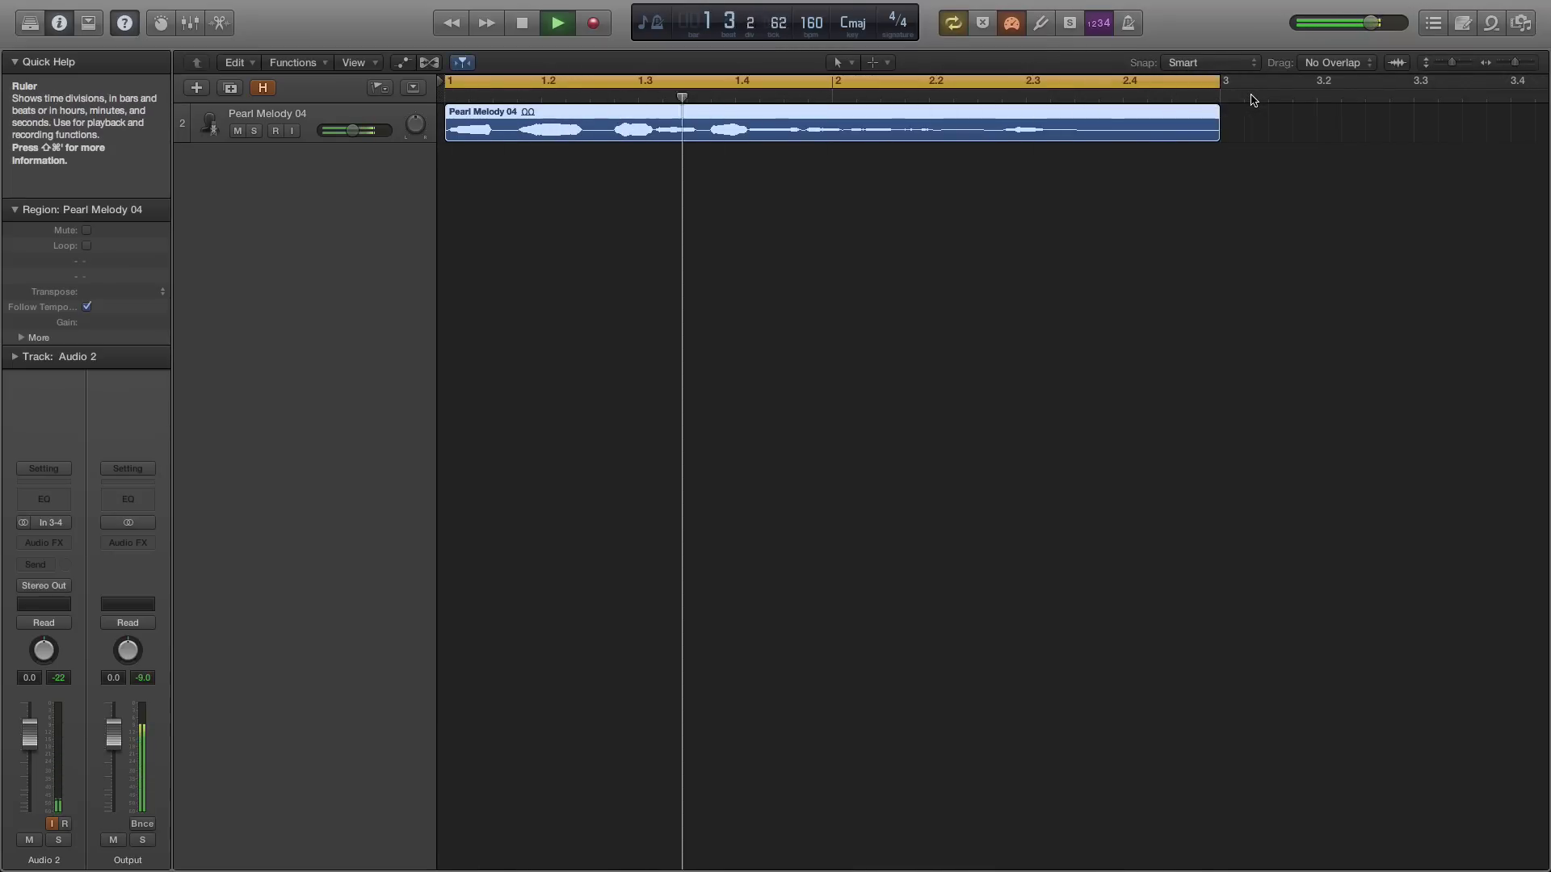
pyautogui.press('space')
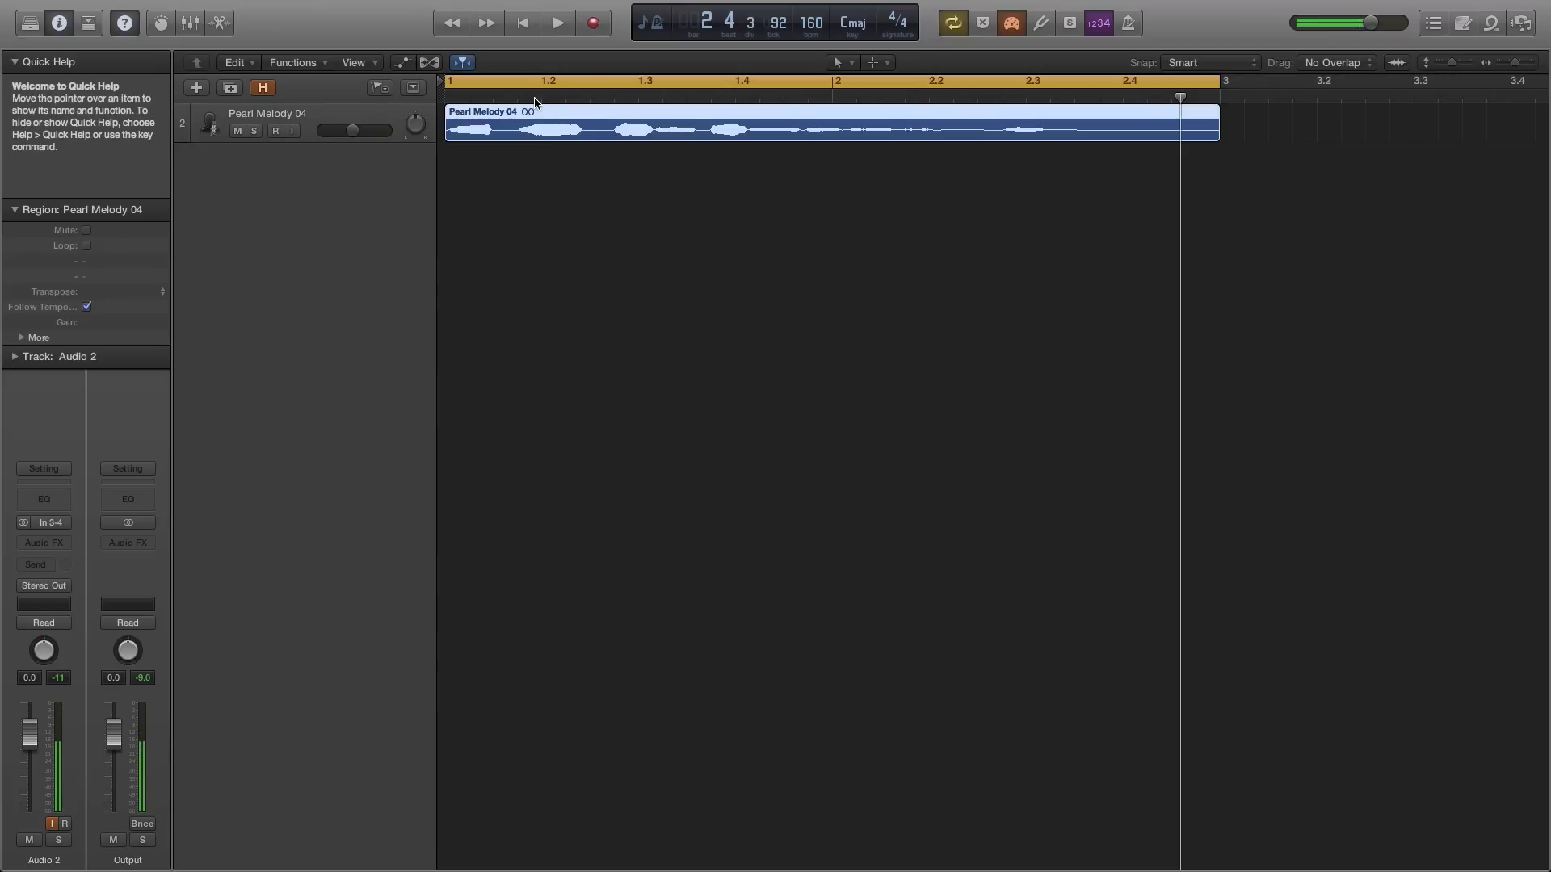
# Step: Enlarge the Pearl Melody 04 track with Auto Zoom and copy its region to a new track directly below
pyautogui.click(89, 27)
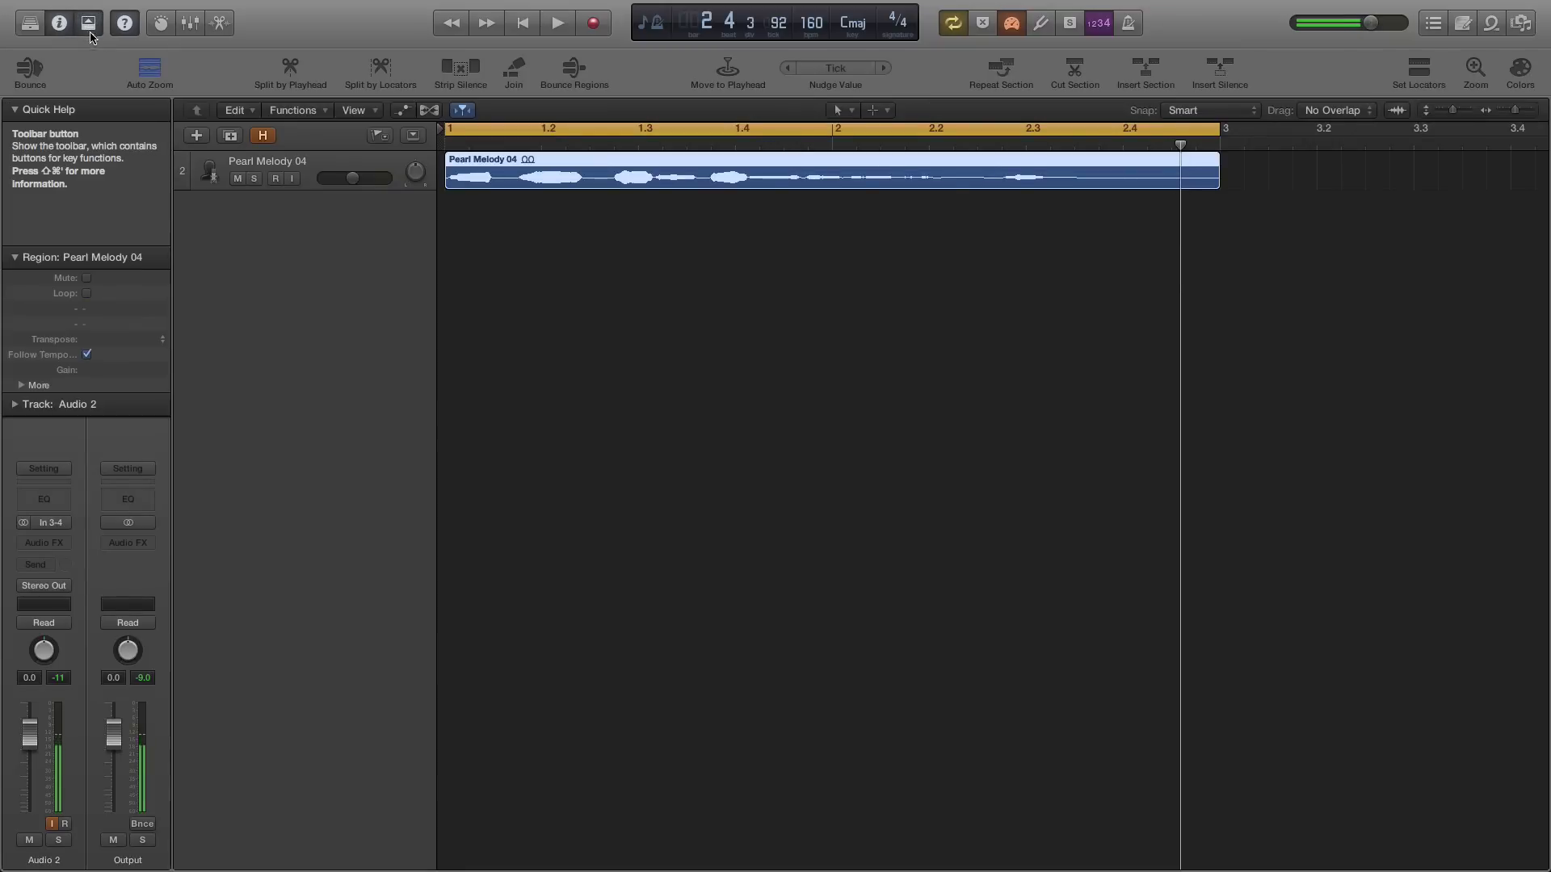
pyautogui.click(153, 71)
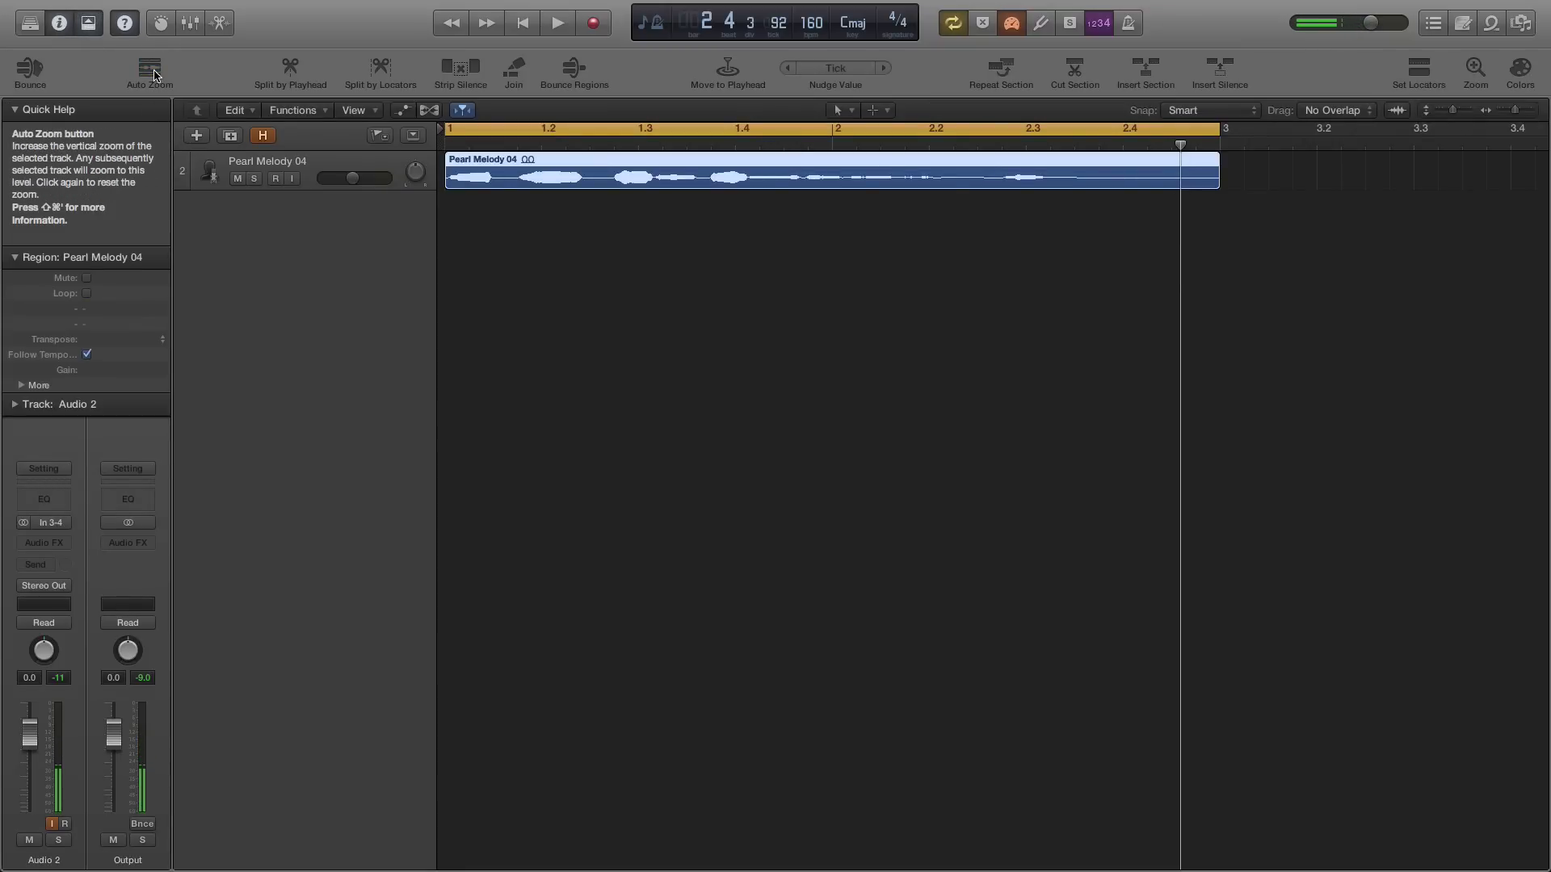
pyautogui.click(154, 73)
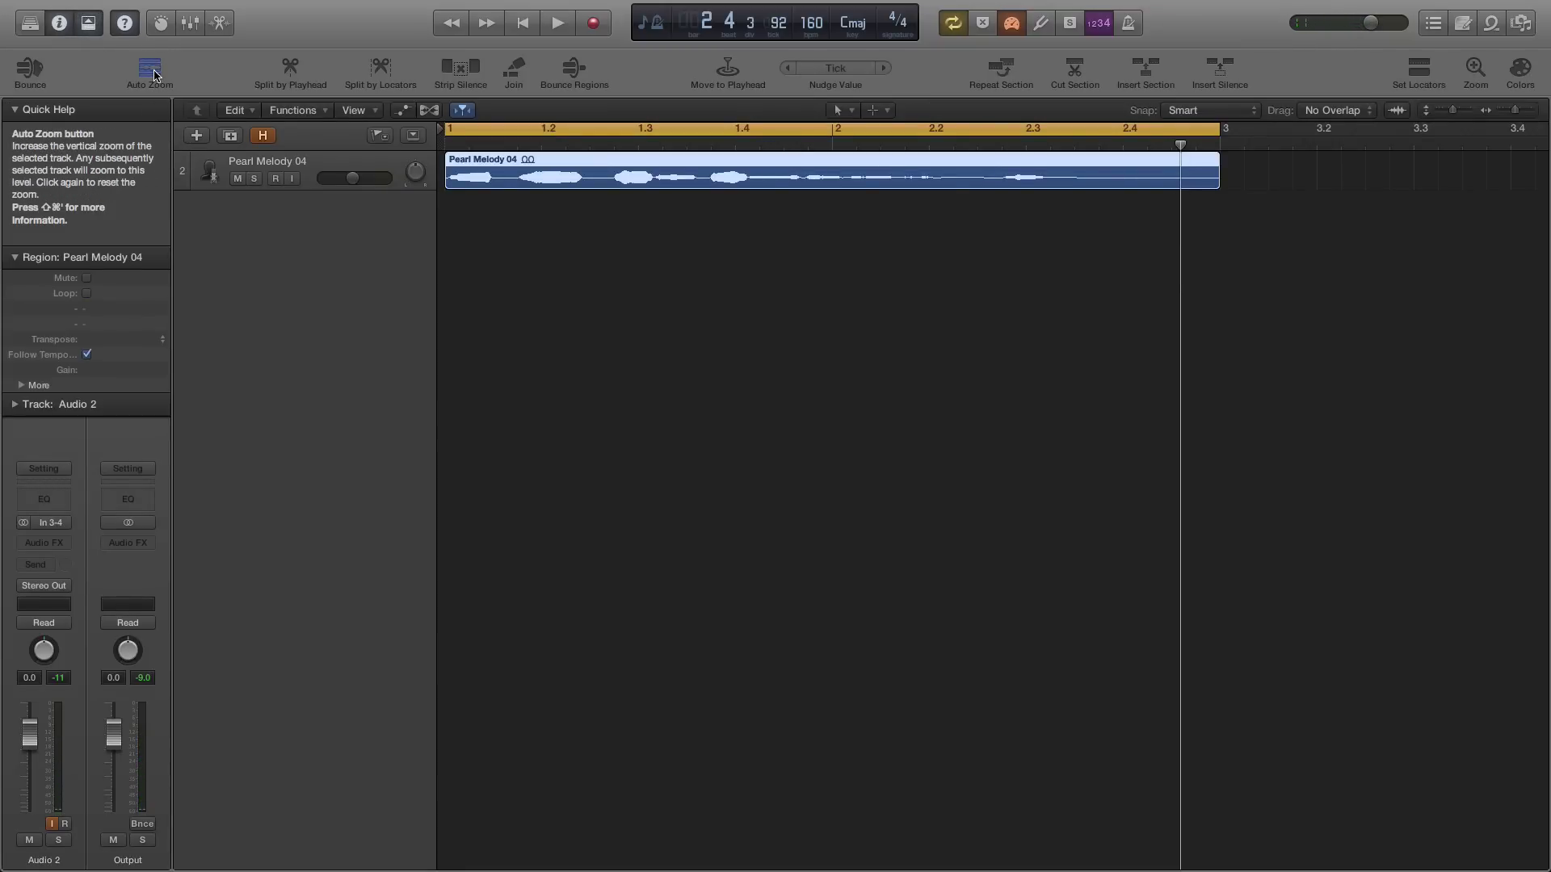
pyautogui.click(363, 158)
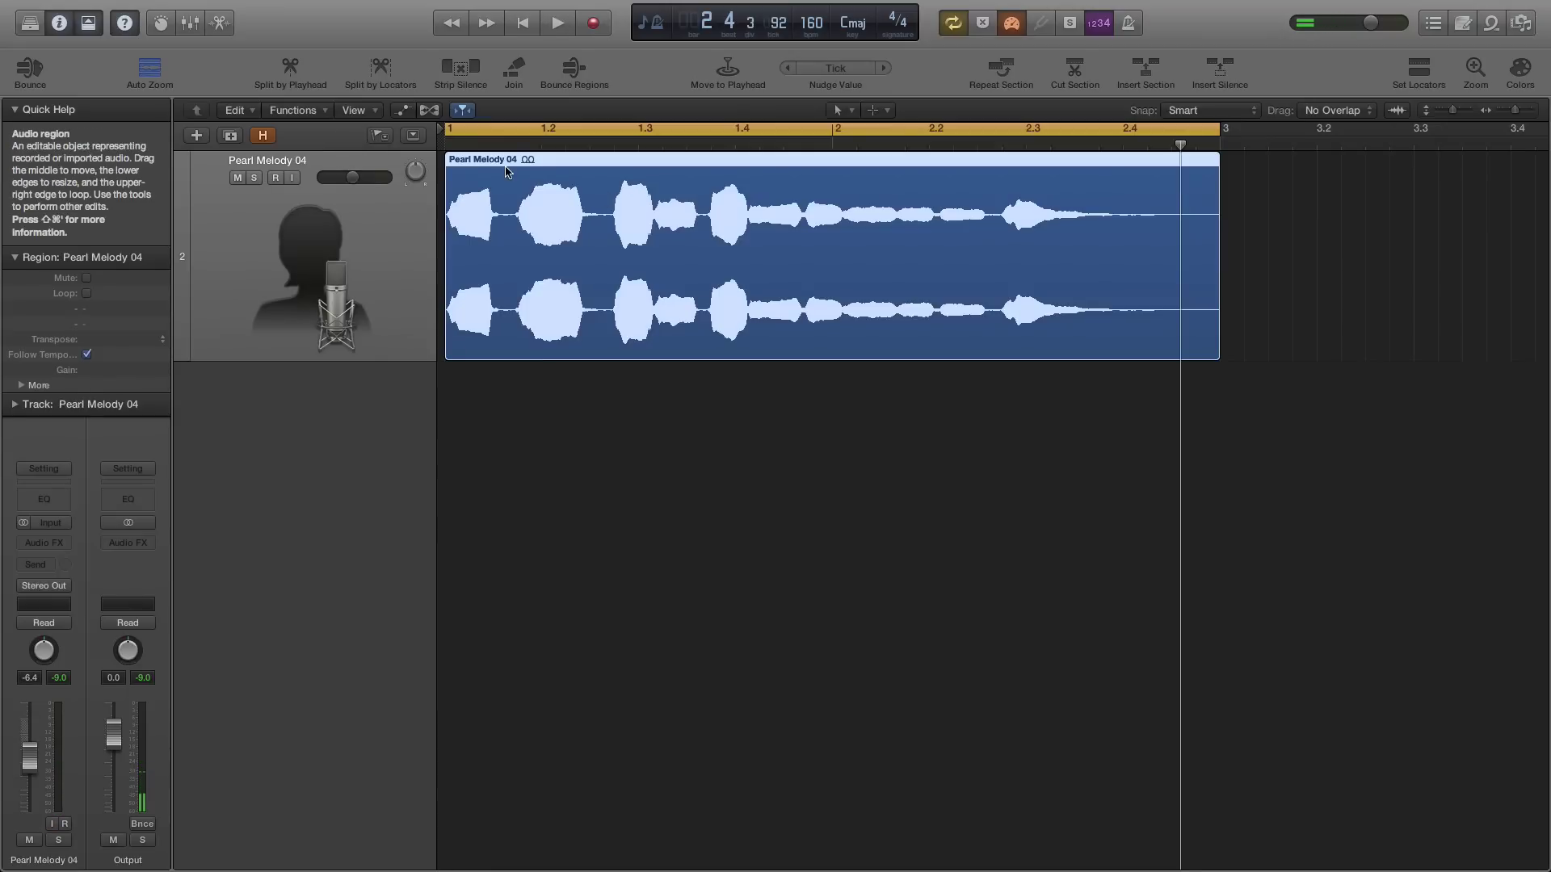
pyautogui.moveTo(615, 158); pyautogui.dragTo(614, 269)
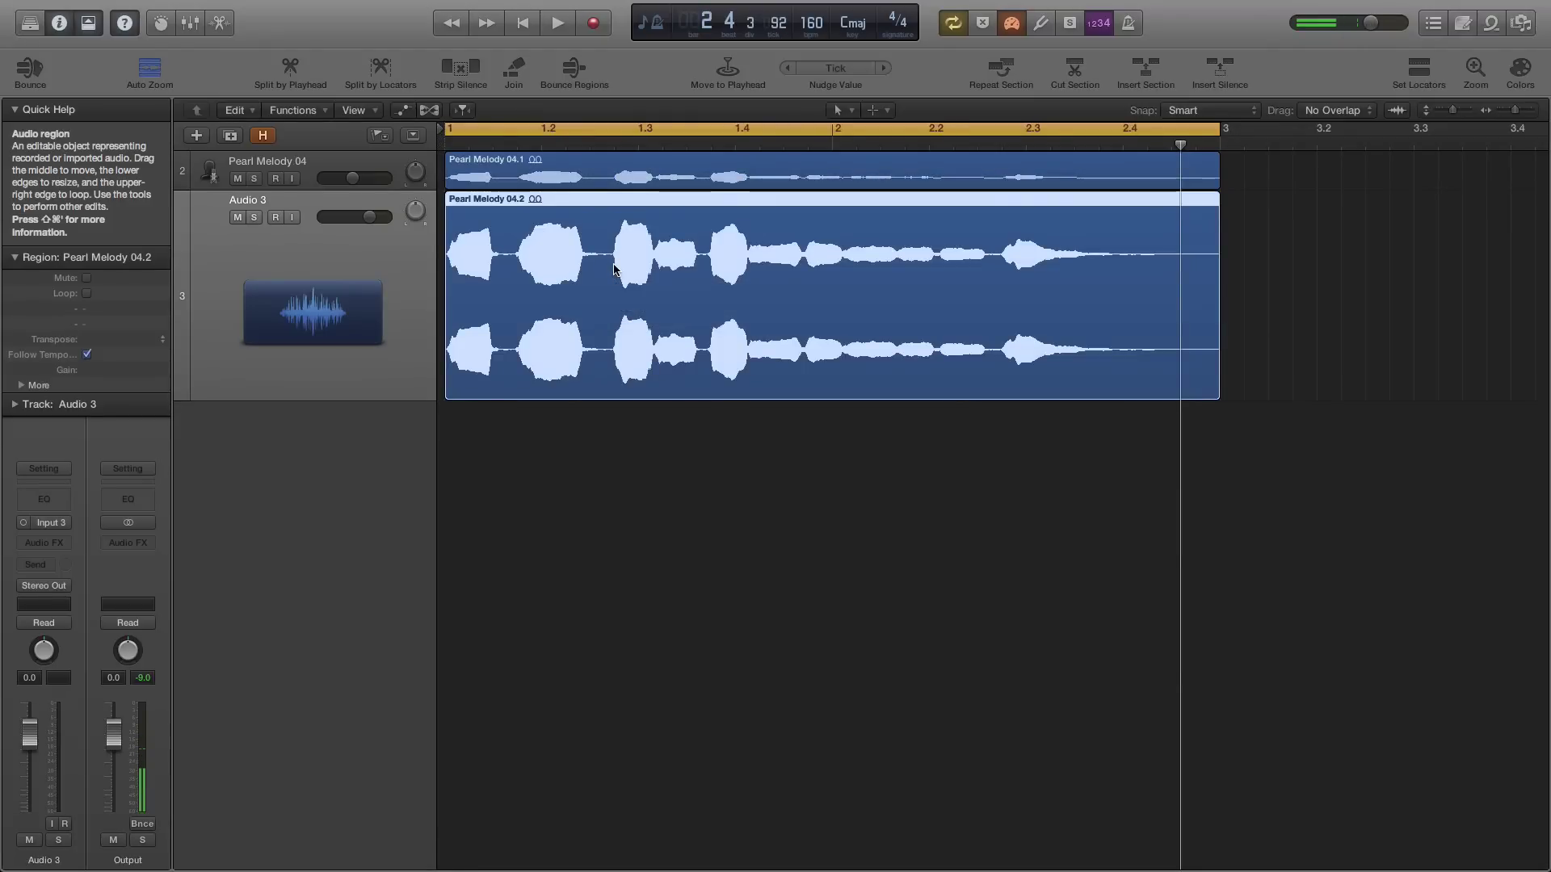
# Step: Enable Flex on the original Pearl Melody 04 track and set its mode to Flex Pitch
pyautogui.click(689, 175)
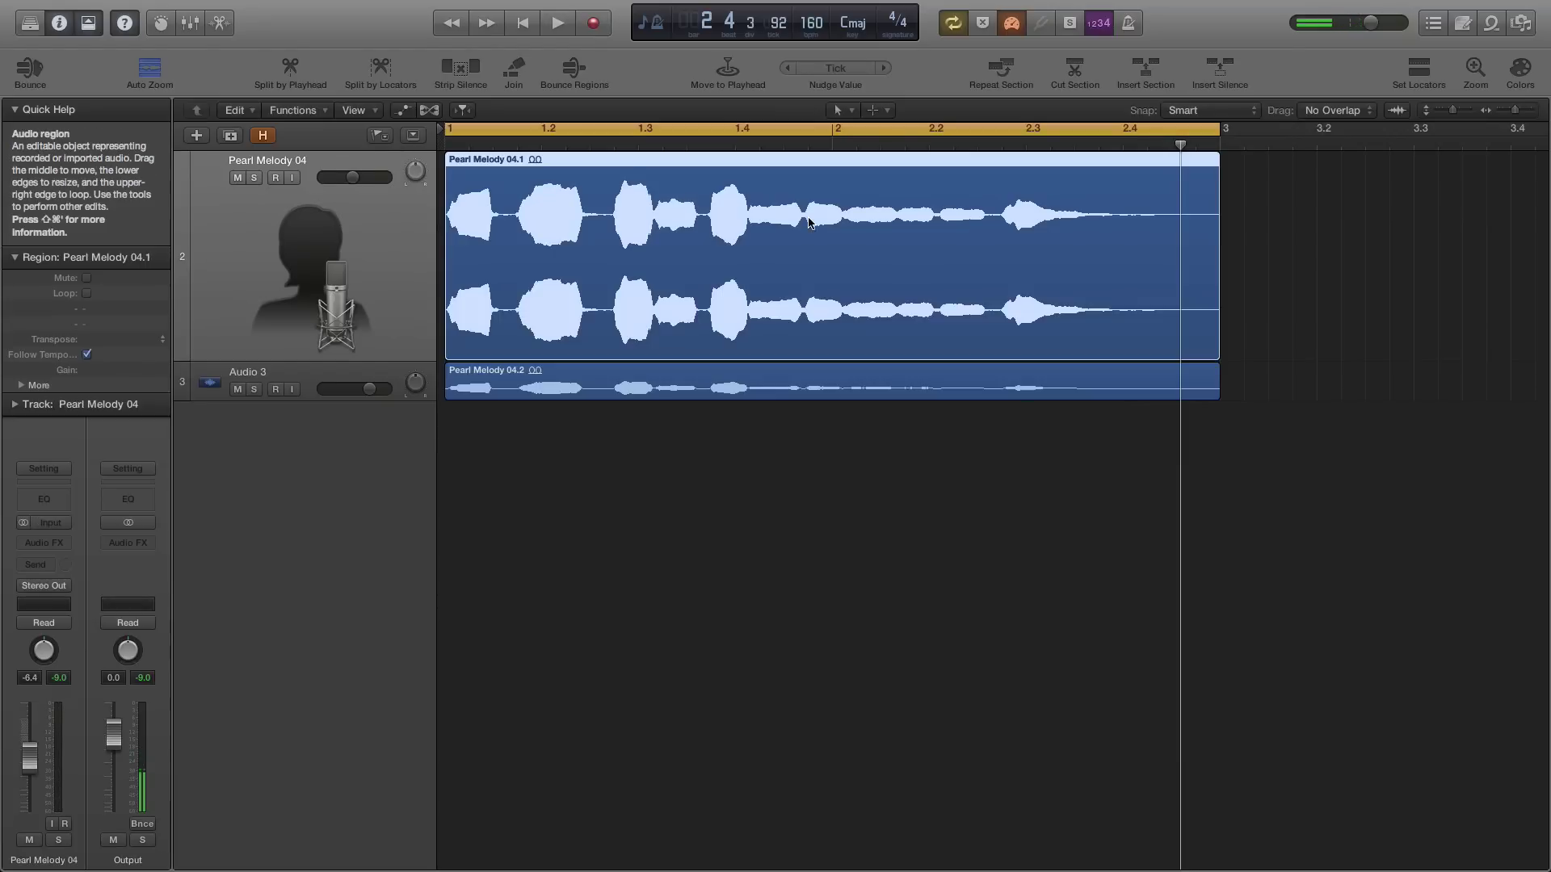
pyautogui.click(434, 114)
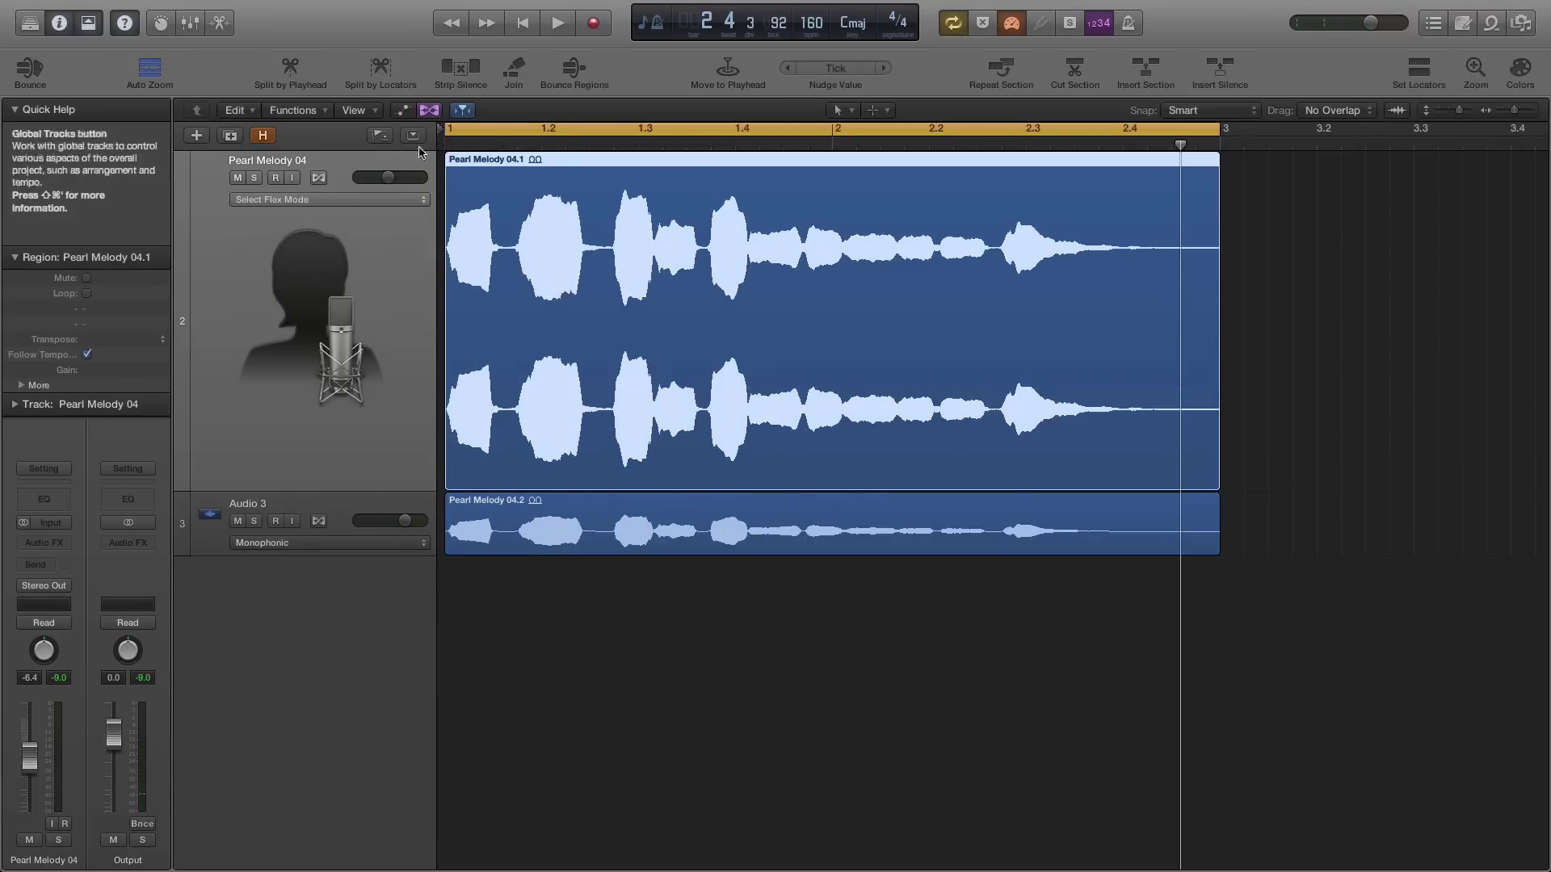
pyautogui.click(319, 177)
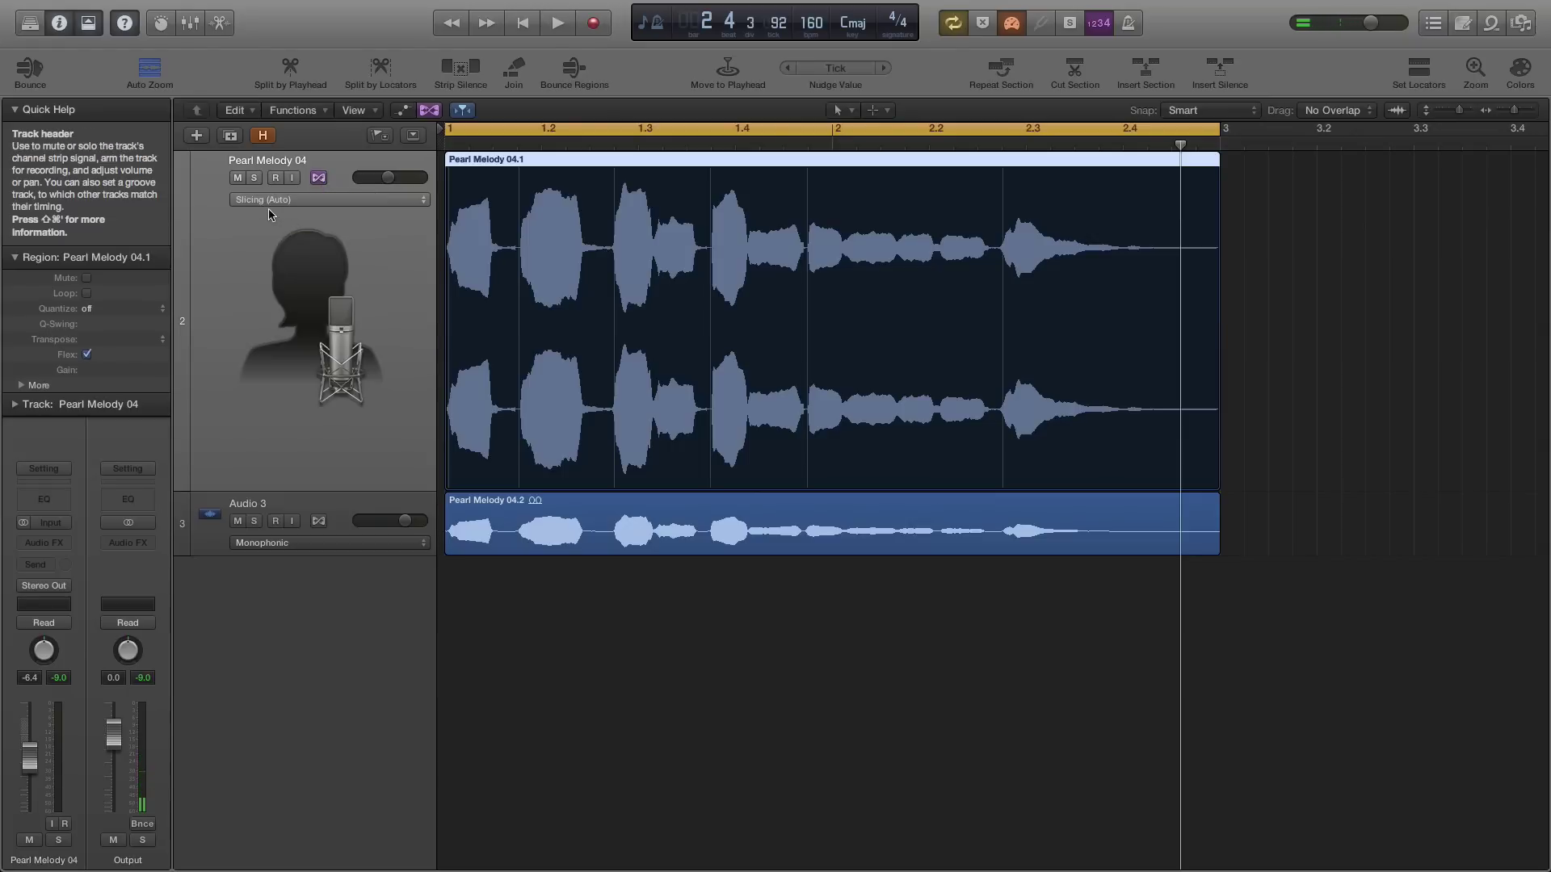
pyautogui.click(348, 202)
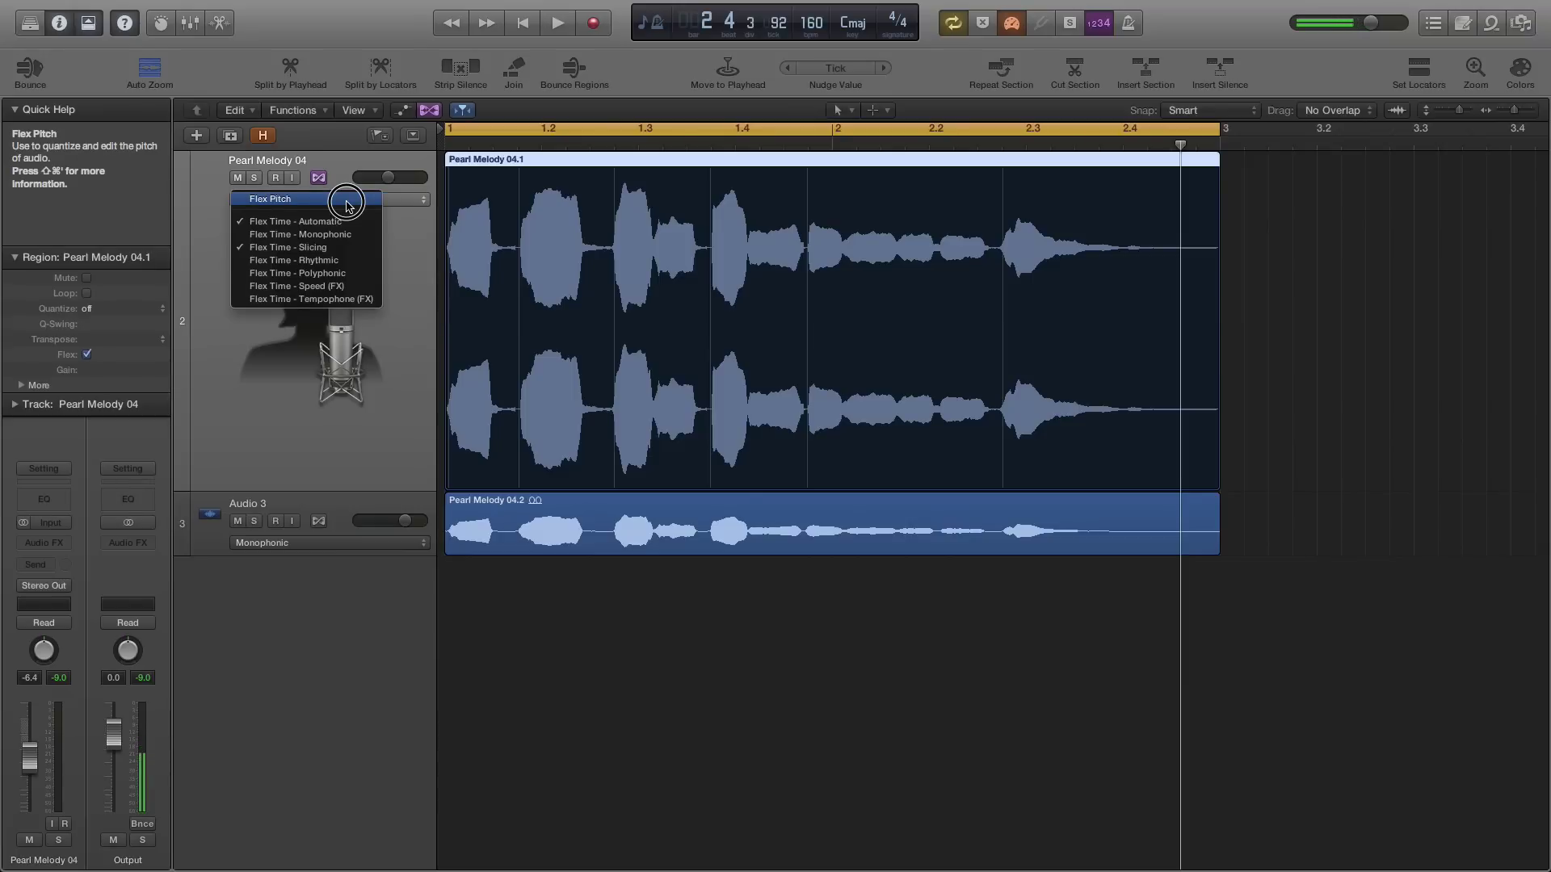
pyautogui.click(347, 201)
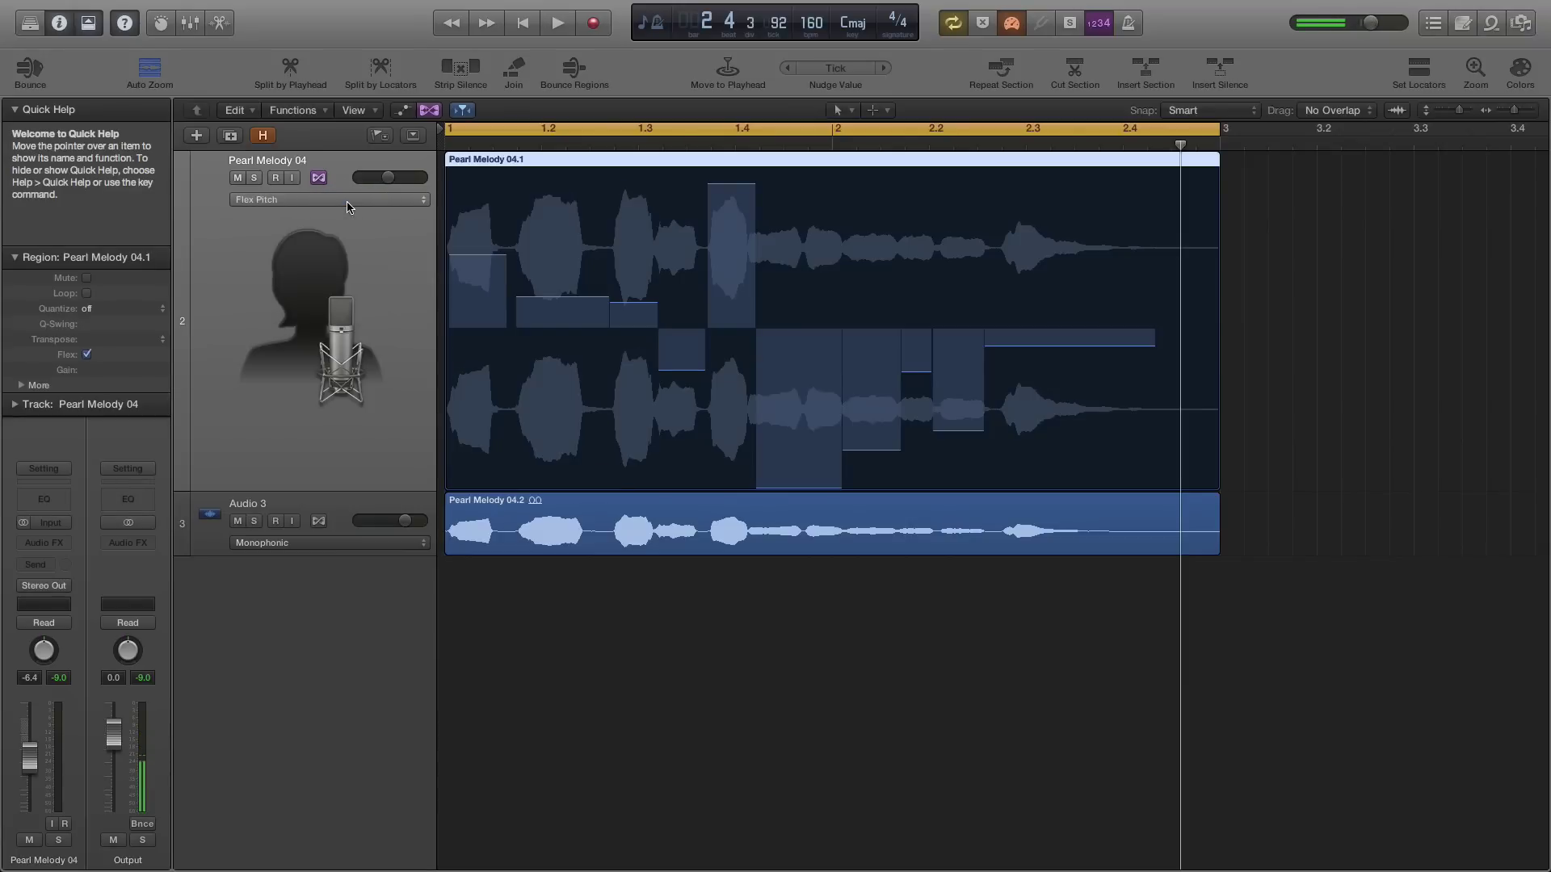
# Step: Flatten the pitch deviation of all notes in the upper region to the center line and play both tracks from bar 1
pyautogui.moveTo(1185, 457); pyautogui.dragTo(445, 232)
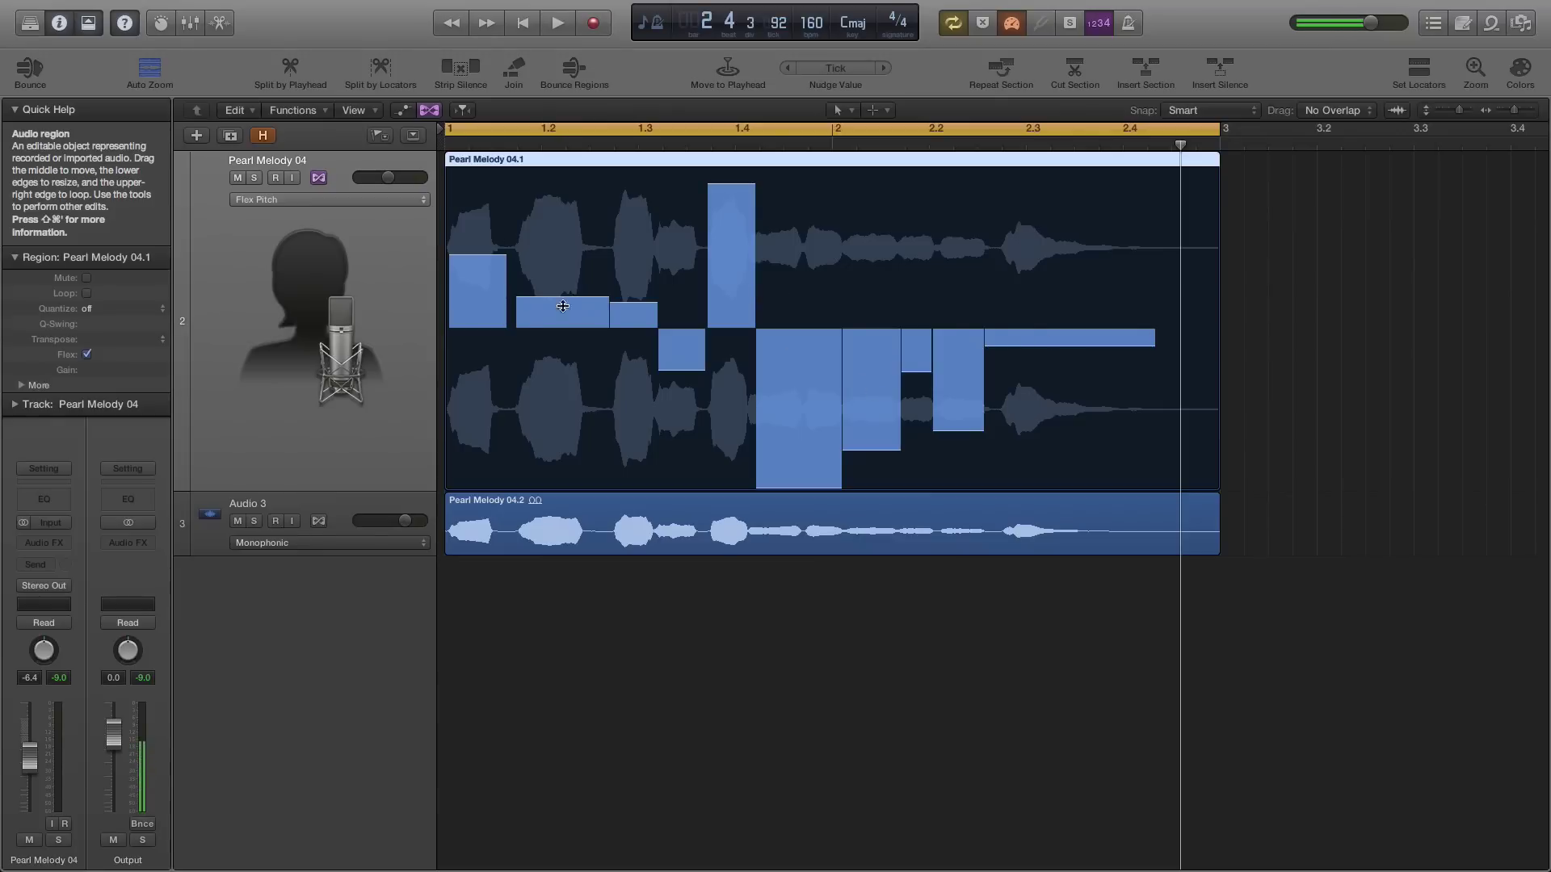
pyautogui.moveTo(739, 185); pyautogui.dragTo(737, 264)
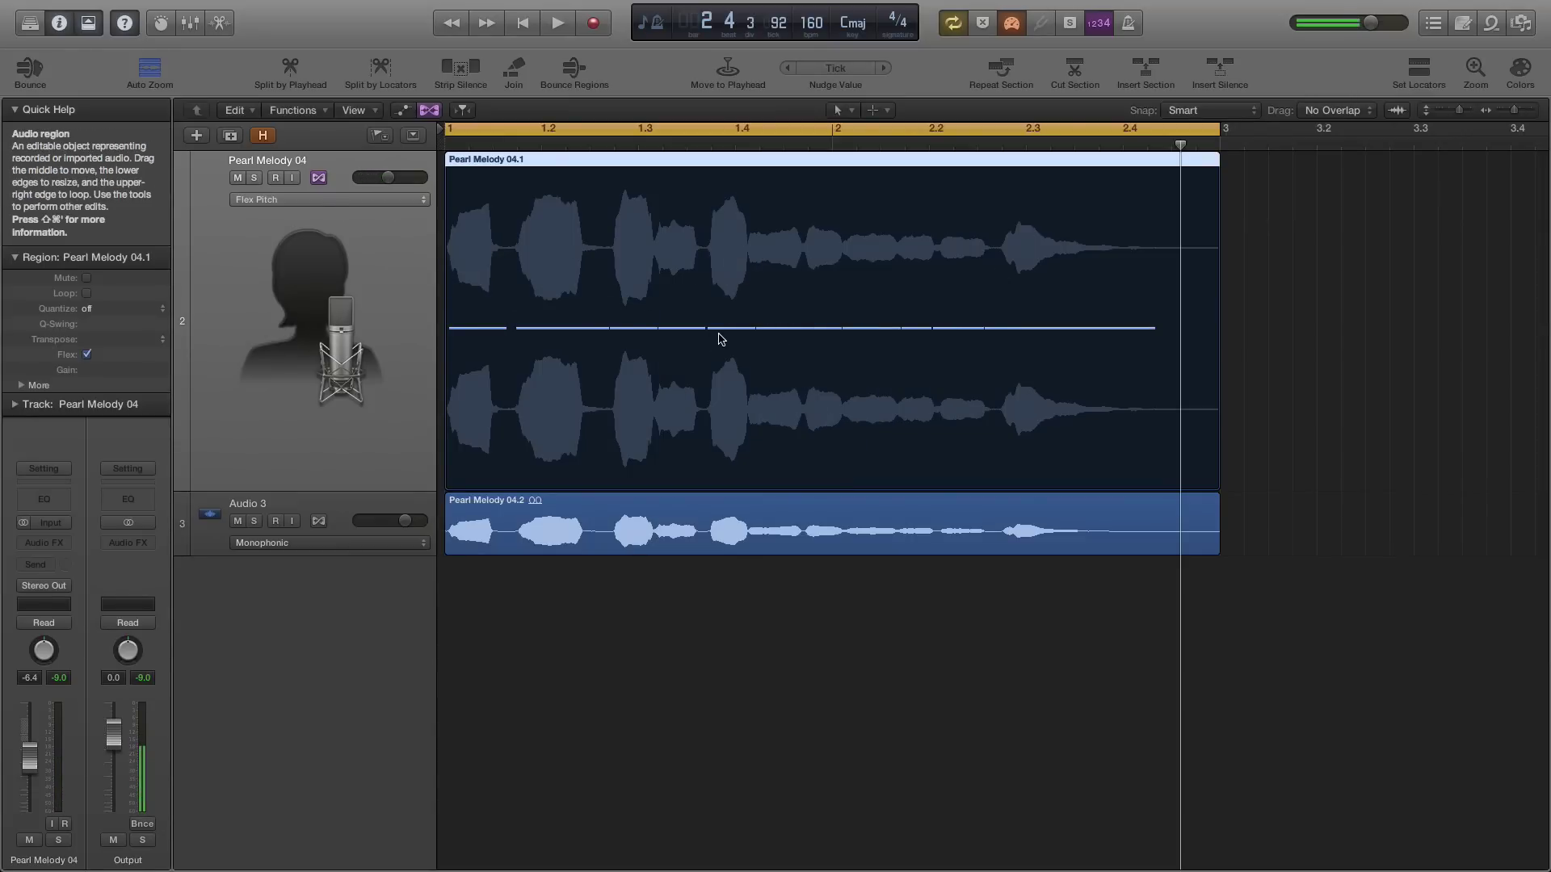
pyautogui.press('space')
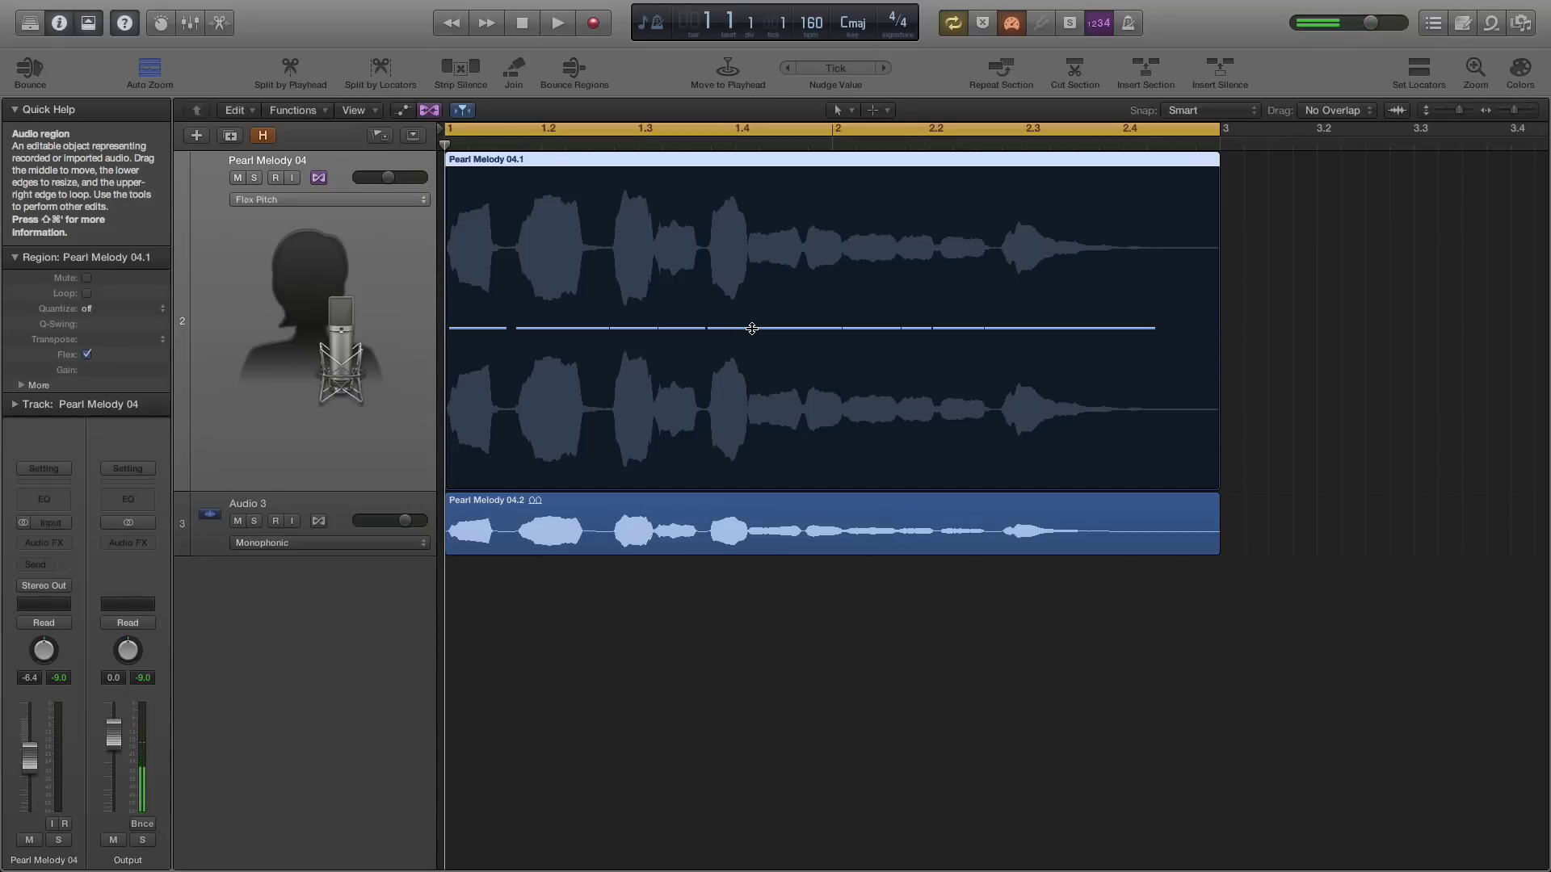
pyautogui.press('space')
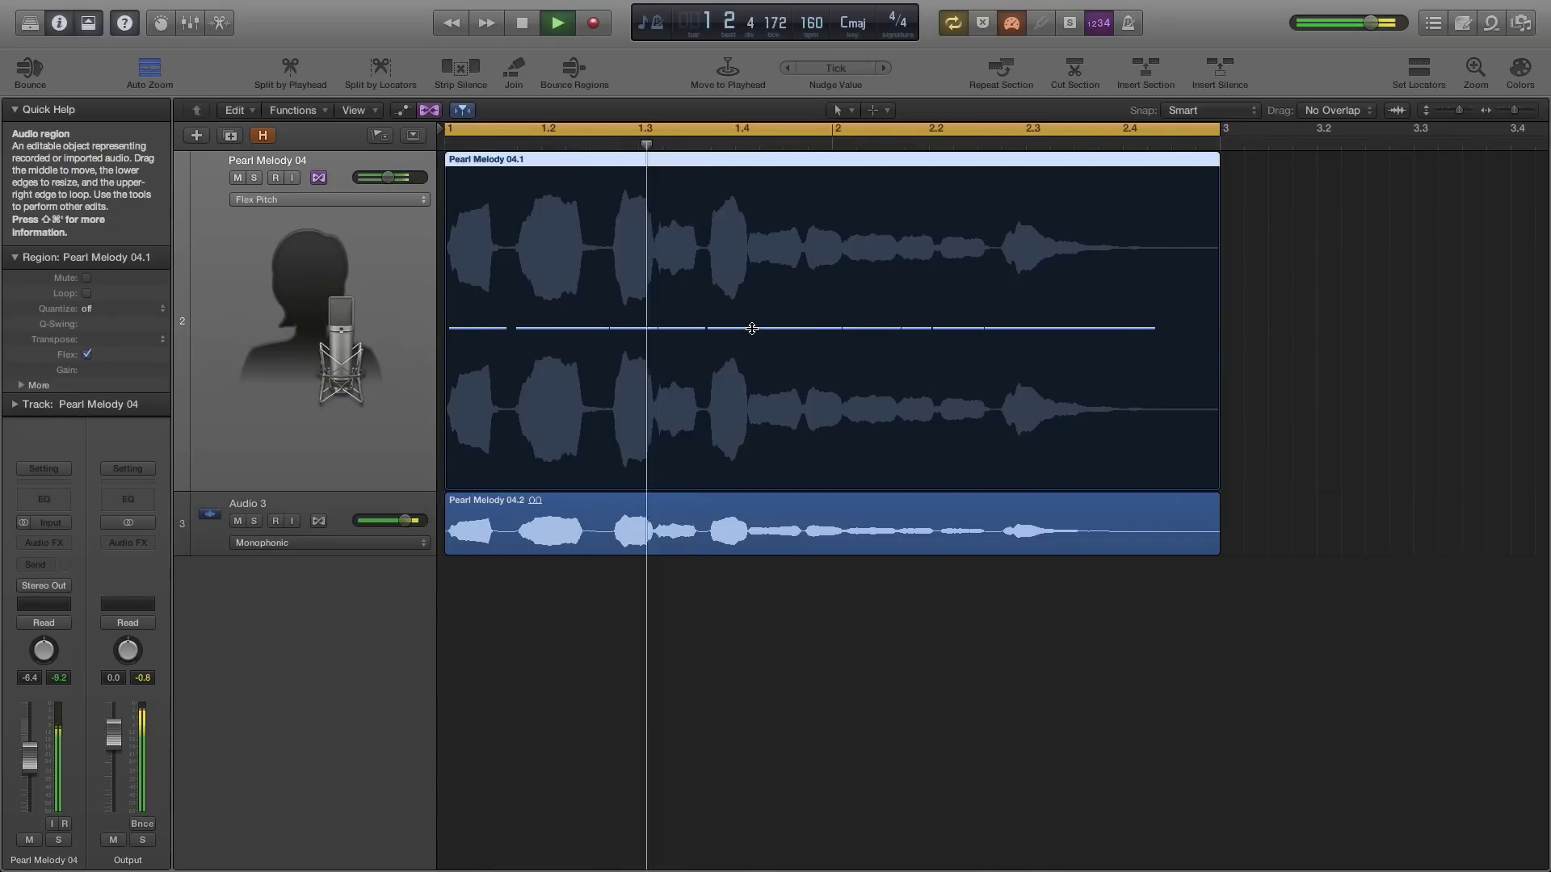
pyautogui.press('space')
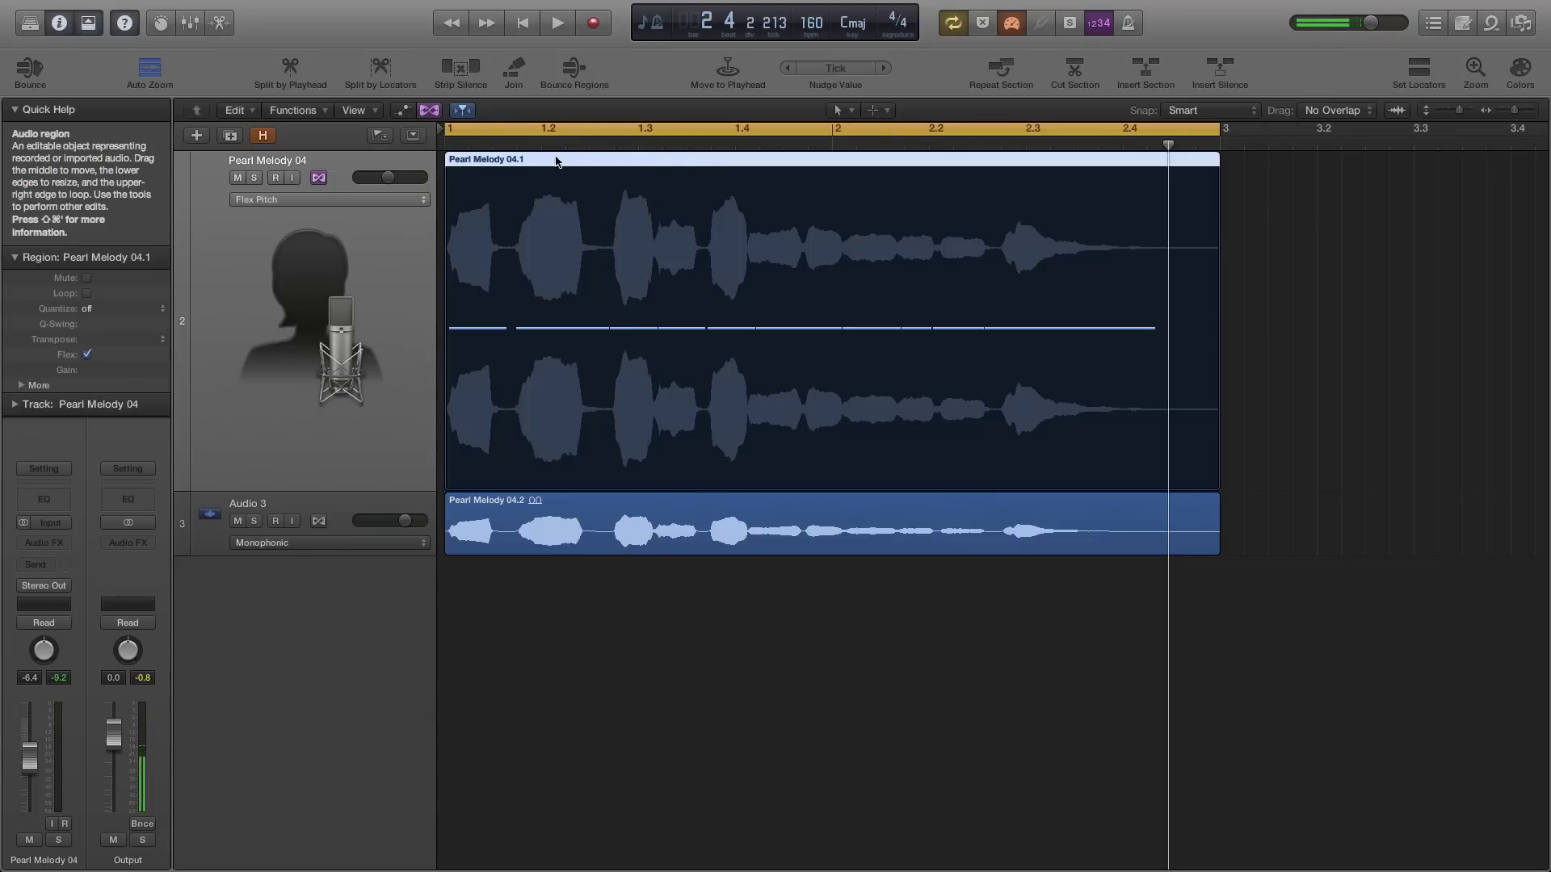
# Step: Open the upper region in the track editor and transpose all its notes up five semitones, bringing the first note to C4
pyautogui.doubleClick(692, 160)
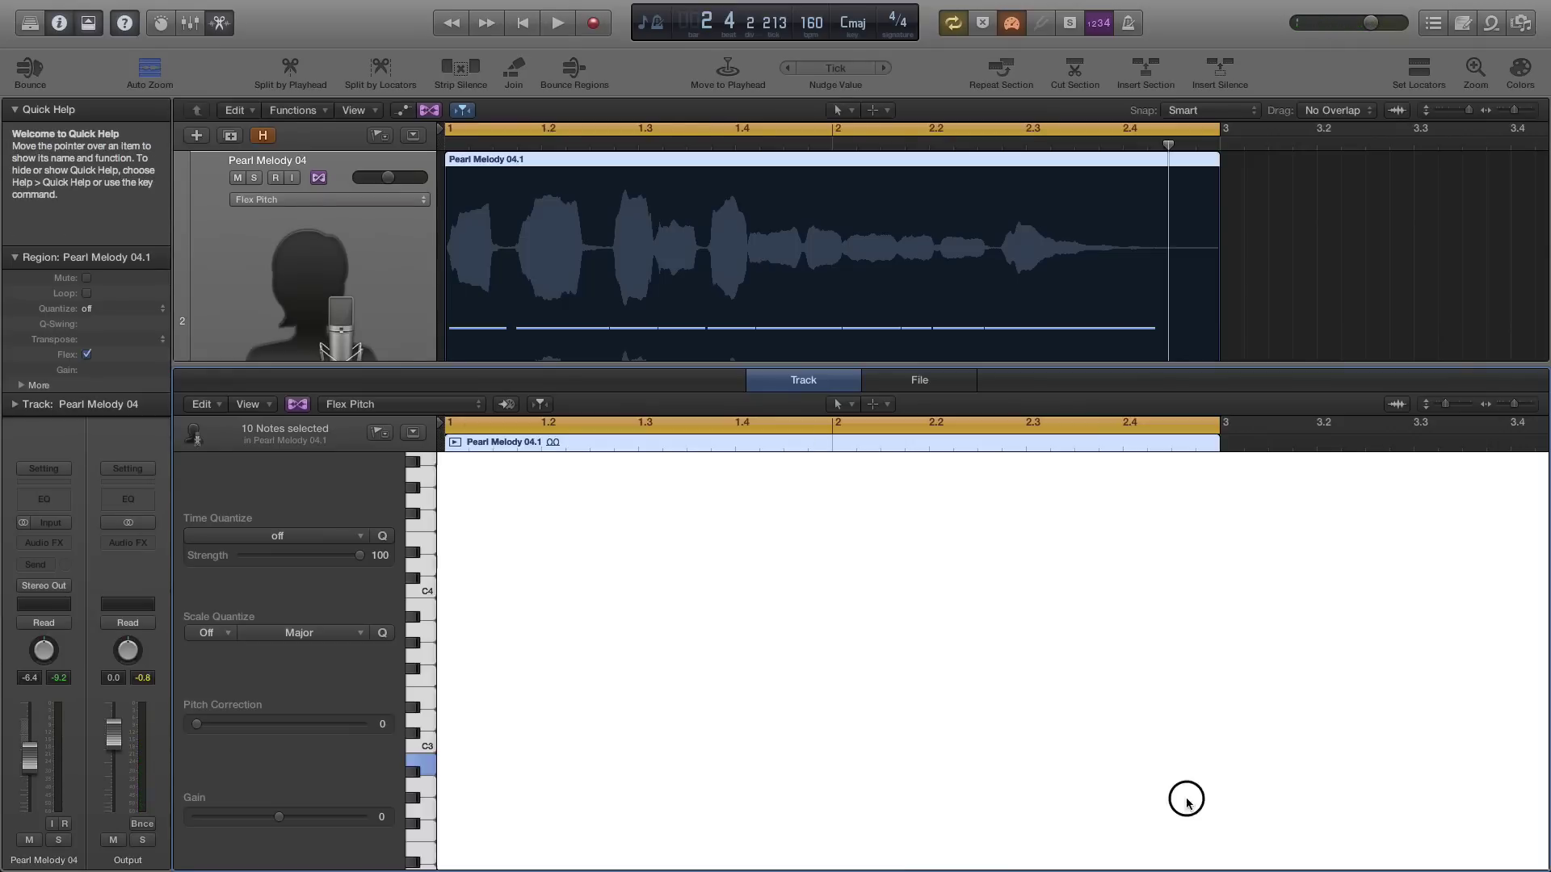
pyautogui.moveTo(1184, 800); pyautogui.dragTo(481, 547)
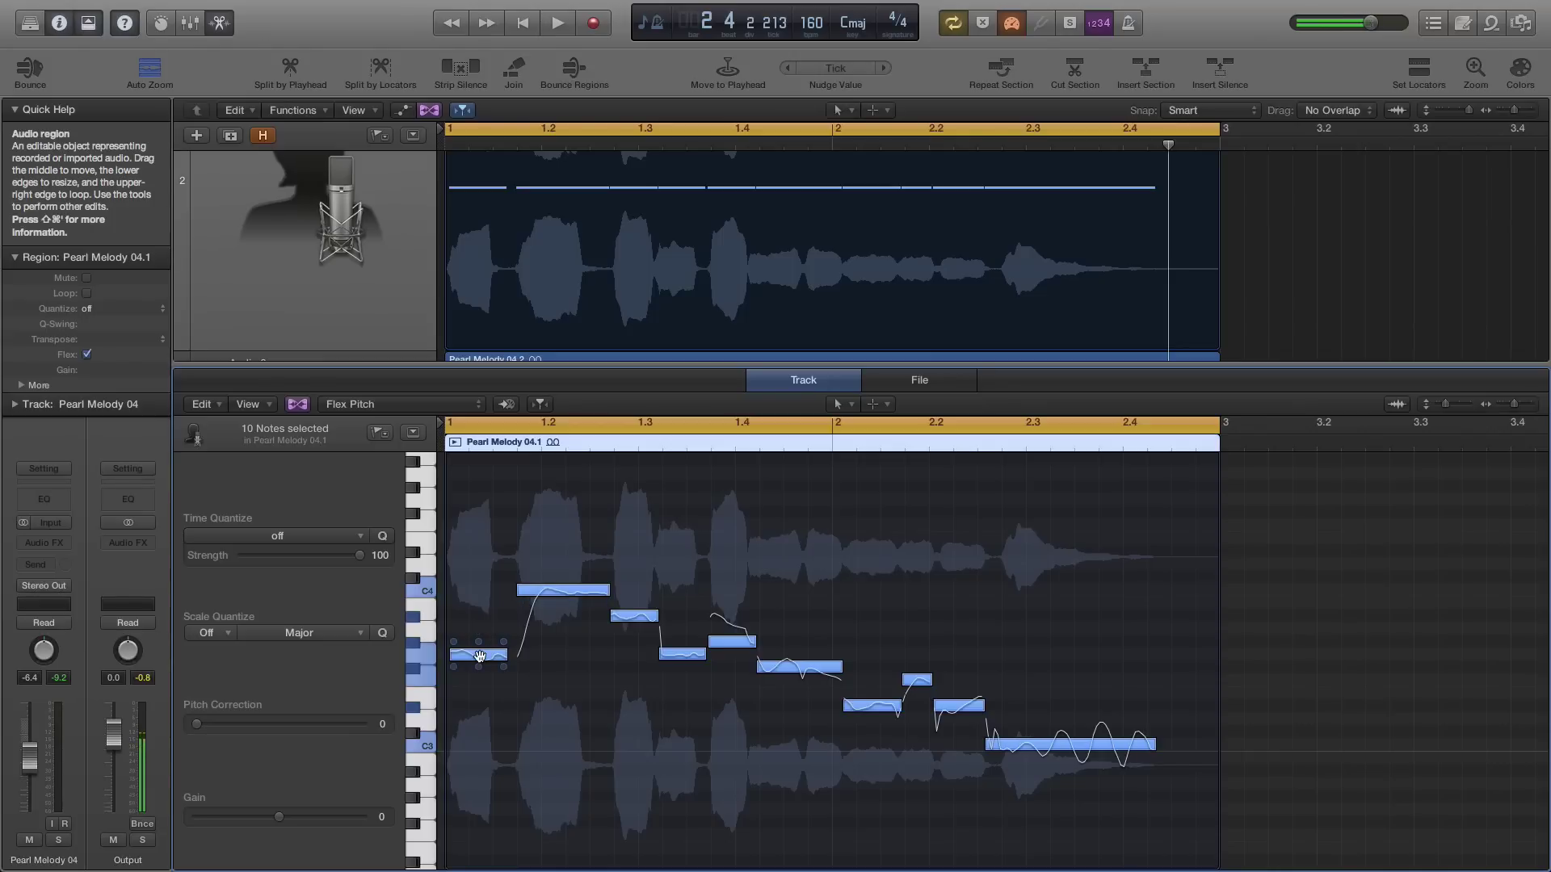
pyautogui.moveTo(479, 655); pyautogui.dragTo(483, 585)
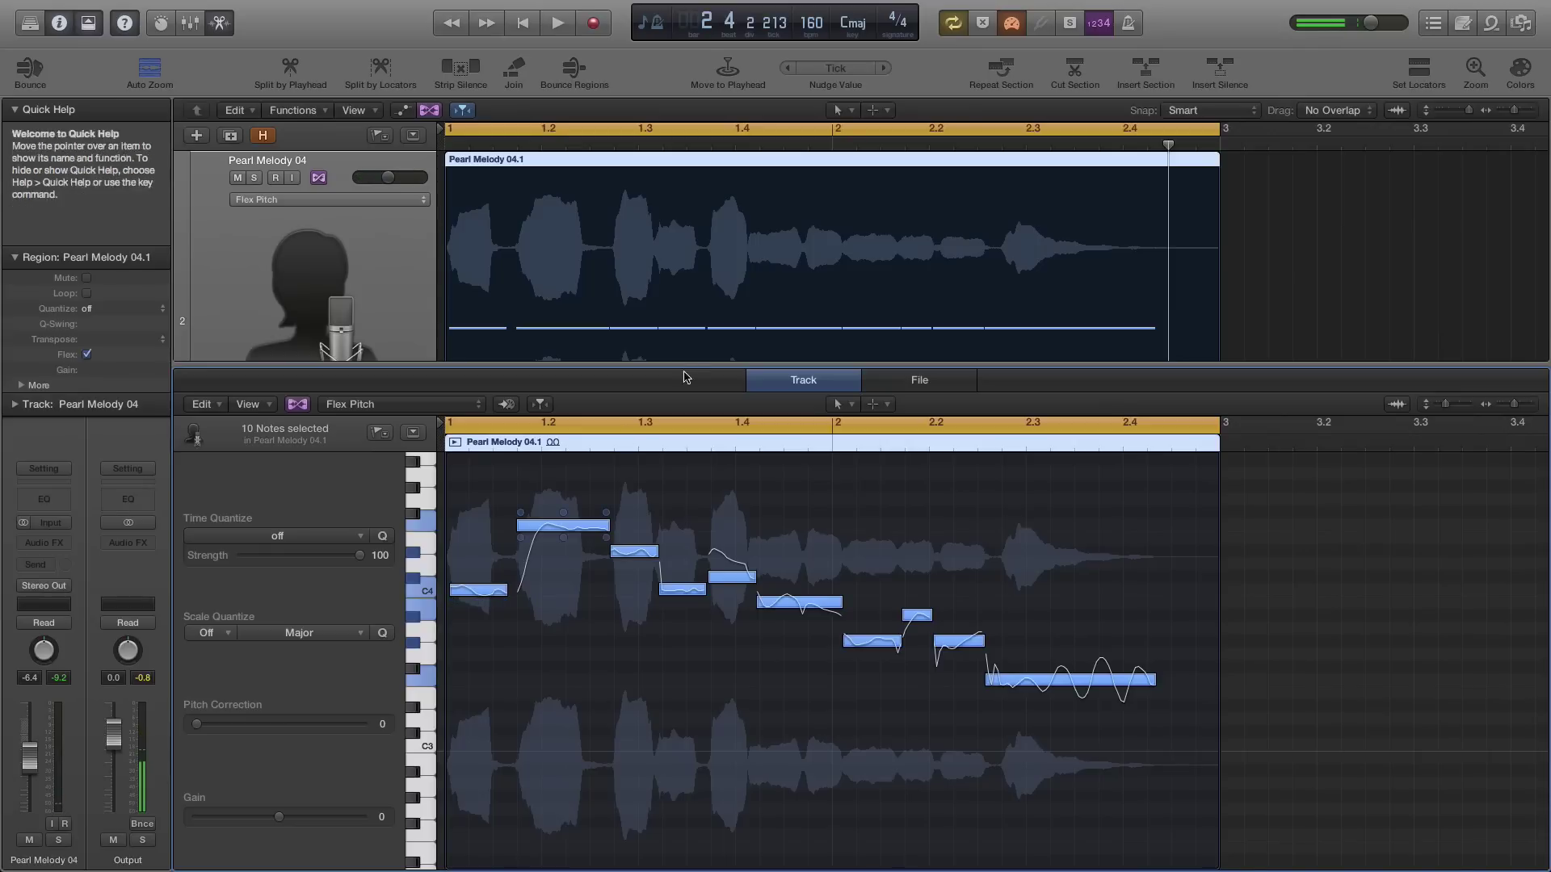
# Step: Play the transposed melody together with the unedited copy from bar 1 to hear the harmony
pyautogui.scroll(-5, 988, 287)
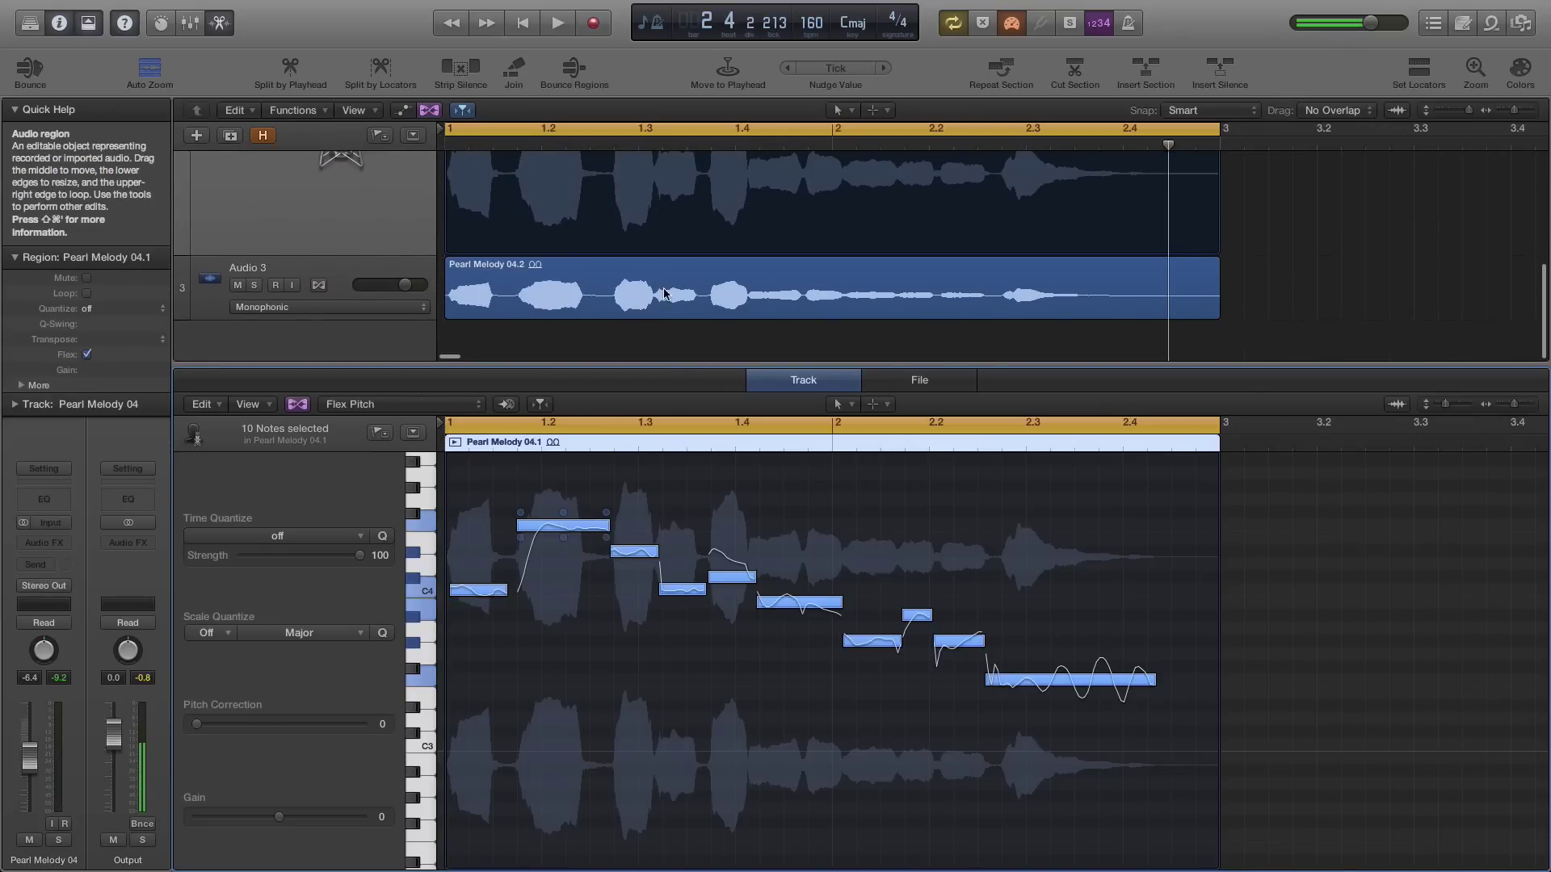
pyautogui.scroll(5, 756, 298)
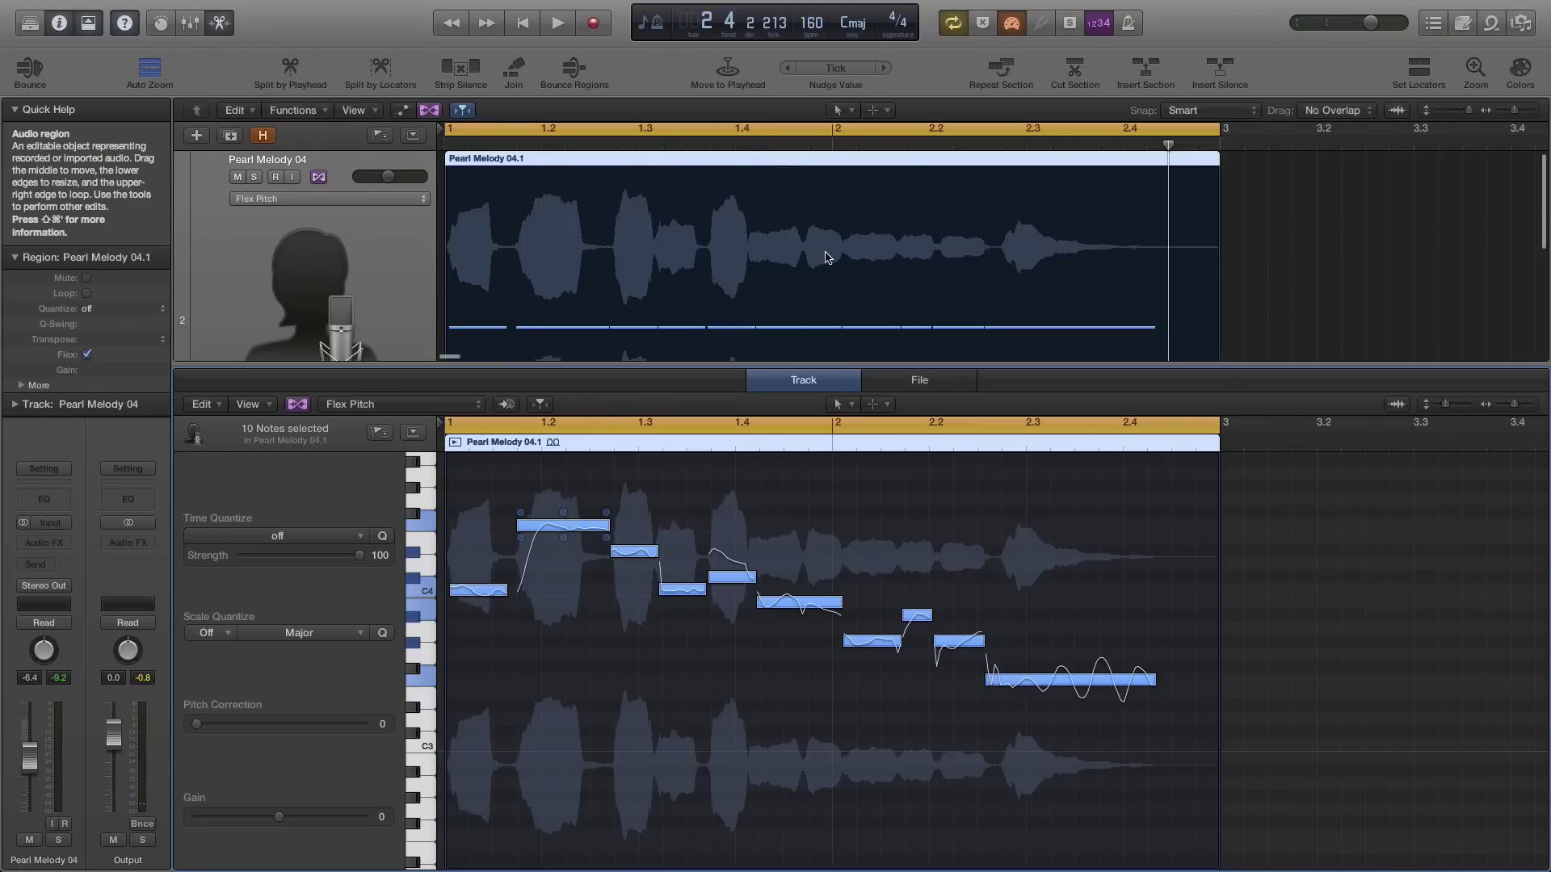
pyautogui.press('Return')
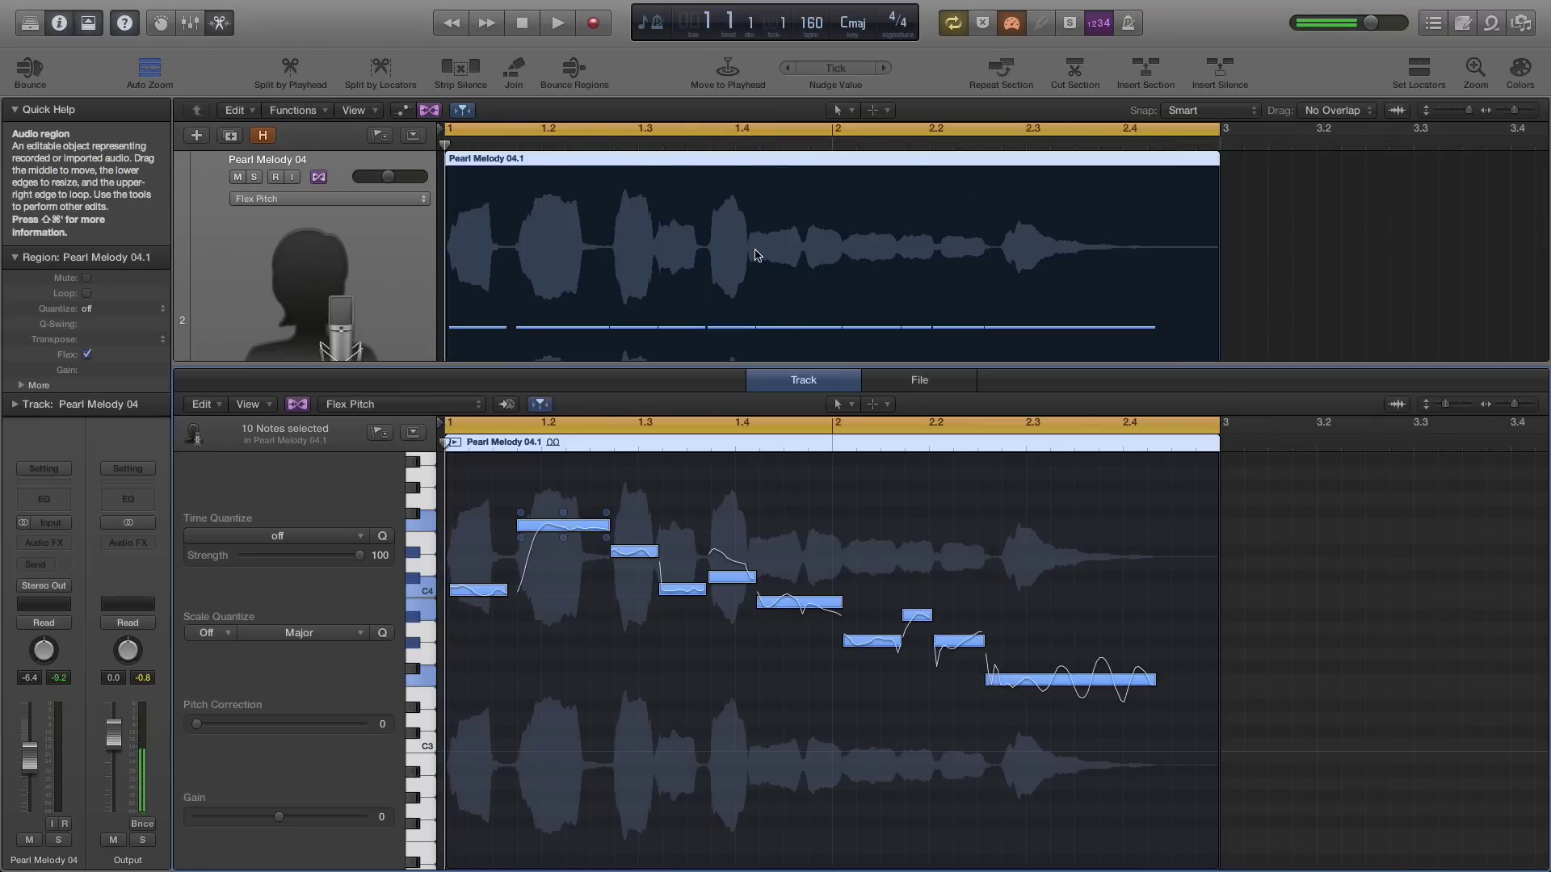
pyautogui.press('space')
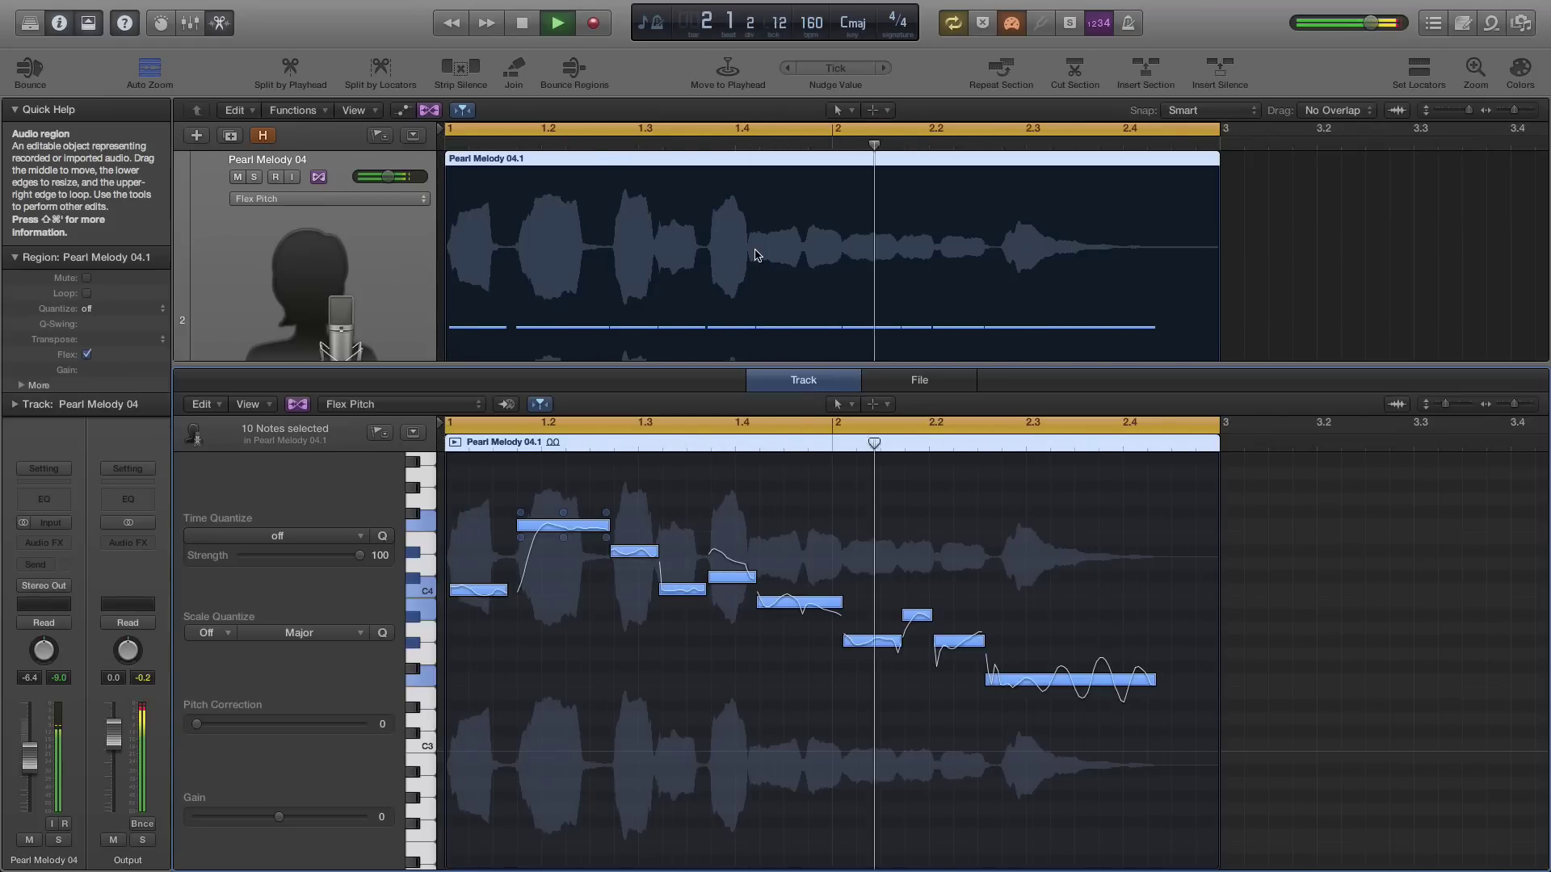
pyautogui.press('space')
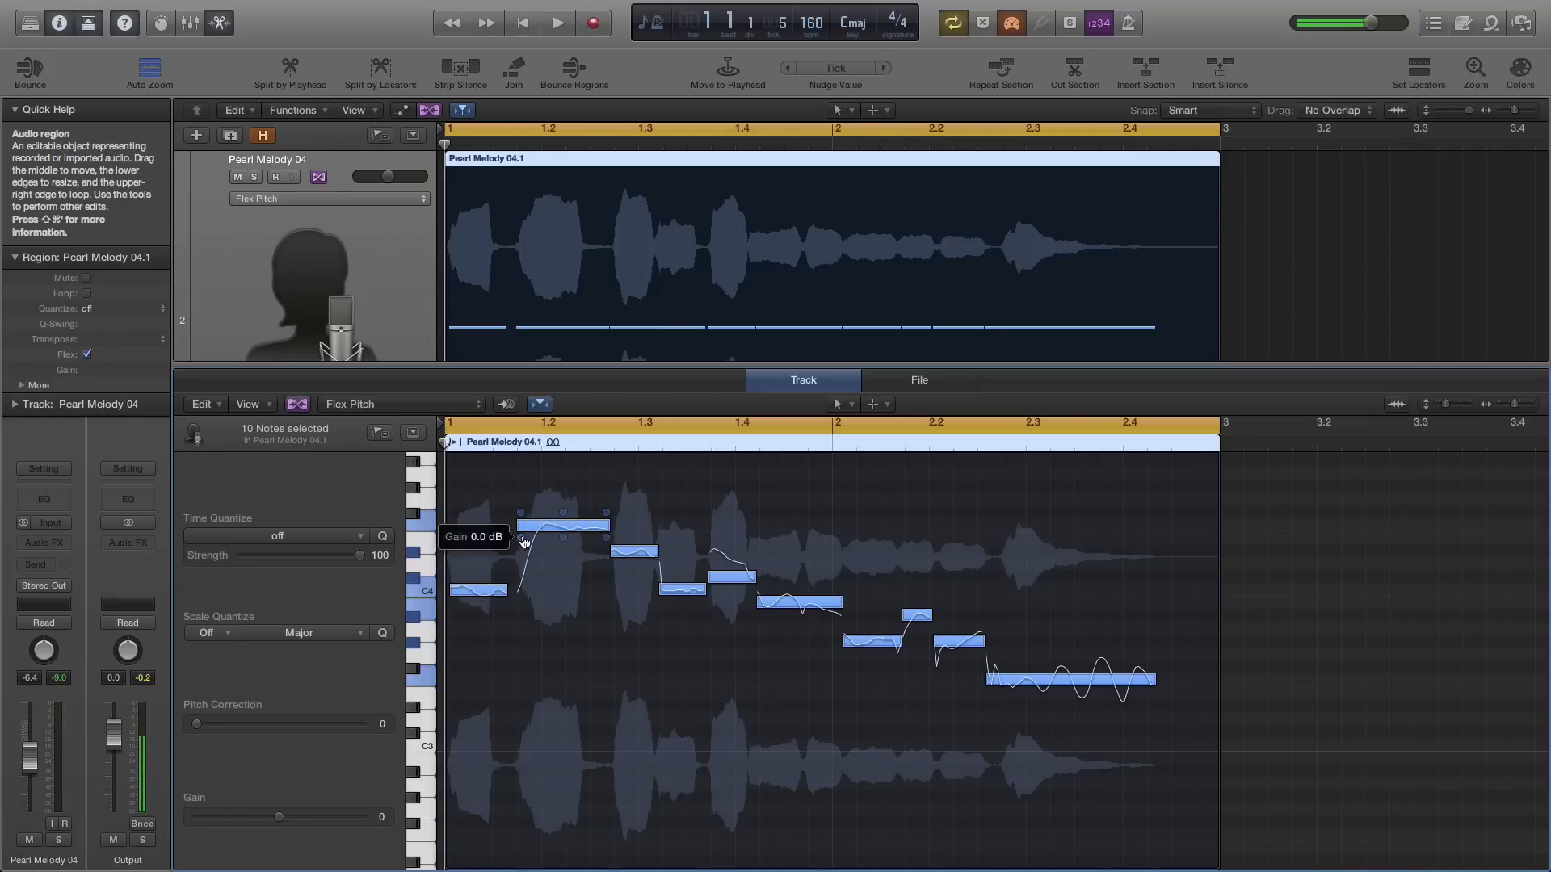
# Step: Lower the gain of all notes to -3 dB, and set the second note alone to -4 dB
pyautogui.moveTo(524, 541); pyautogui.dragTo(522, 562)
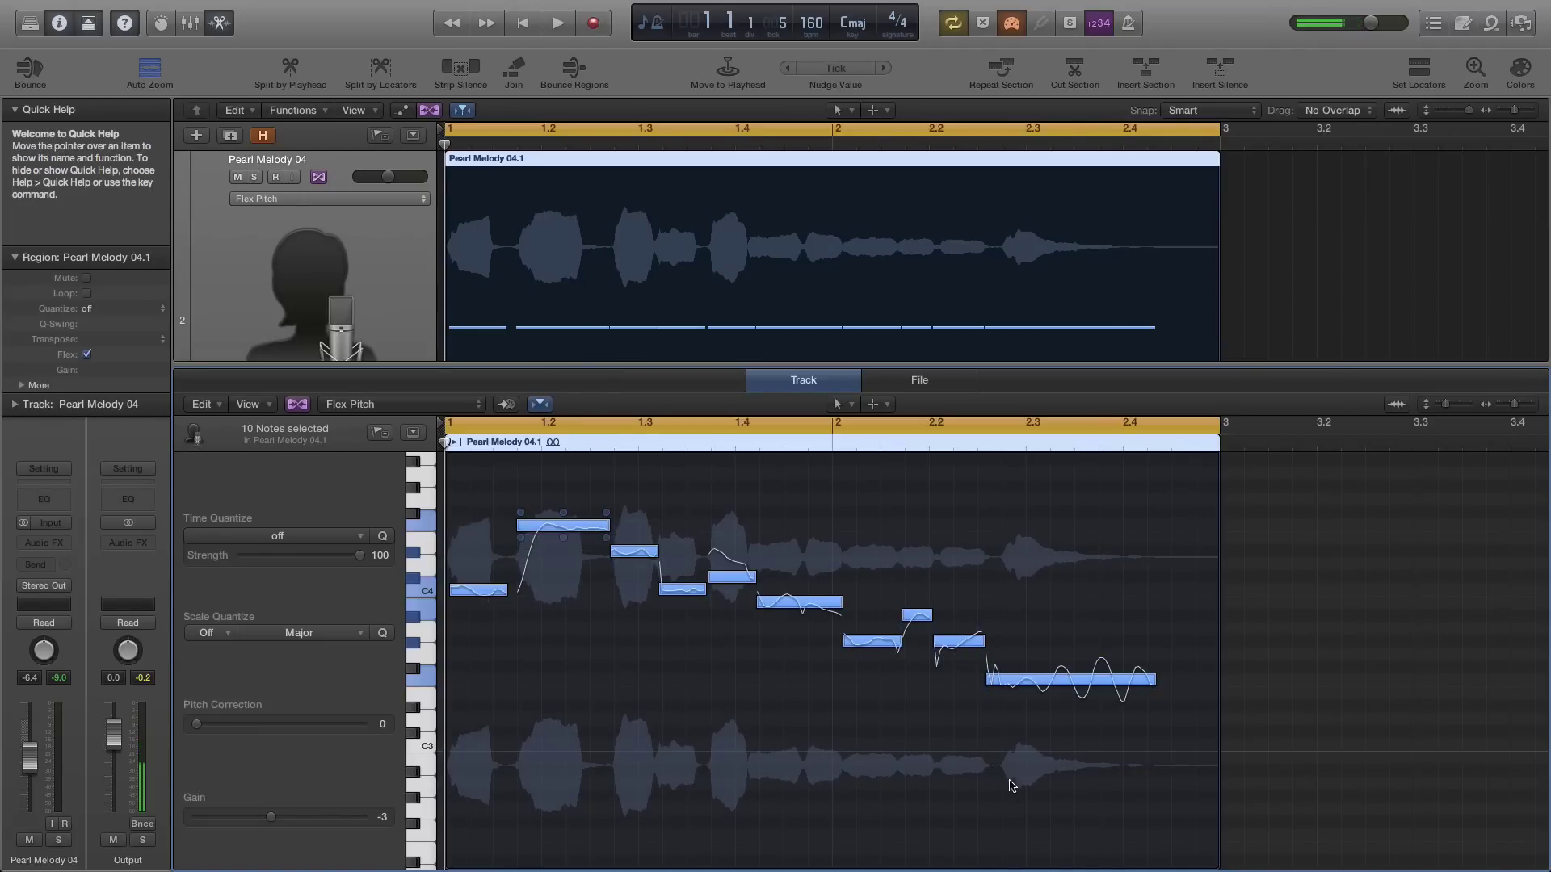
pyautogui.click(594, 677)
pyautogui.click(567, 529)
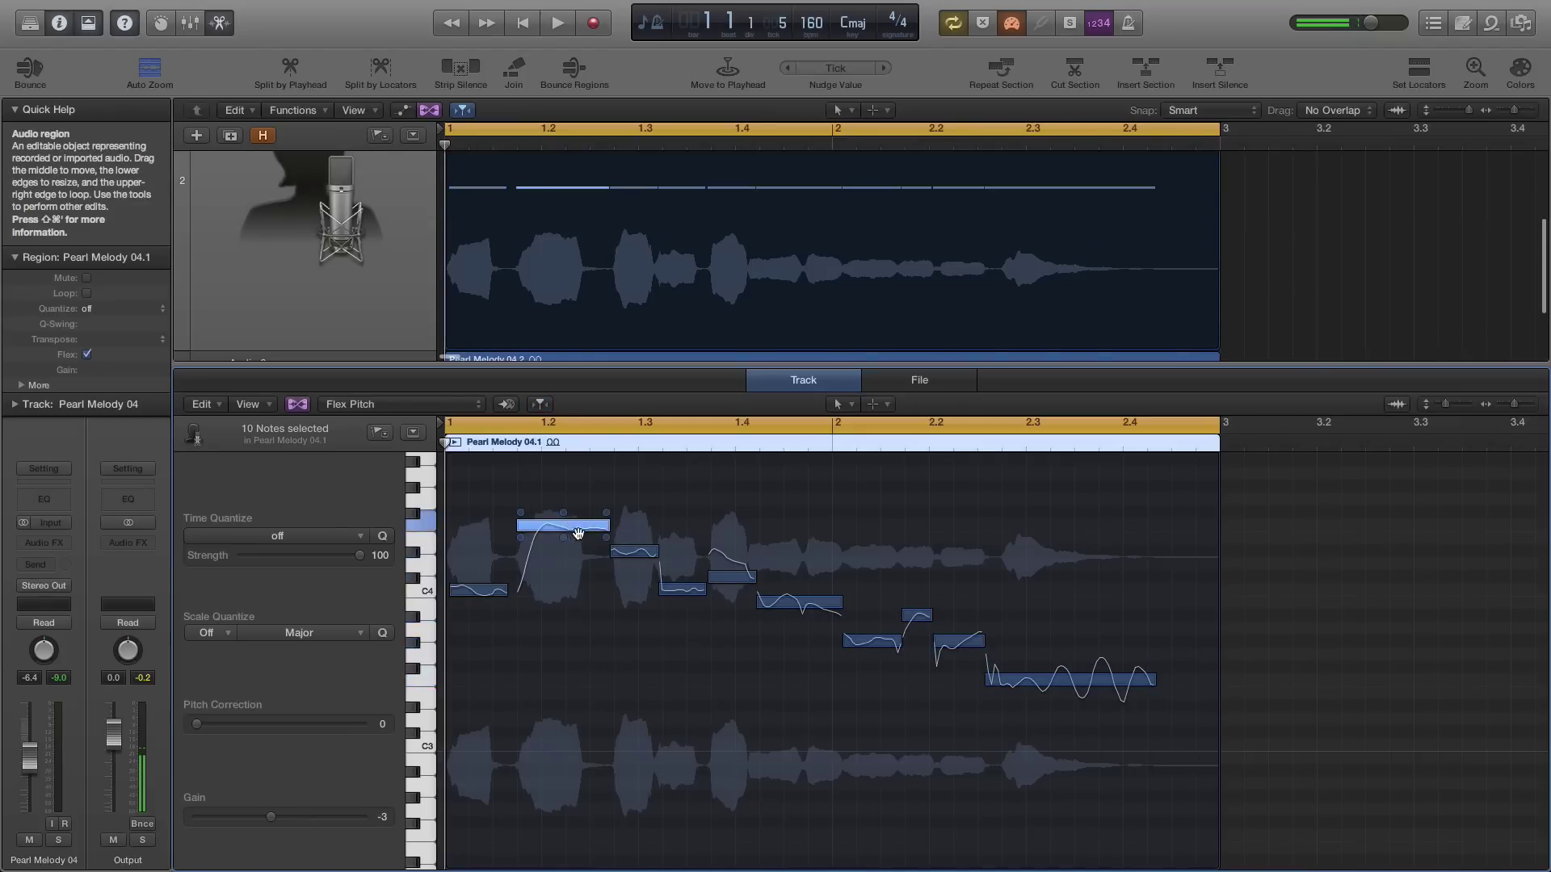
pyautogui.moveTo(523, 541)
pyautogui.mouseDown()
pyautogui.moveTo(523, 575)
pyautogui.moveTo(521, 539)
pyautogui.mouseUp()
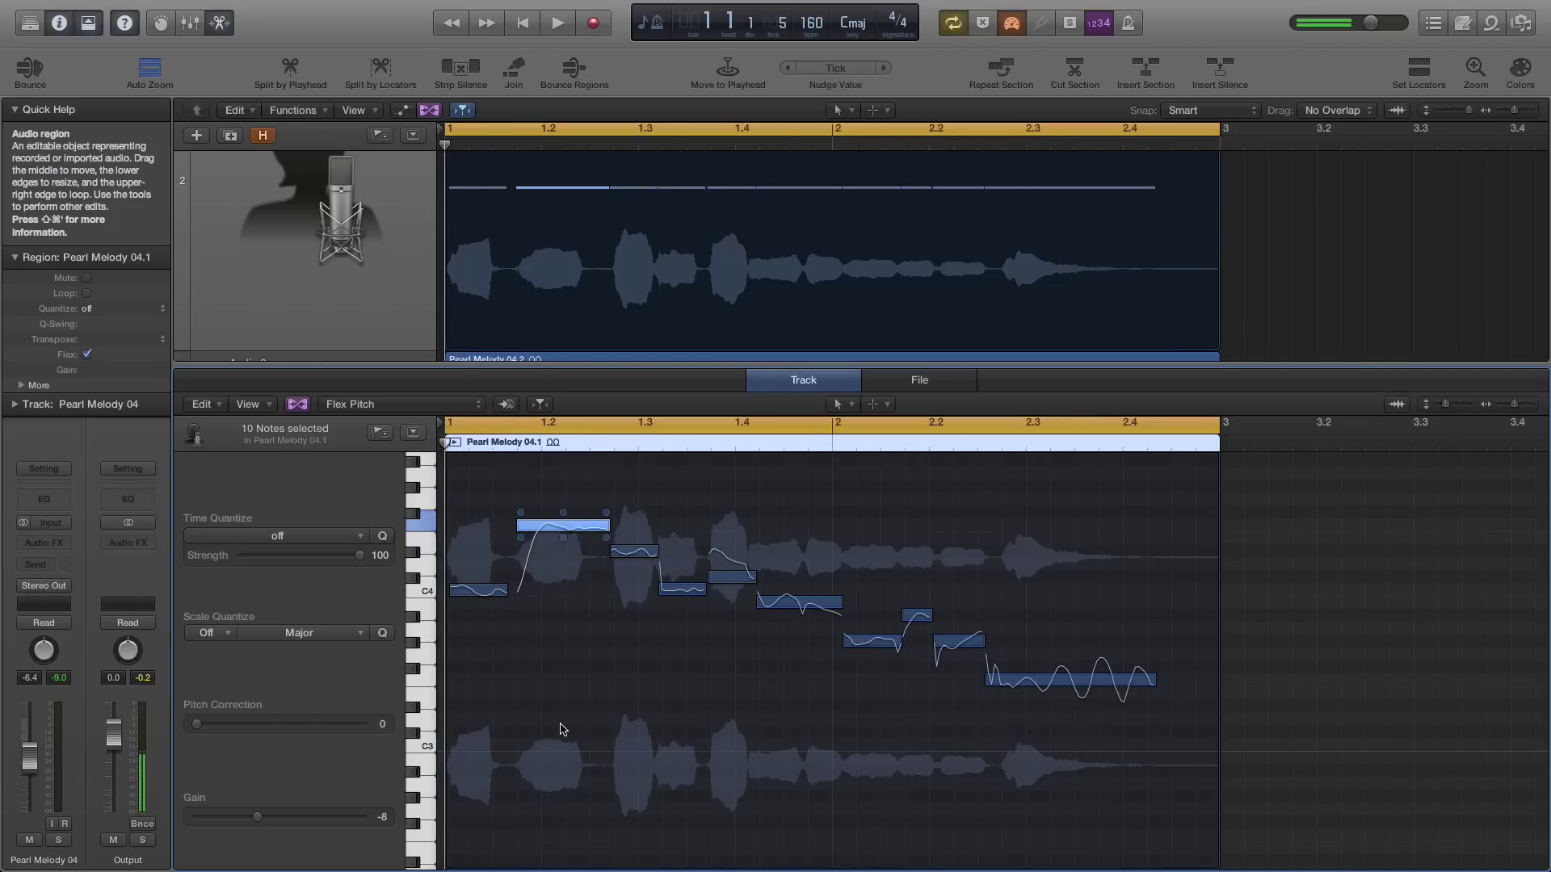
pyautogui.moveTo(521, 543); pyautogui.dragTo(562, 580)
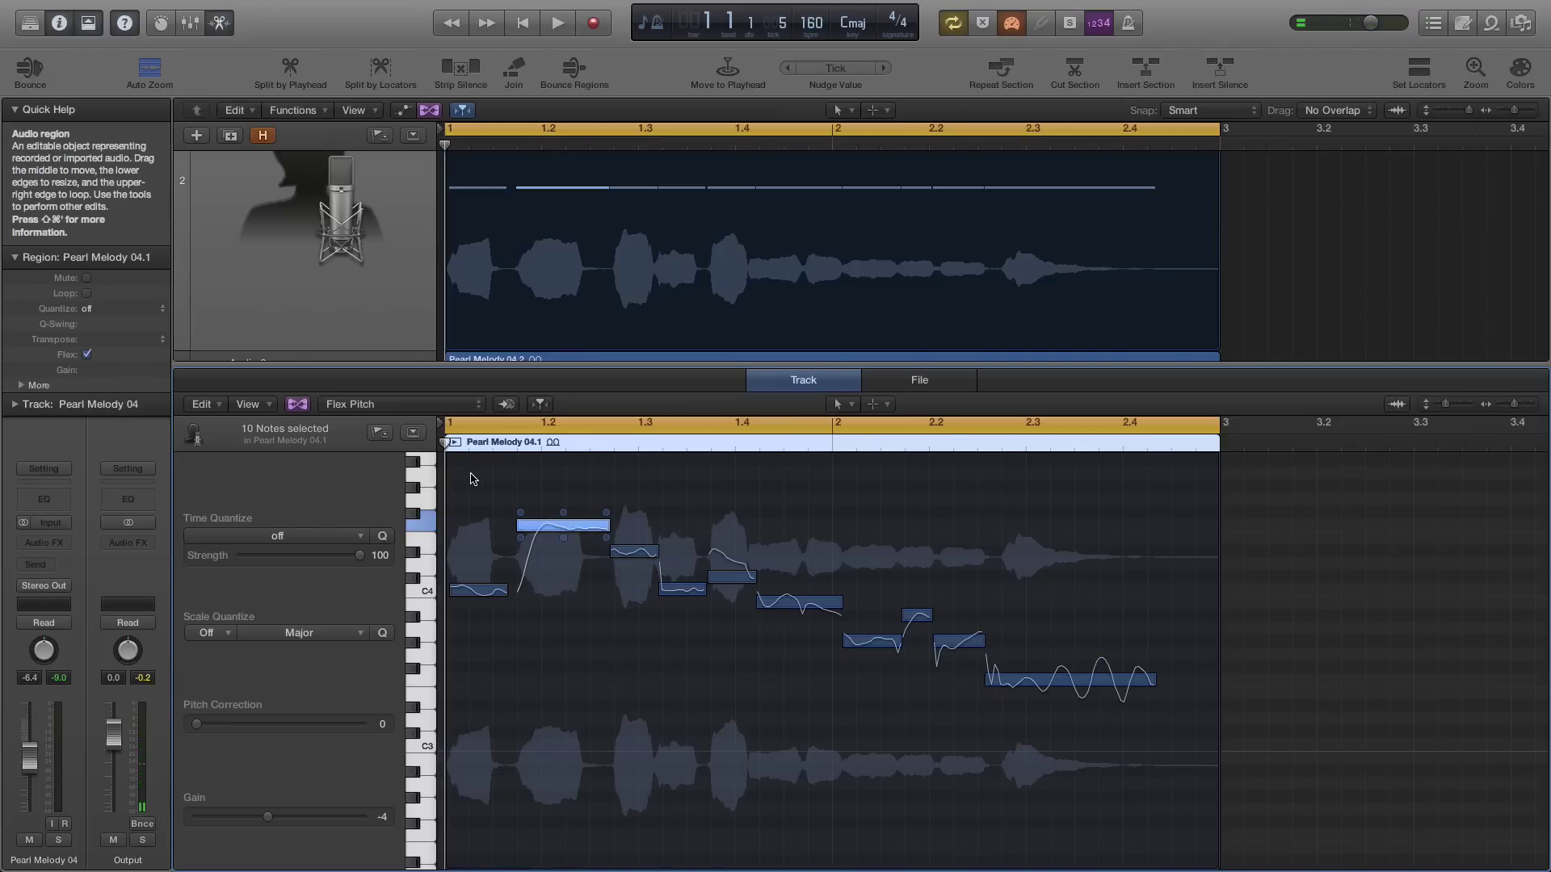
# Step: Reduce the vibrato of all ten notes to 0% and play the melody to hear the flattened result
pyautogui.moveTo(1194, 817); pyautogui.dragTo(449, 495)
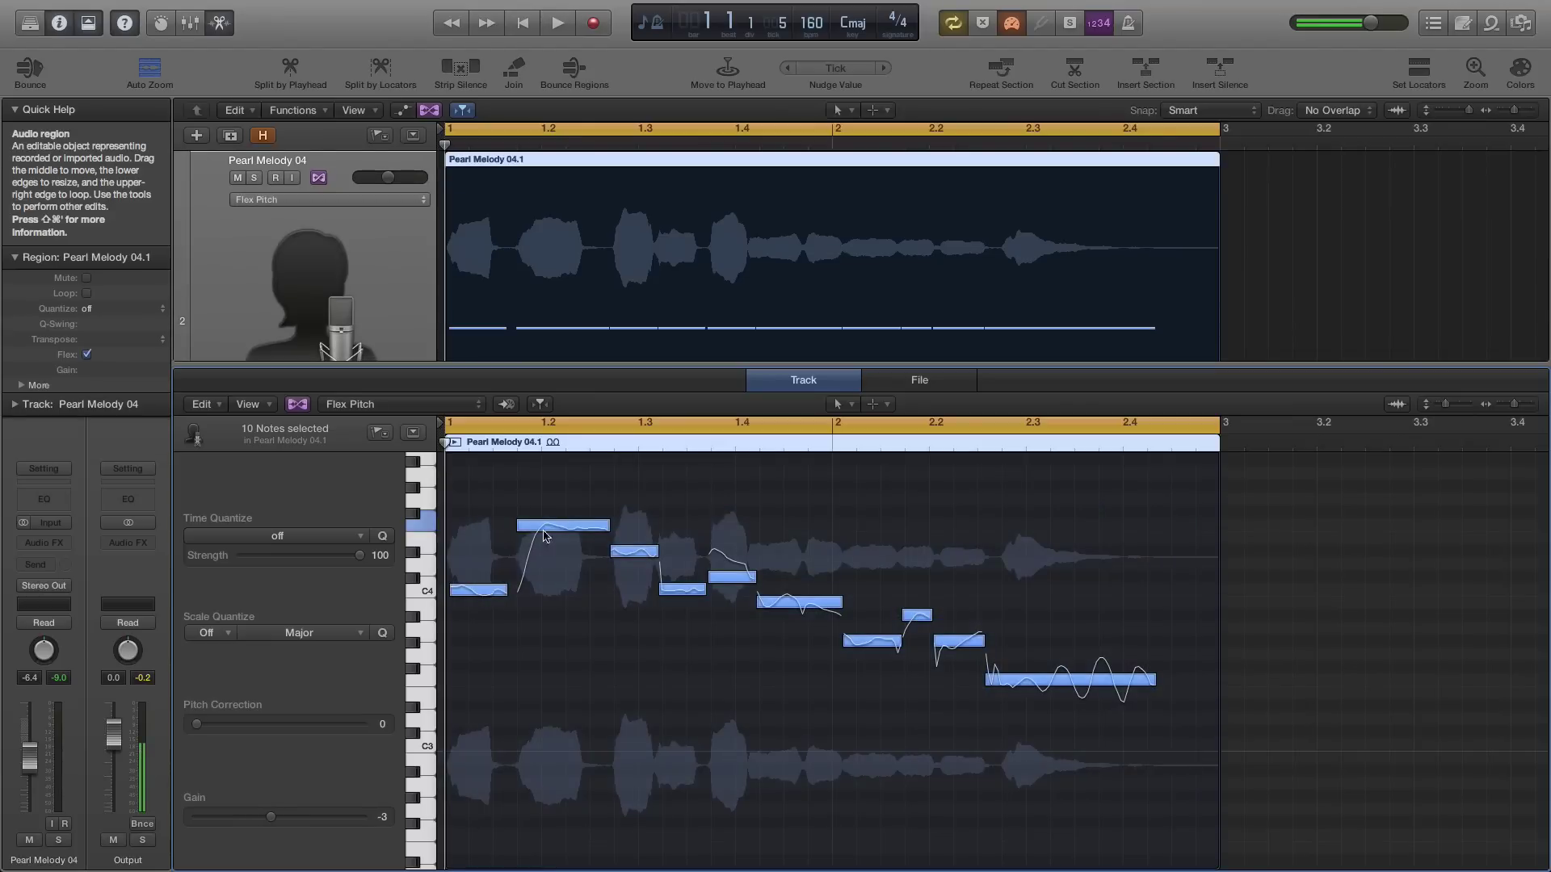
pyautogui.moveTo(564, 541); pyautogui.dragTo(563, 575)
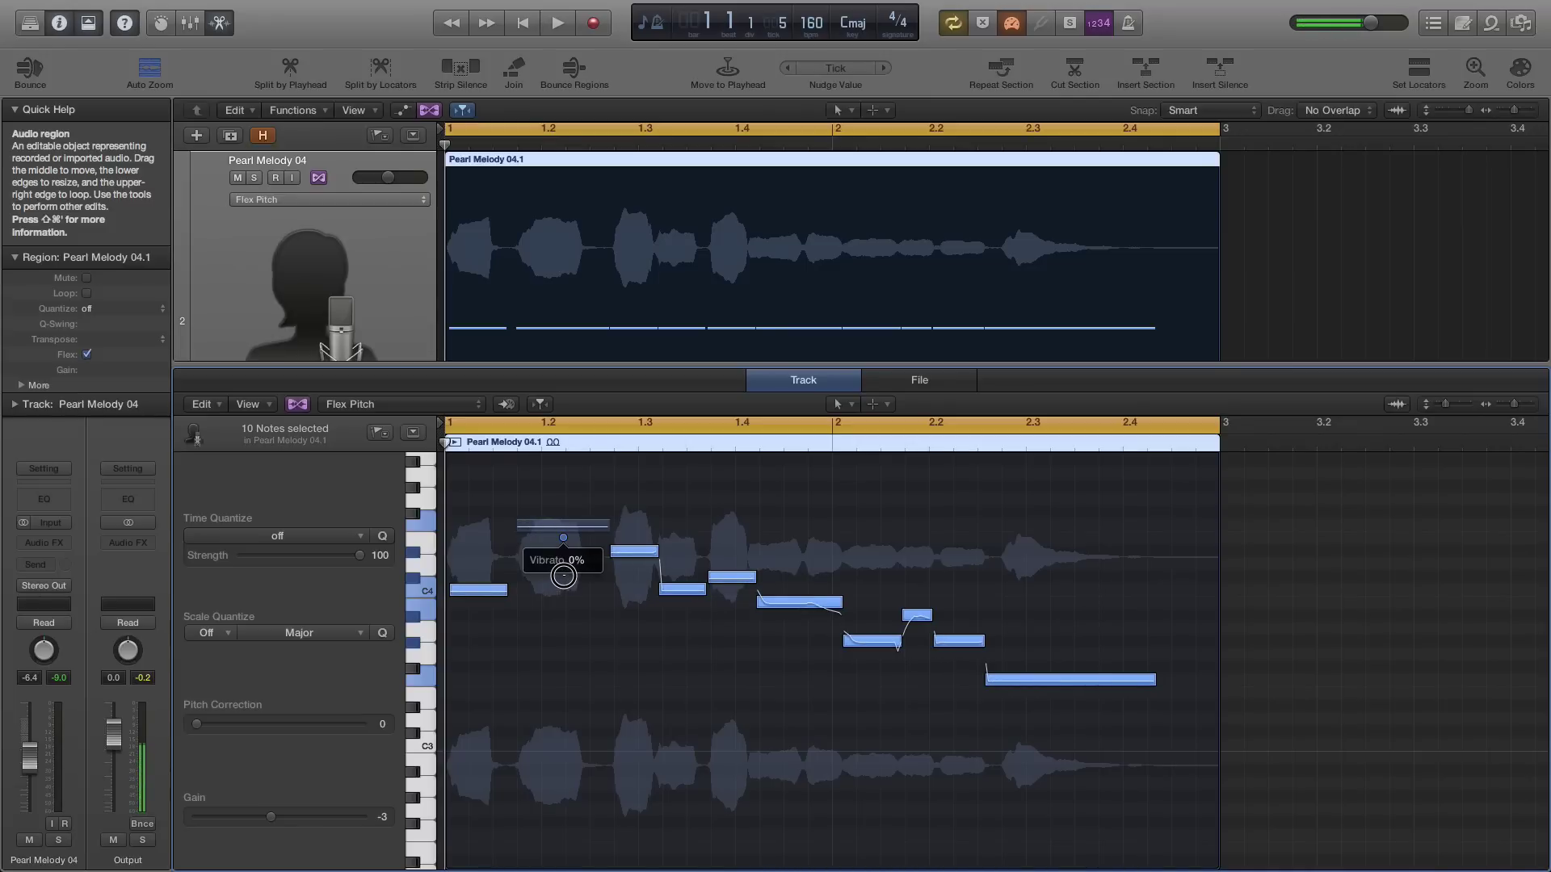
pyautogui.moveTo(564, 575); pyautogui.dragTo(563, 575)
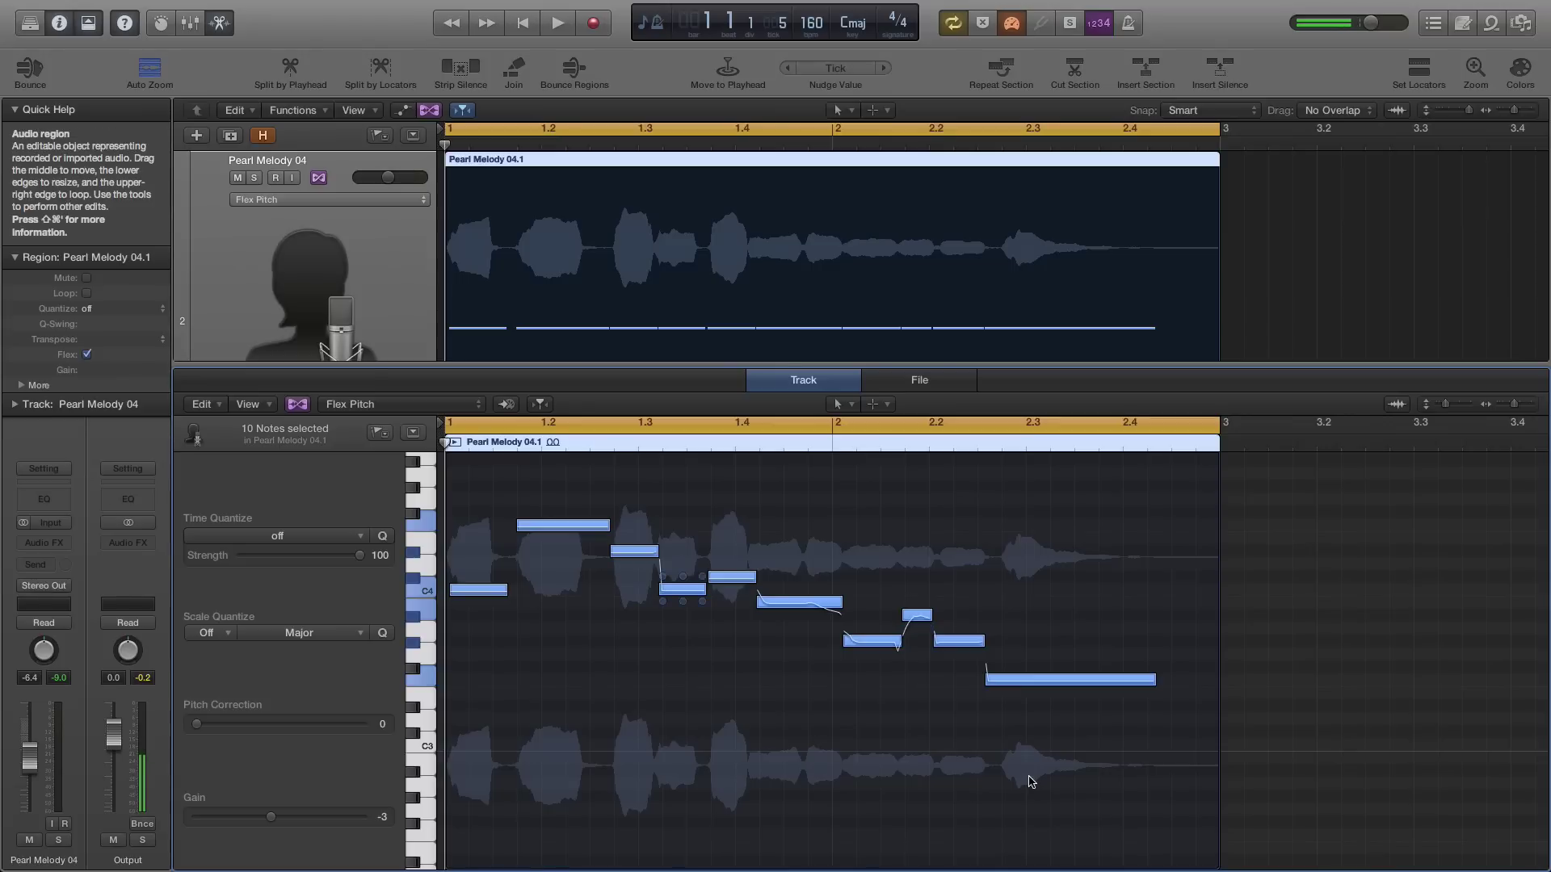
pyautogui.press('space')
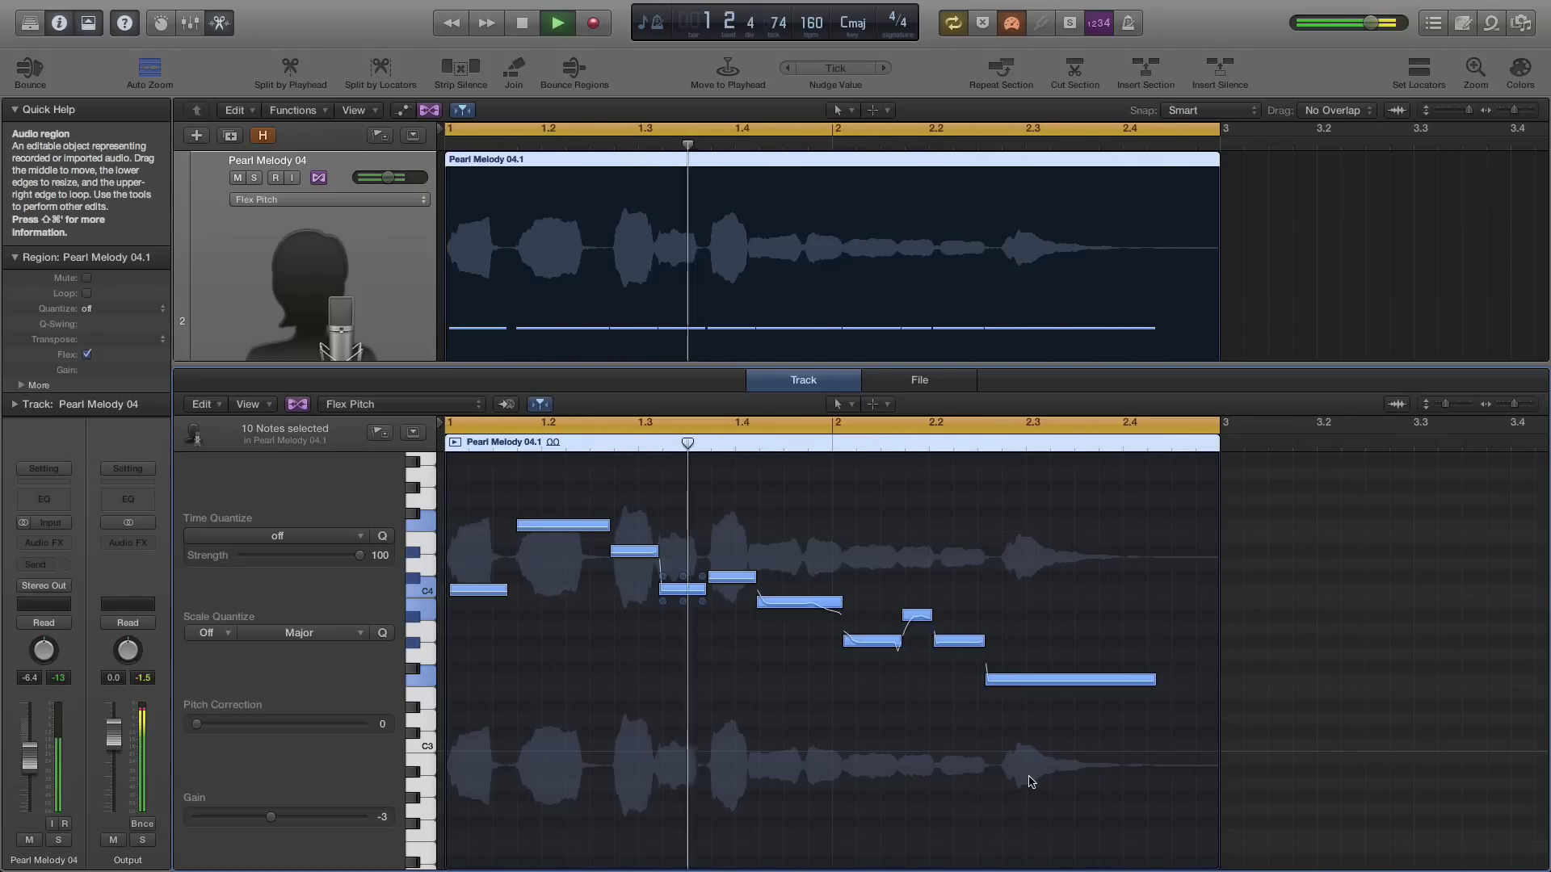
pyautogui.press('space')
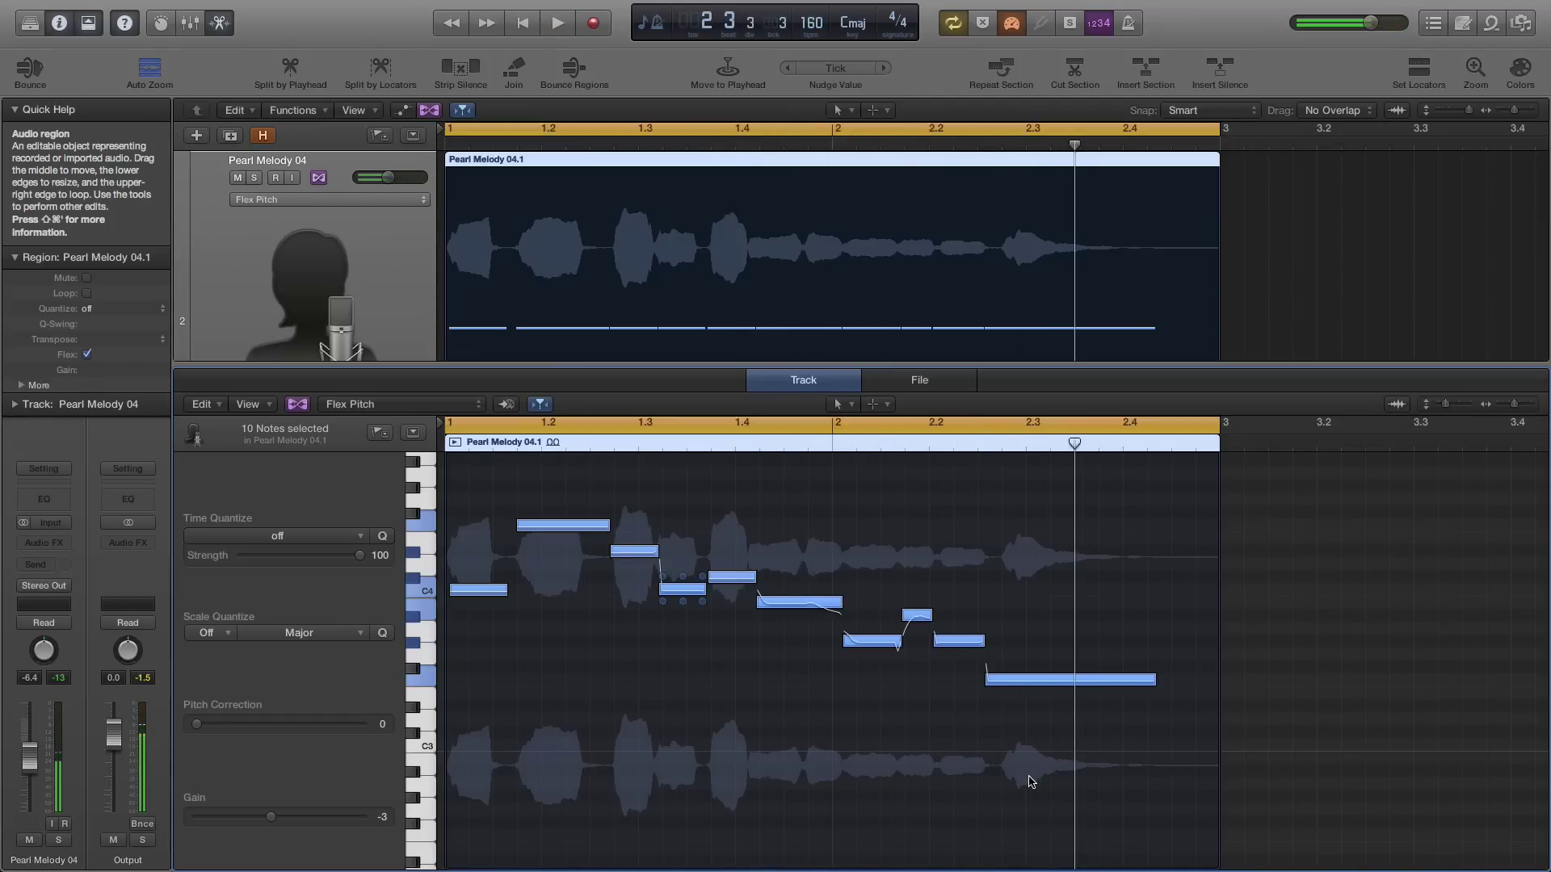
# Step: Assign the Scissors Tool as the editor's secondary tool and split the last note at the playhead
pyautogui.click(959, 706)
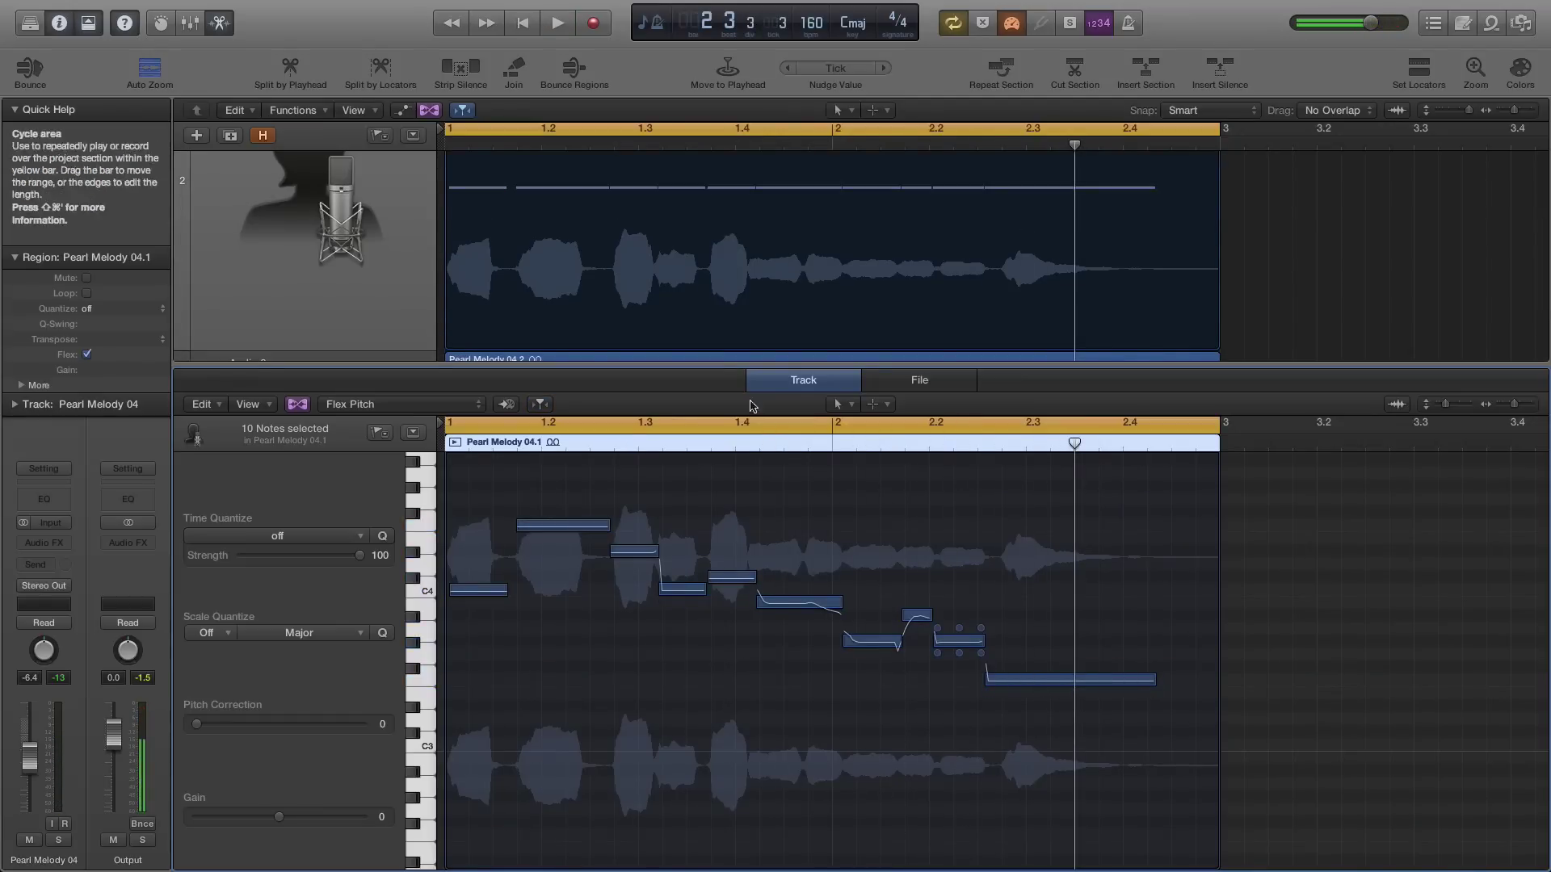
pyautogui.click(888, 410)
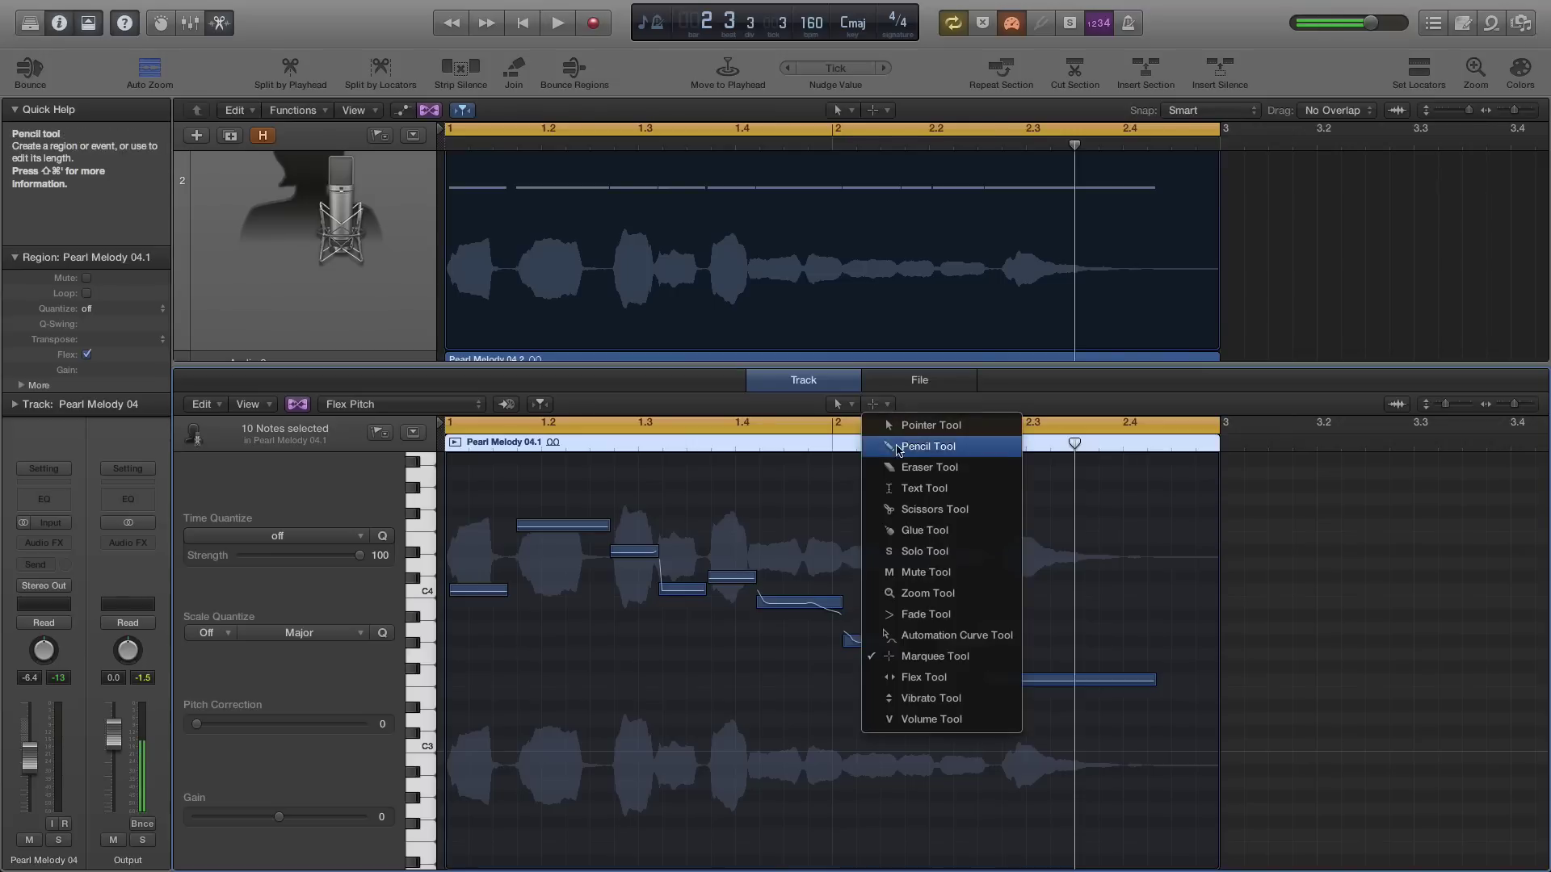
pyautogui.click(906, 510)
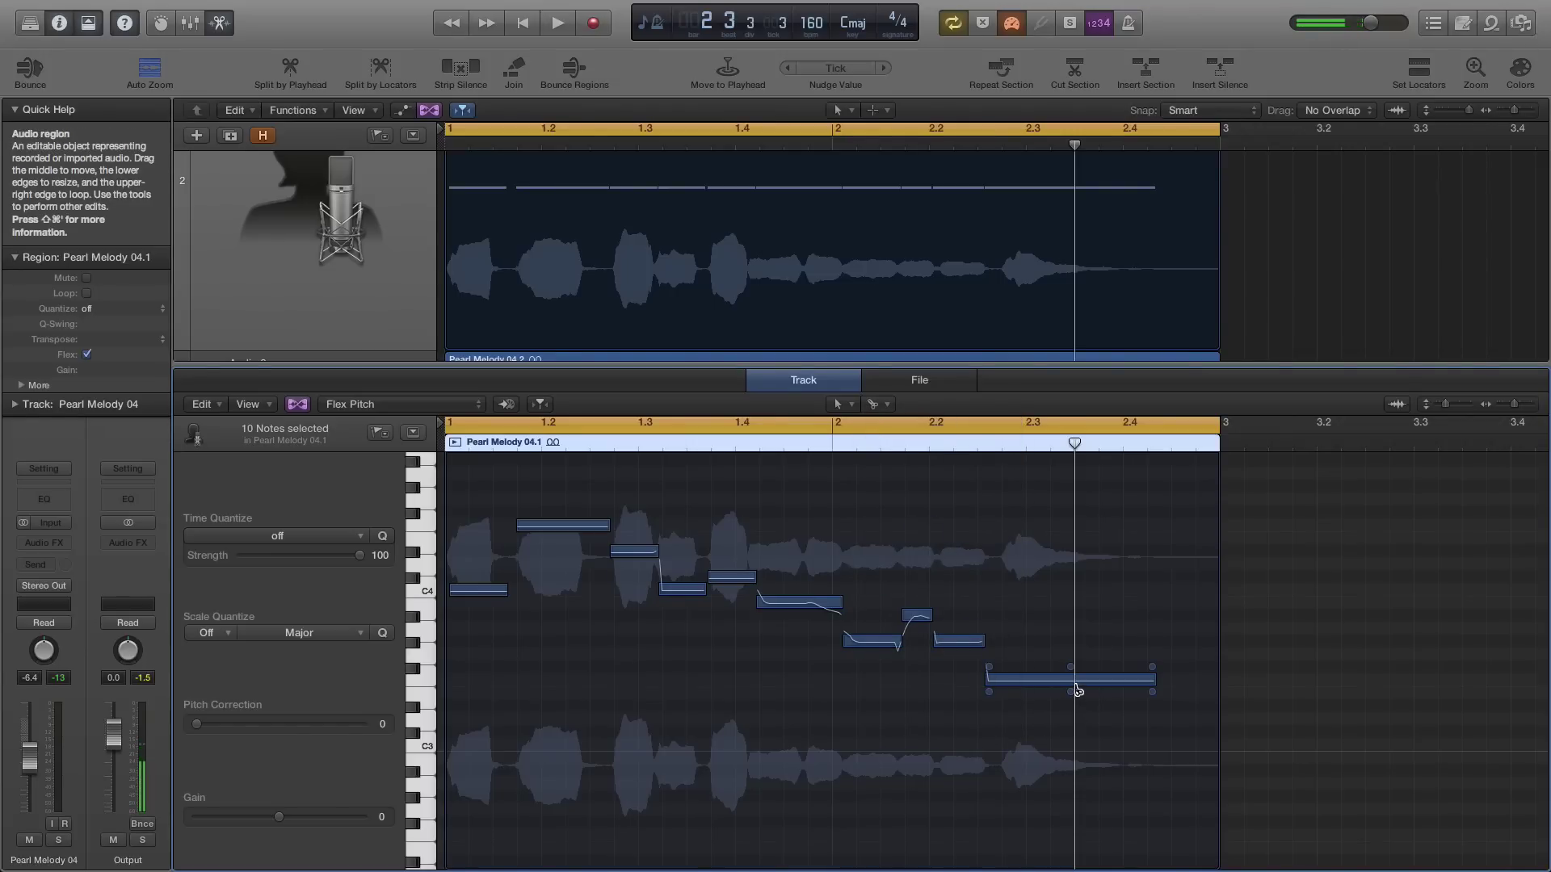
pyautogui.keyDown('super'); pyautogui.click(1077, 690); pyautogui.keyUp('super')
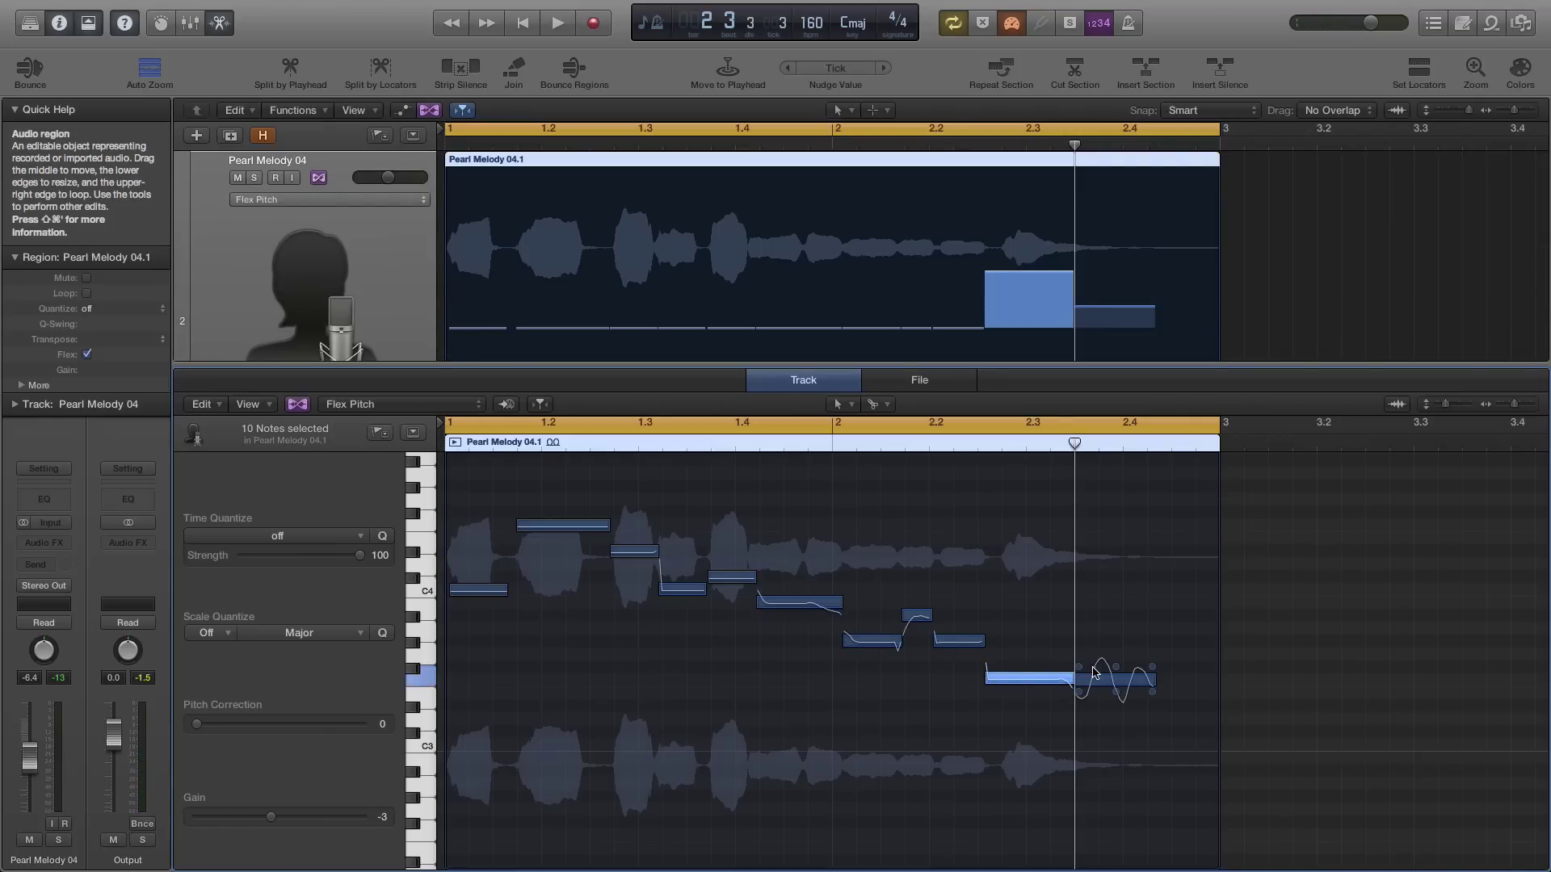
# Step: Lower the split note's second part to D3 and finally to A#2, playing after each change, and close the track editor
pyautogui.moveTo(1118, 684); pyautogui.dragTo(1119, 717)
pyautogui.press('space')
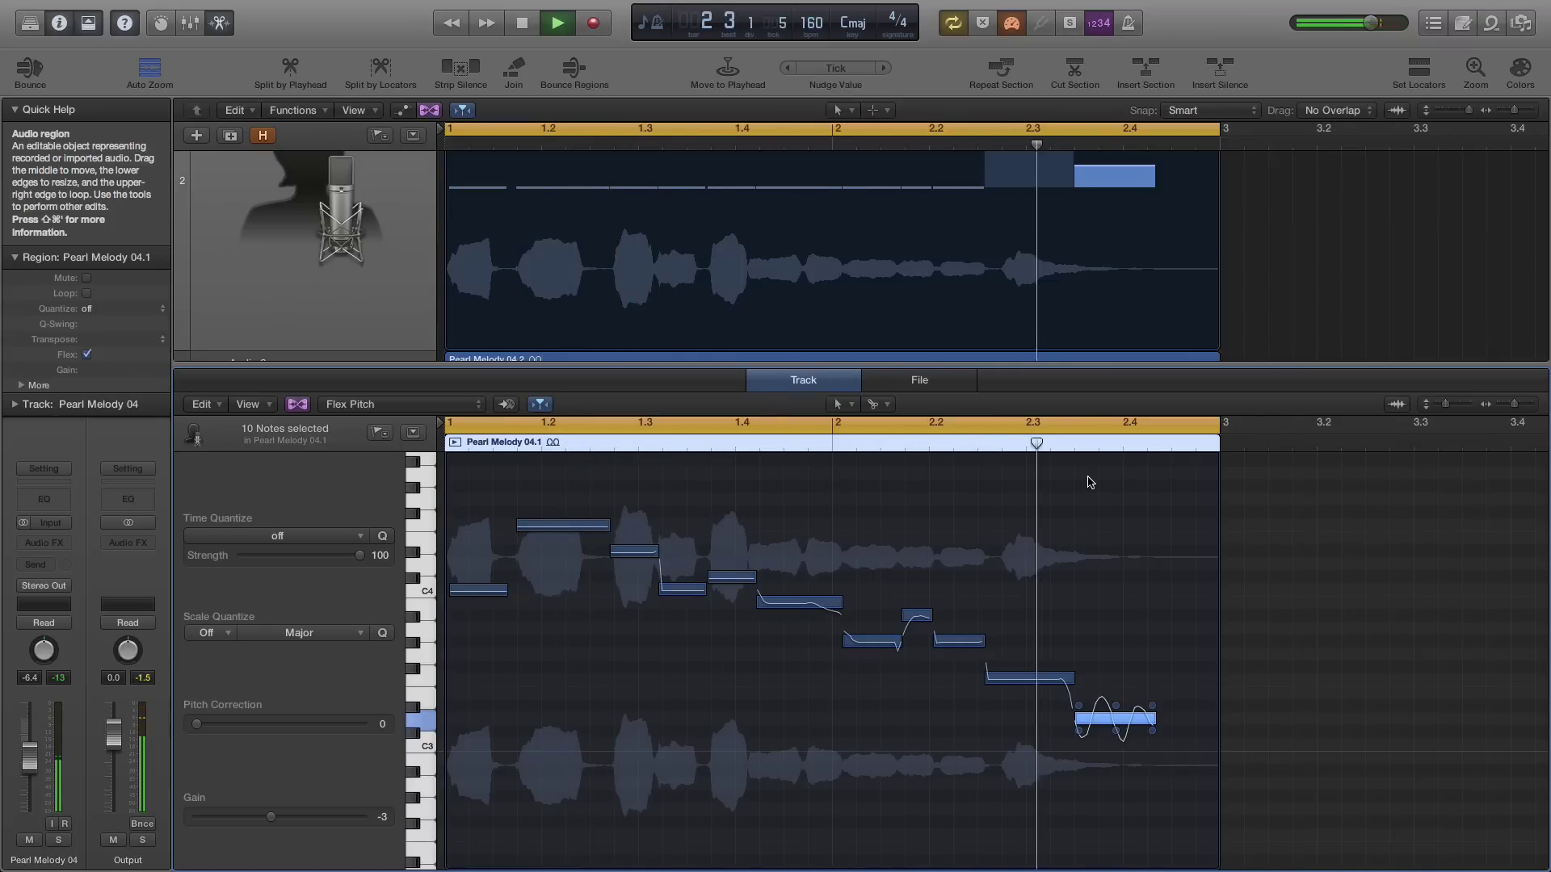
pyautogui.press('space')
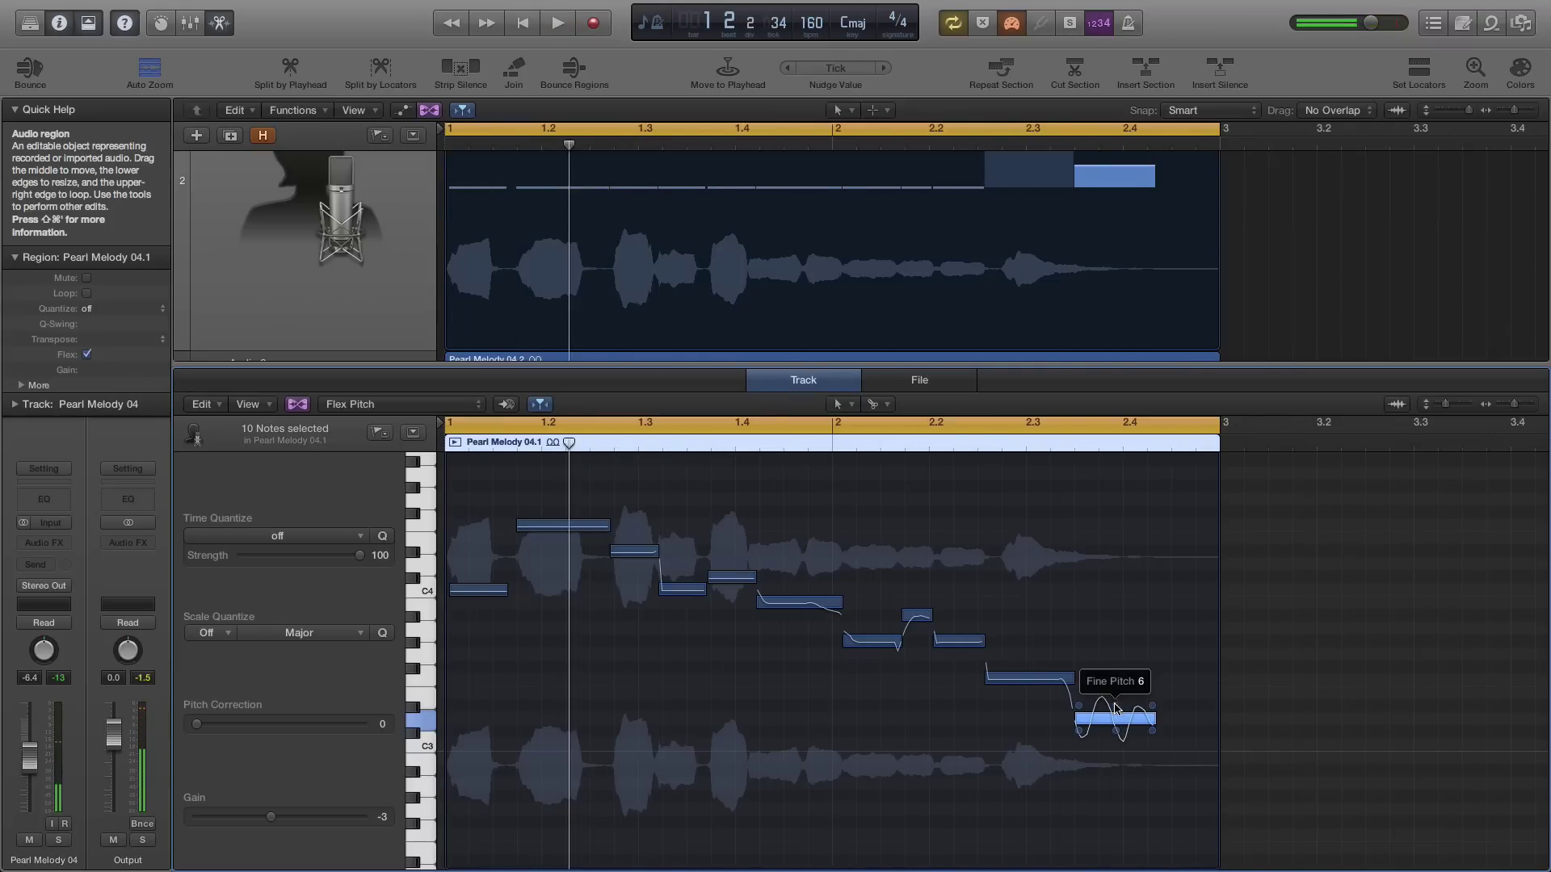
pyautogui.moveTo(1112, 720); pyautogui.dragTo(1113, 778)
pyautogui.press('space')
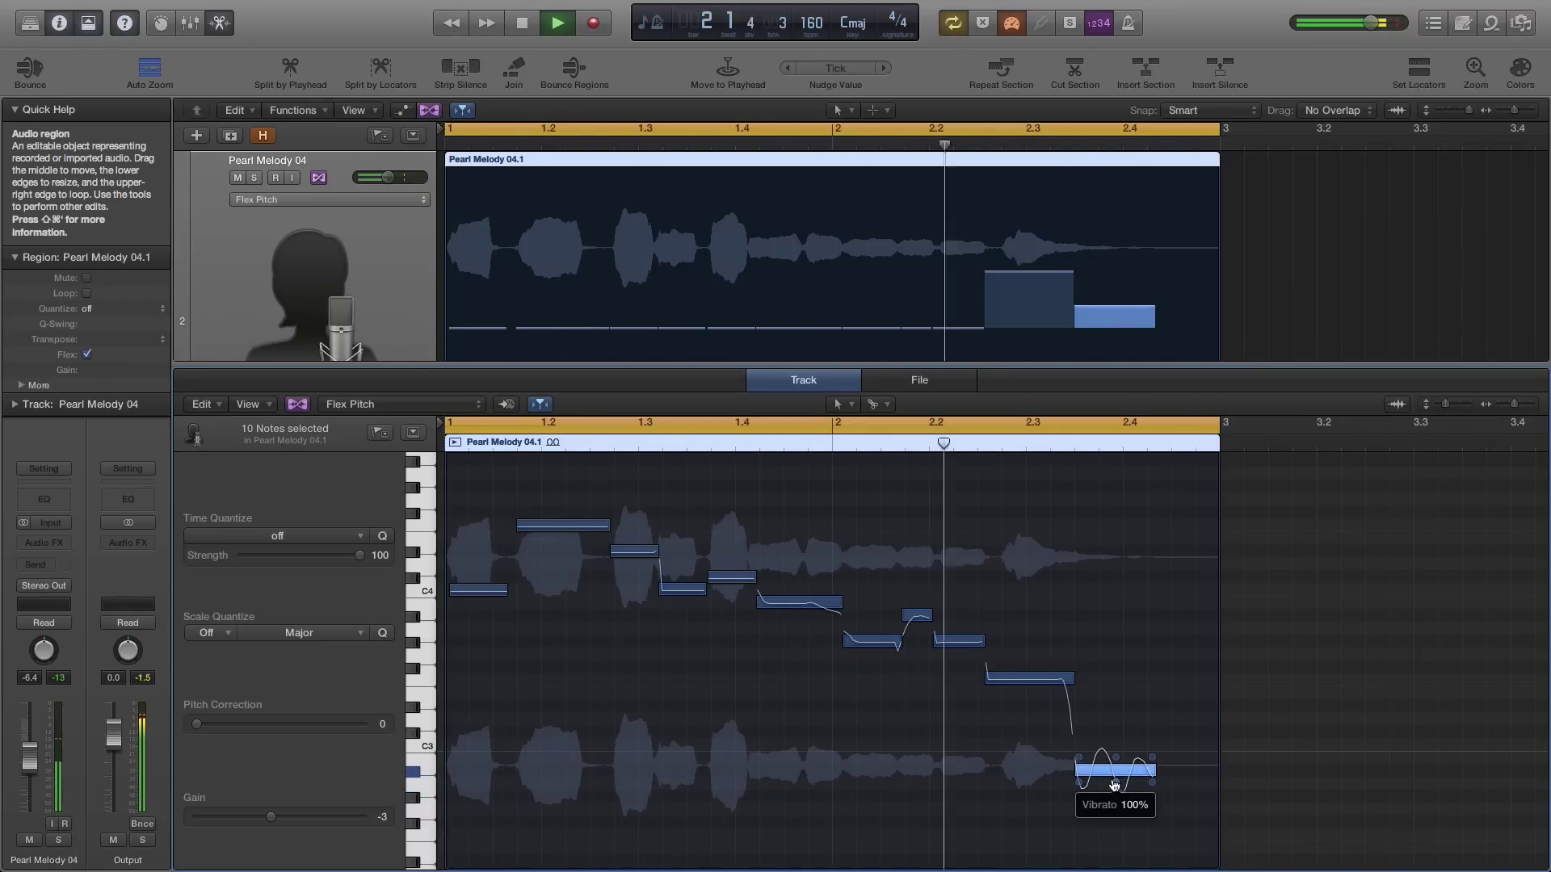
pyautogui.press('space')
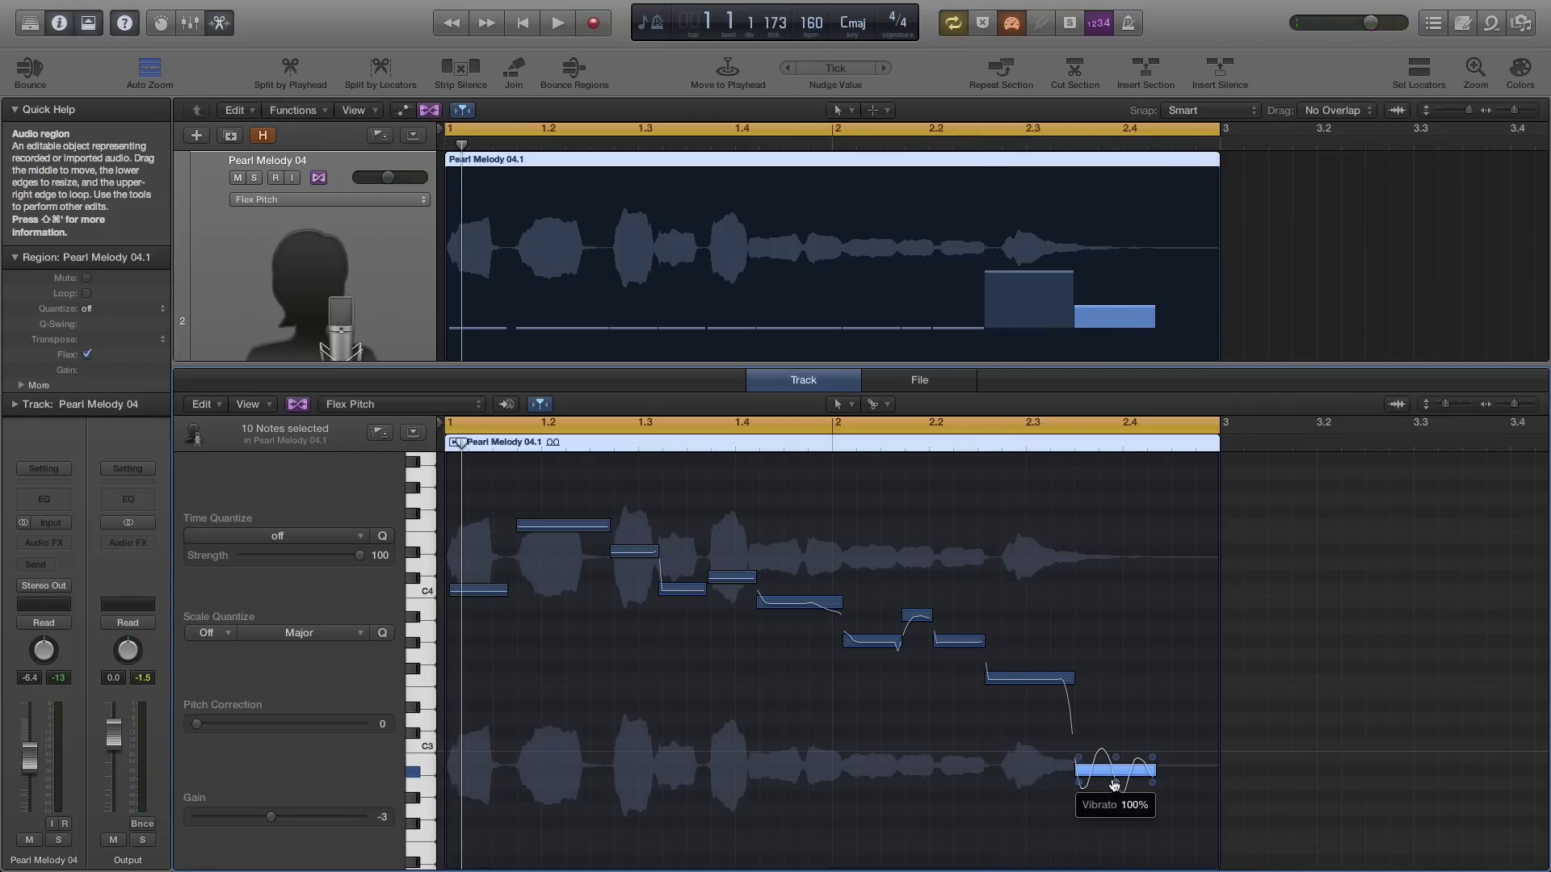
pyautogui.click(1114, 784)
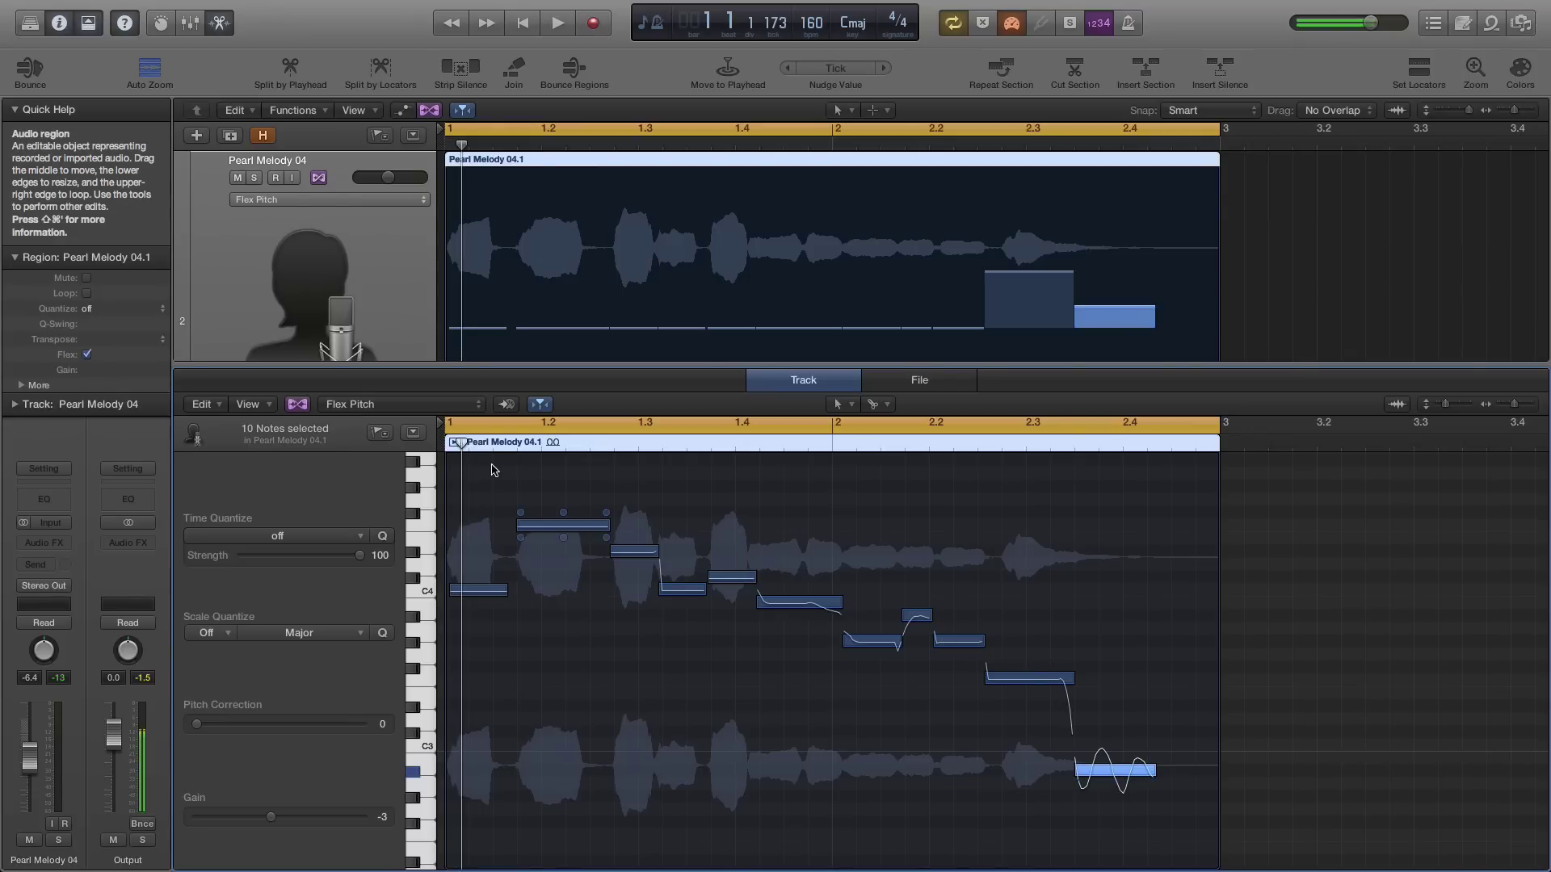
pyautogui.doubleClick(803, 381)
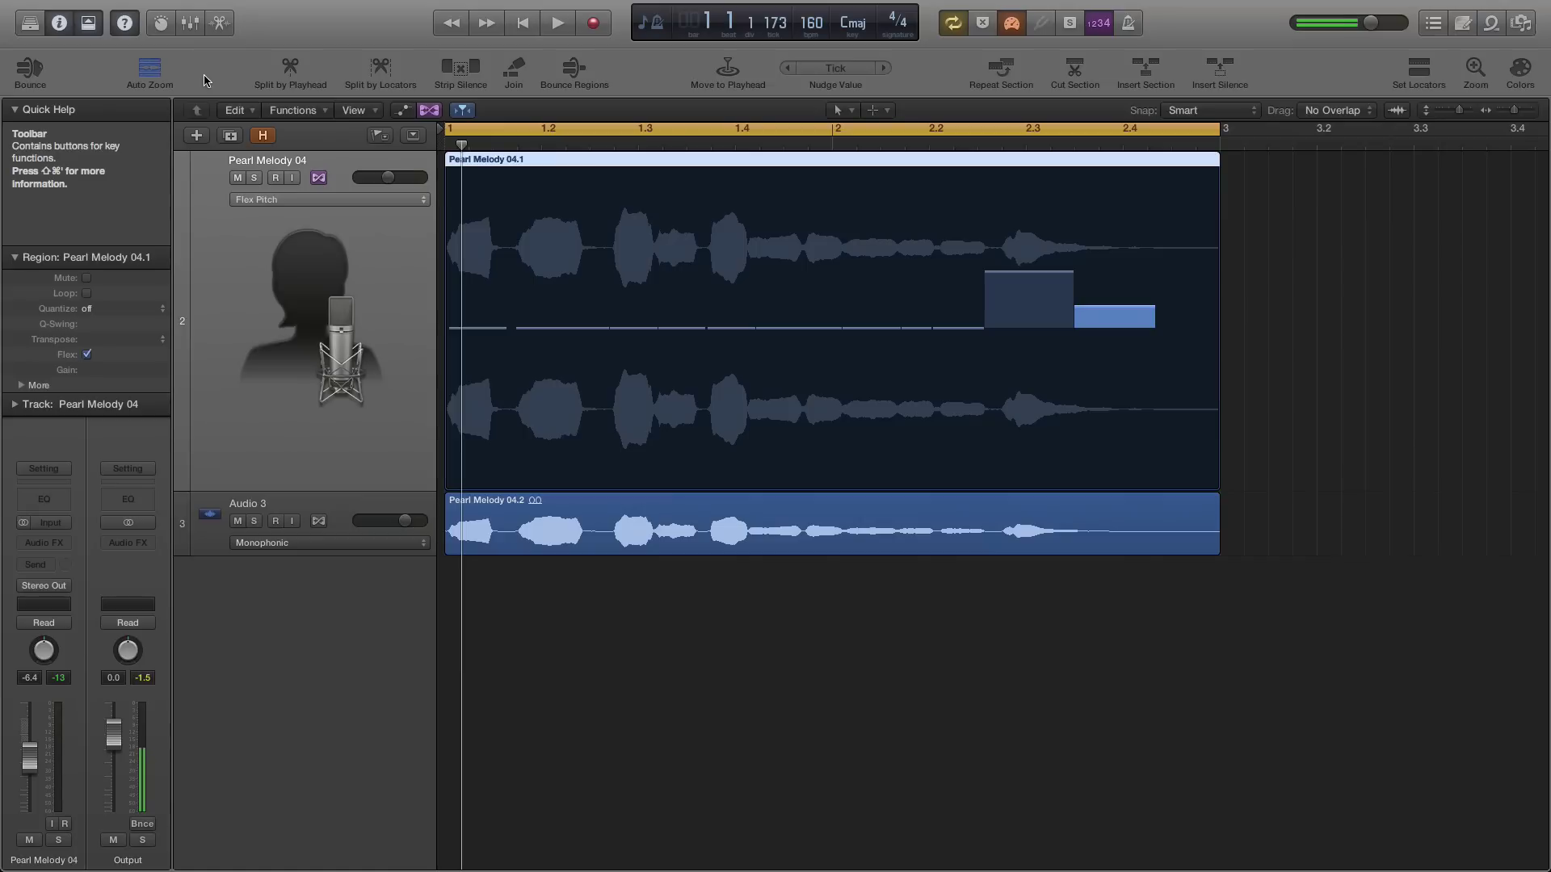
# Step: Hide the toolbar and bring it back, twice
pyautogui.click(88, 27)
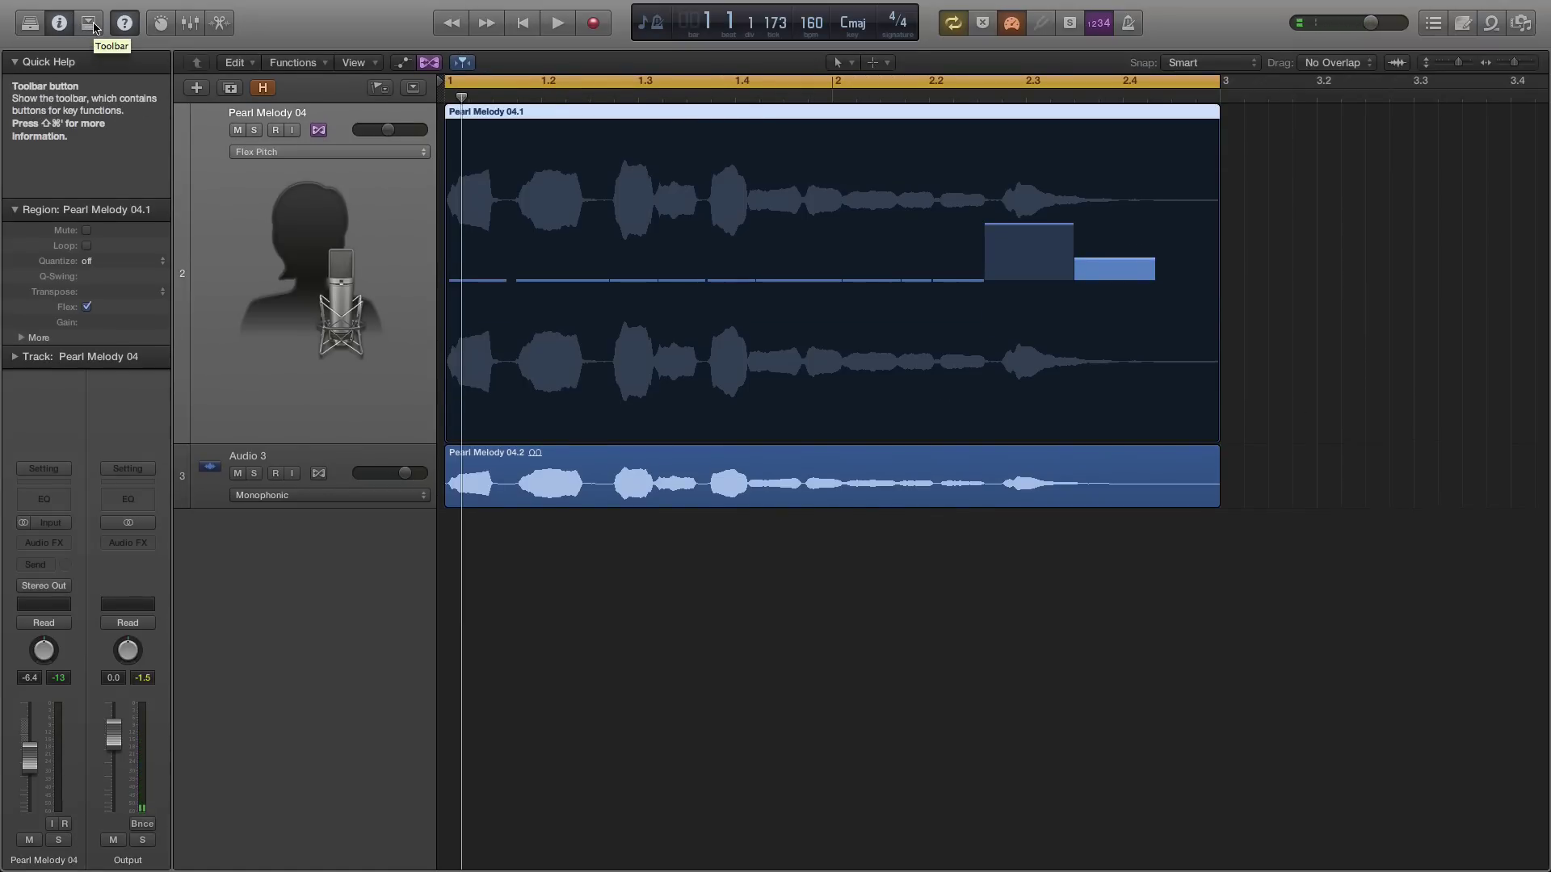
pyautogui.click(94, 28)
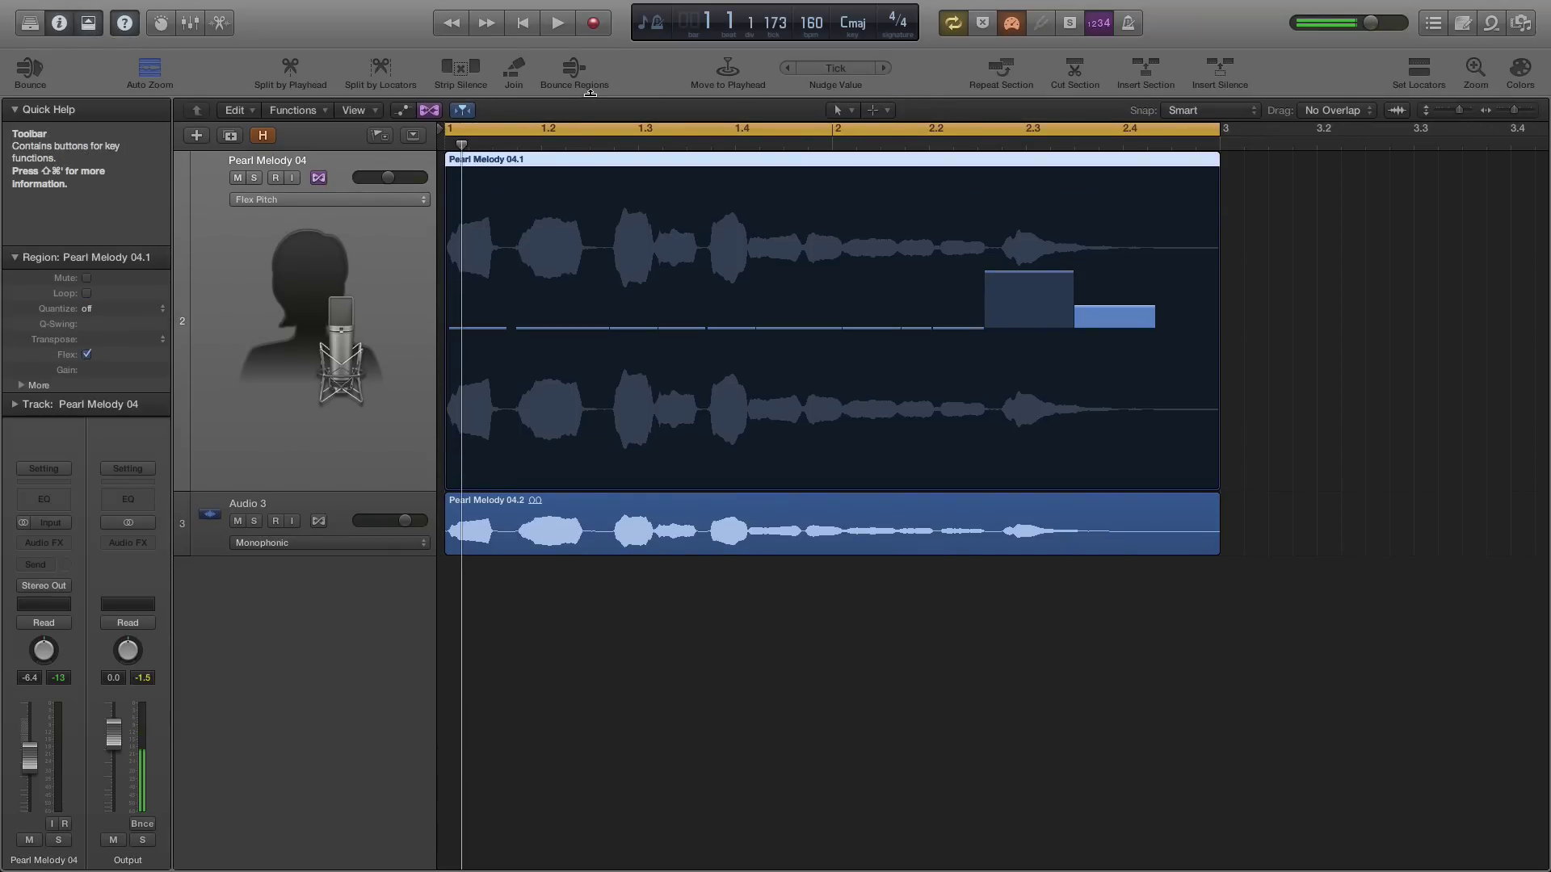
pyautogui.moveTo(601, 93); pyautogui.dragTo(608, 46)
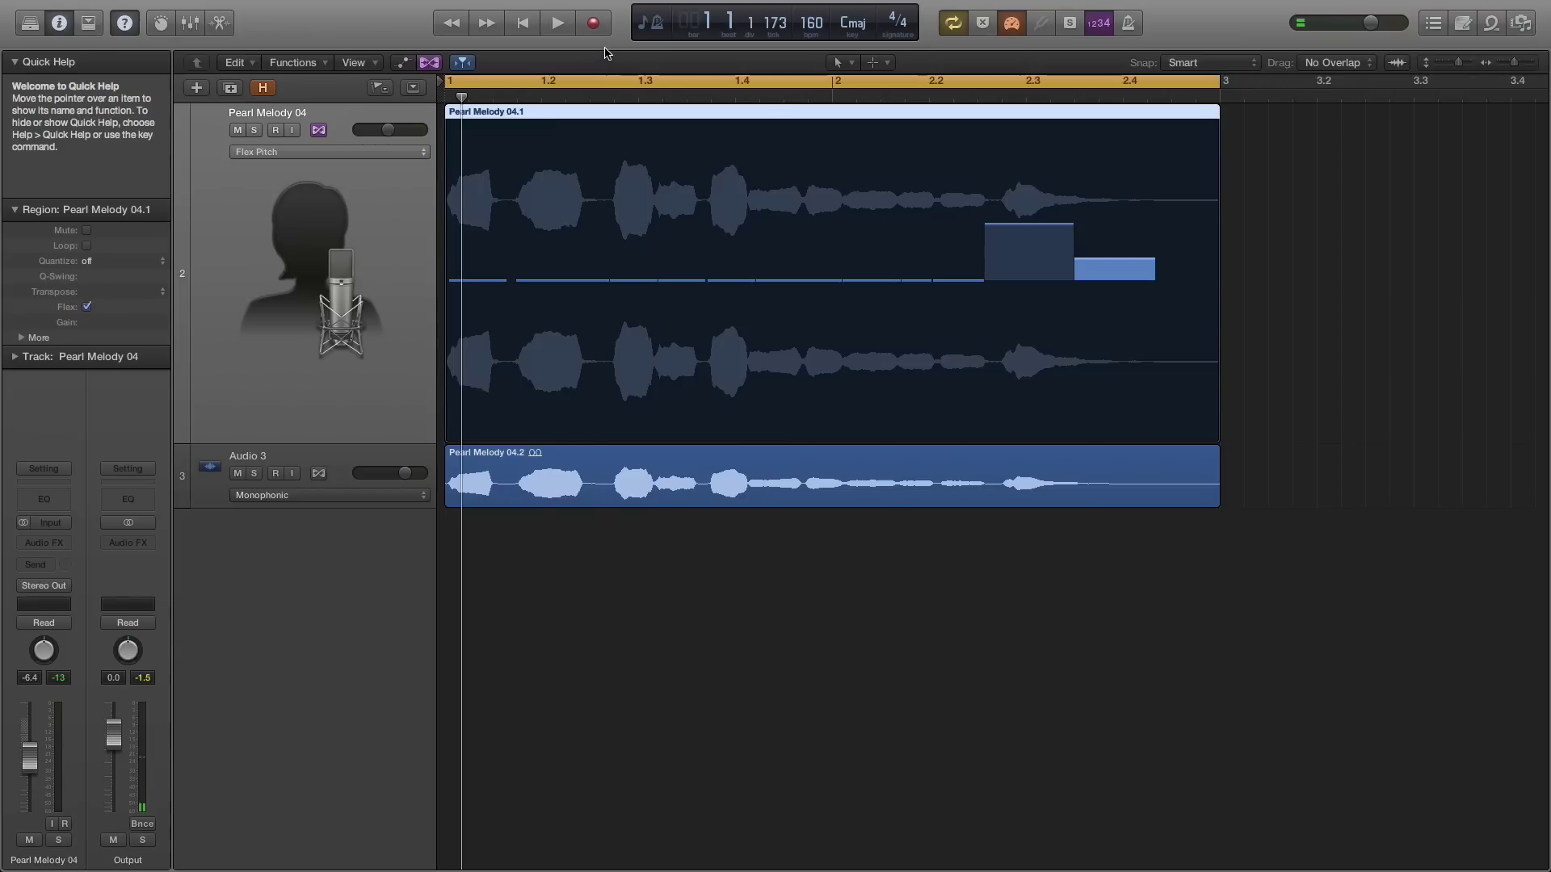
pyautogui.moveTo(604, 45); pyautogui.dragTo(609, 97)
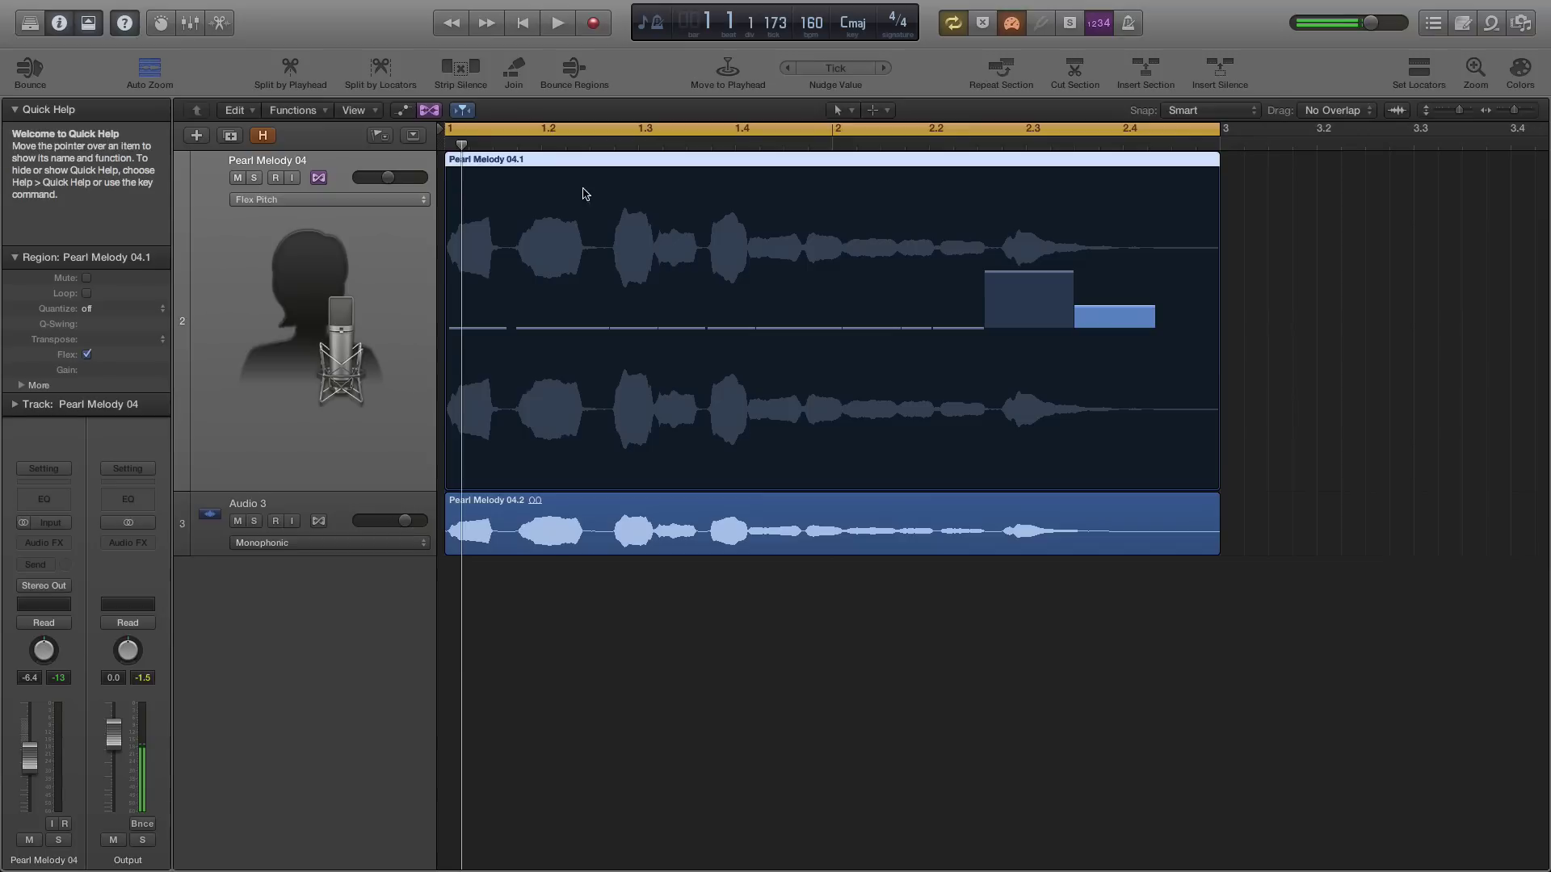
# Step: Open the Loop Browser and delete the Pearl Melody 04 regions from both tracks
pyautogui.click(1491, 23)
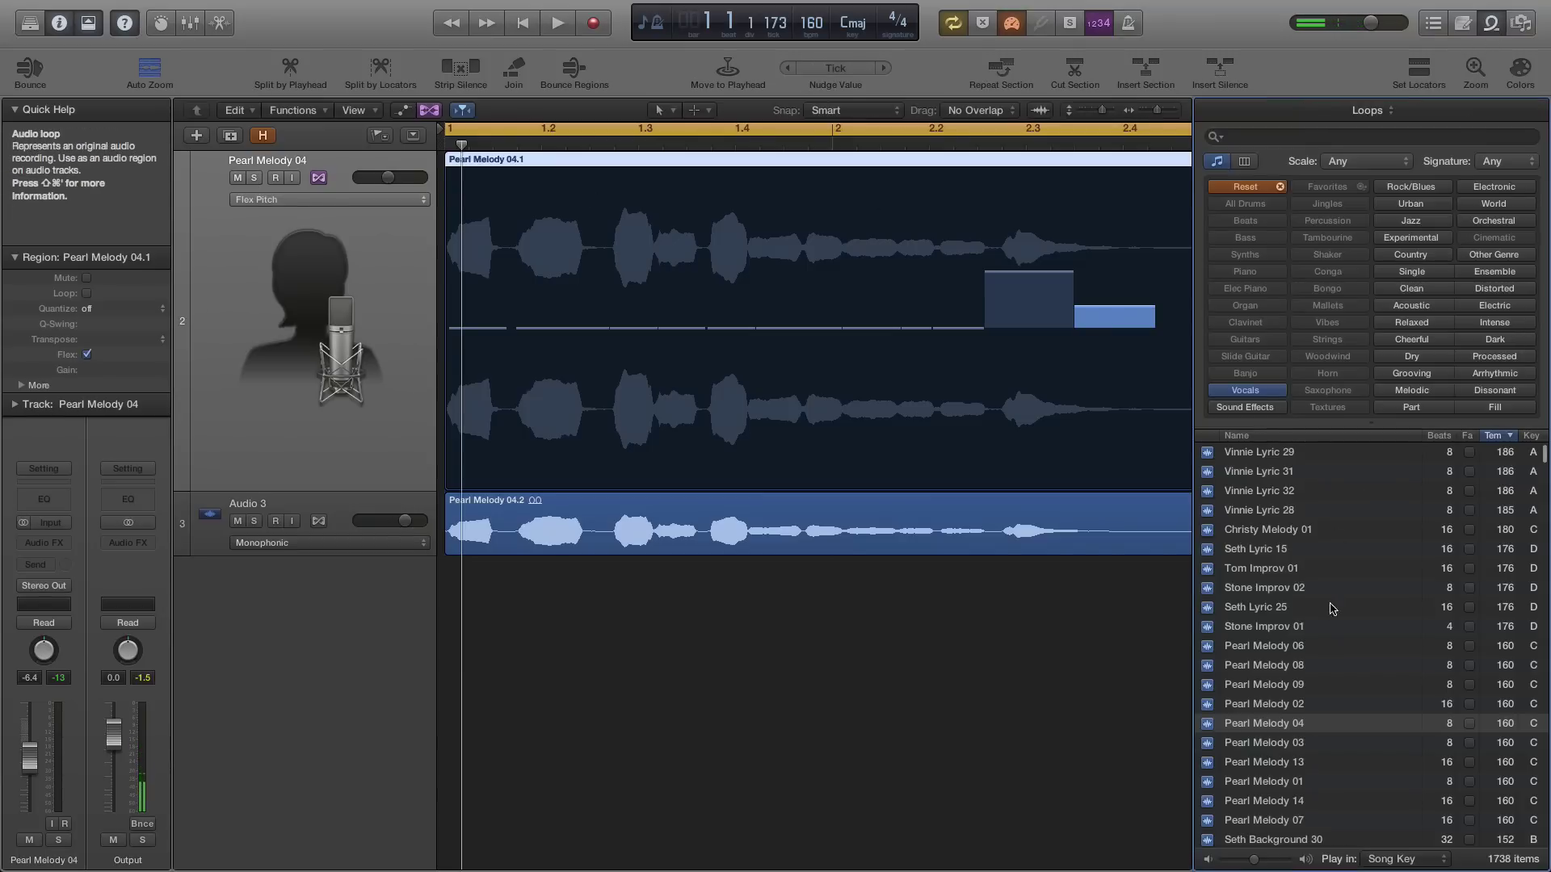
pyautogui.click(693, 162)
pyautogui.press('Delete')
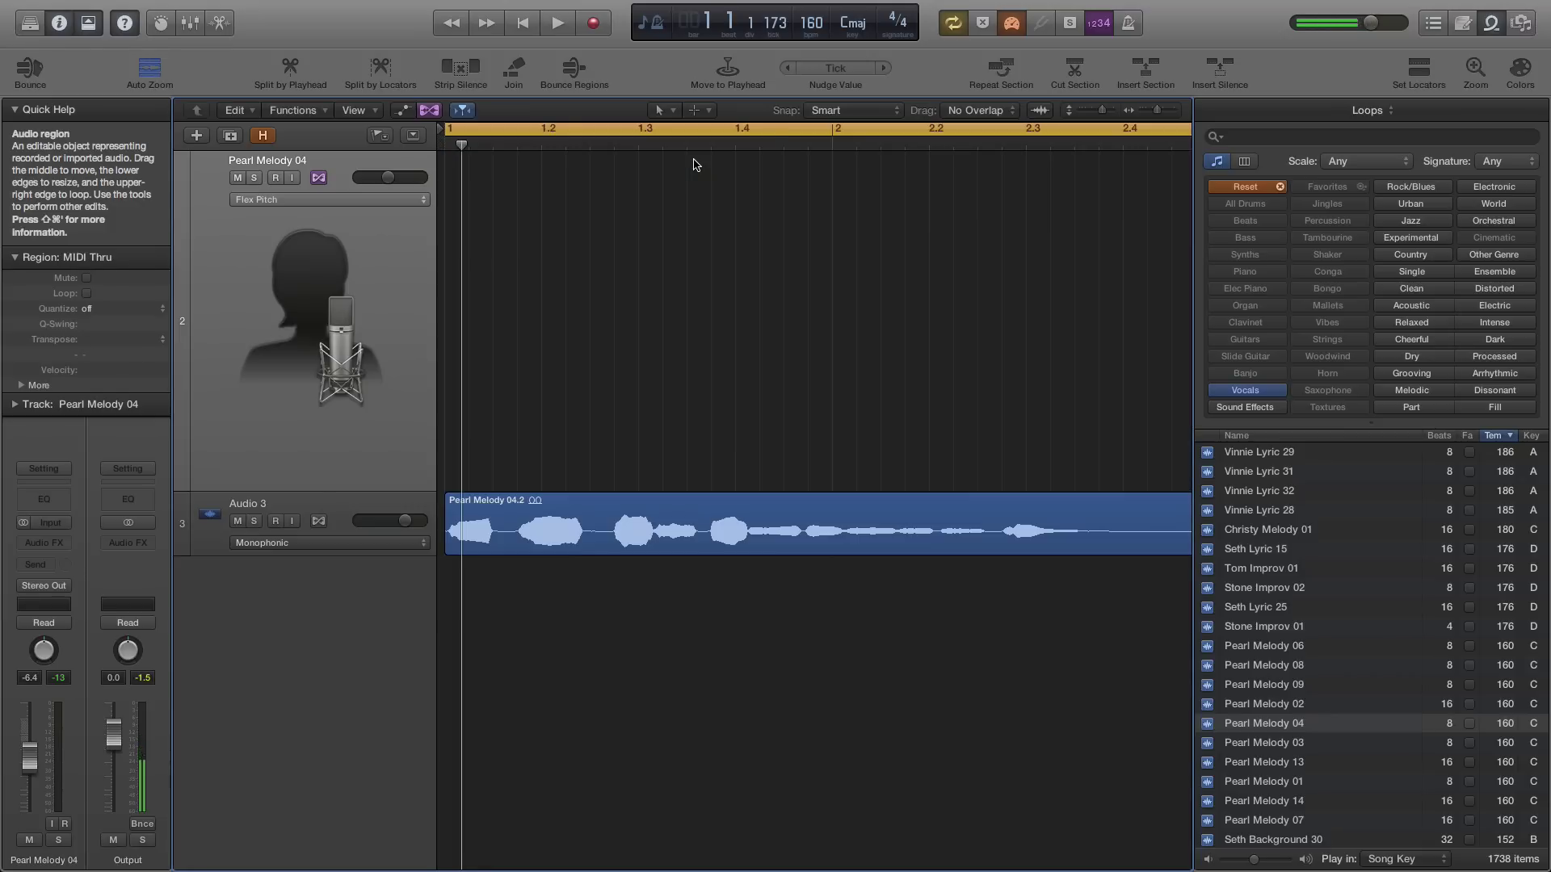
pyautogui.click(770, 500)
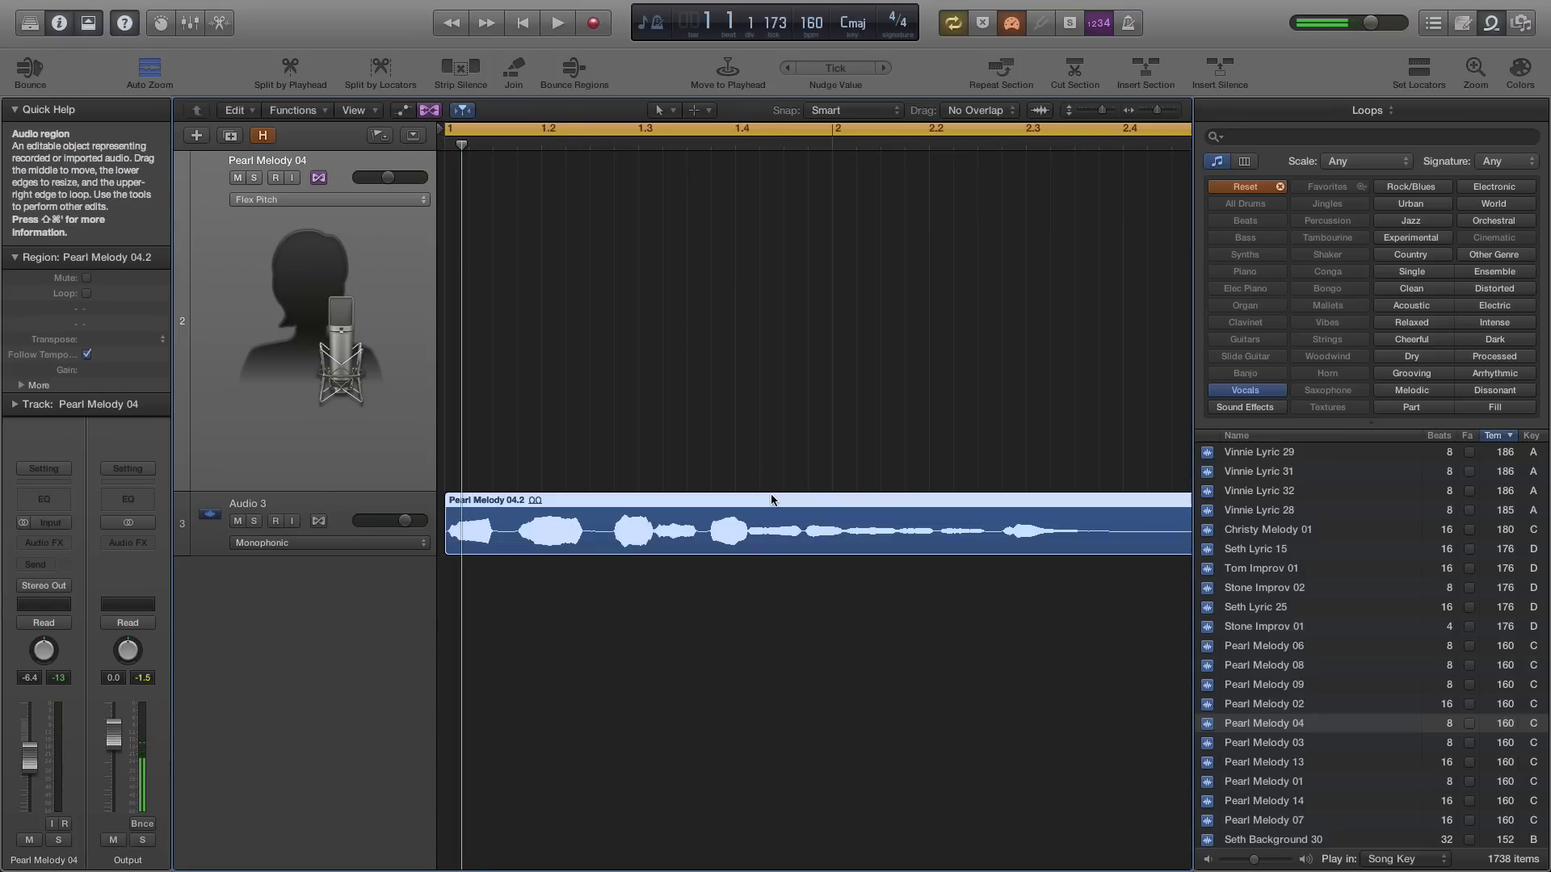
pyautogui.press('Delete')
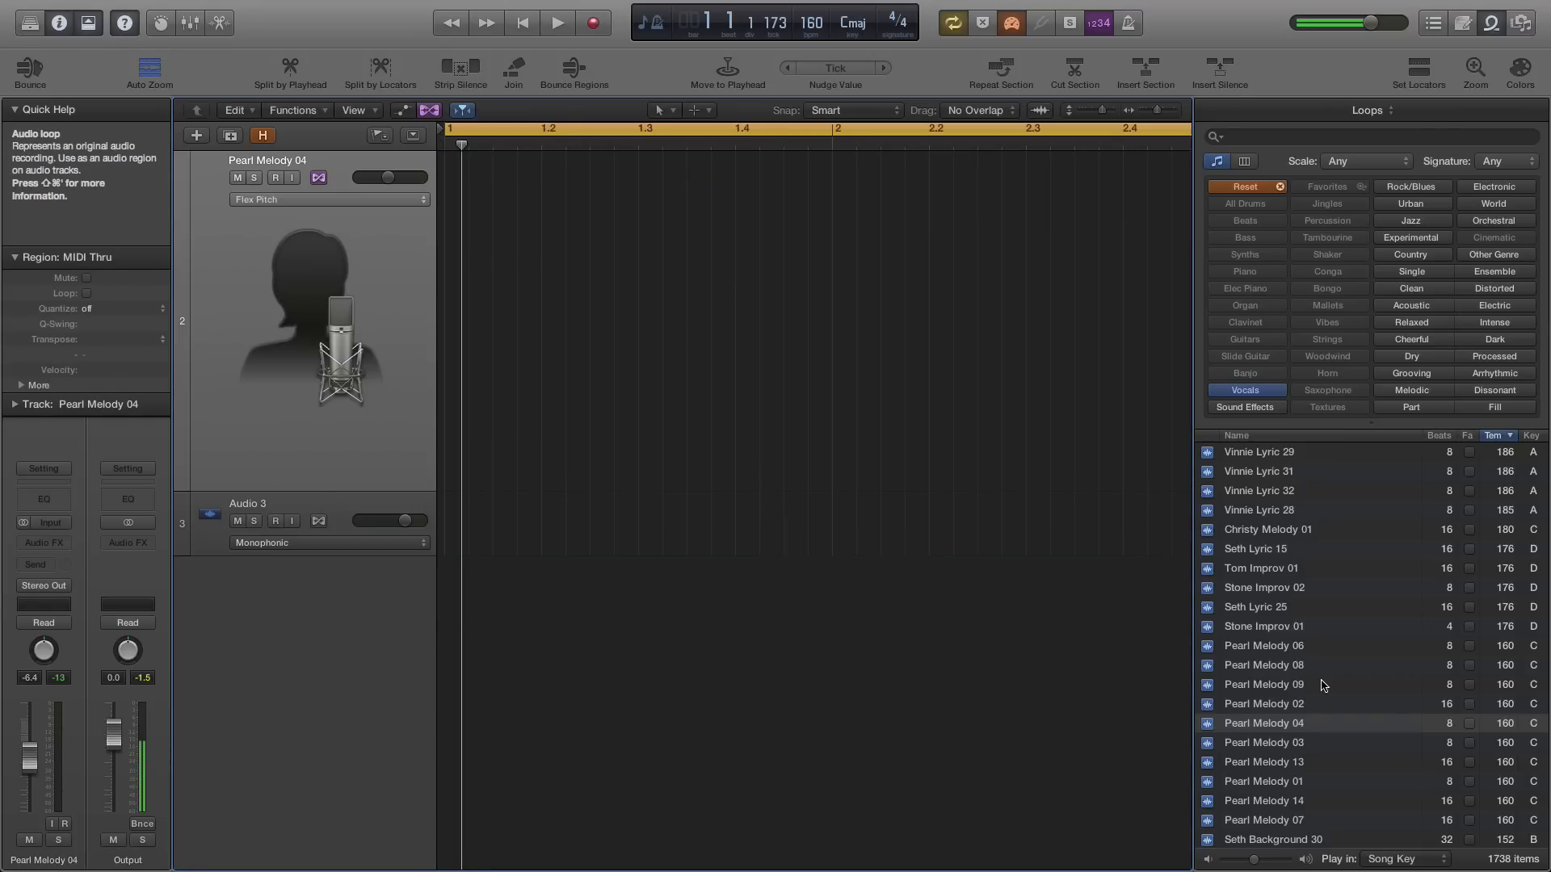
# Step: Preview the Pearl Melody 02 loop, place it on the upper track at bar 1 and import its tempo information
pyautogui.click(1292, 706)
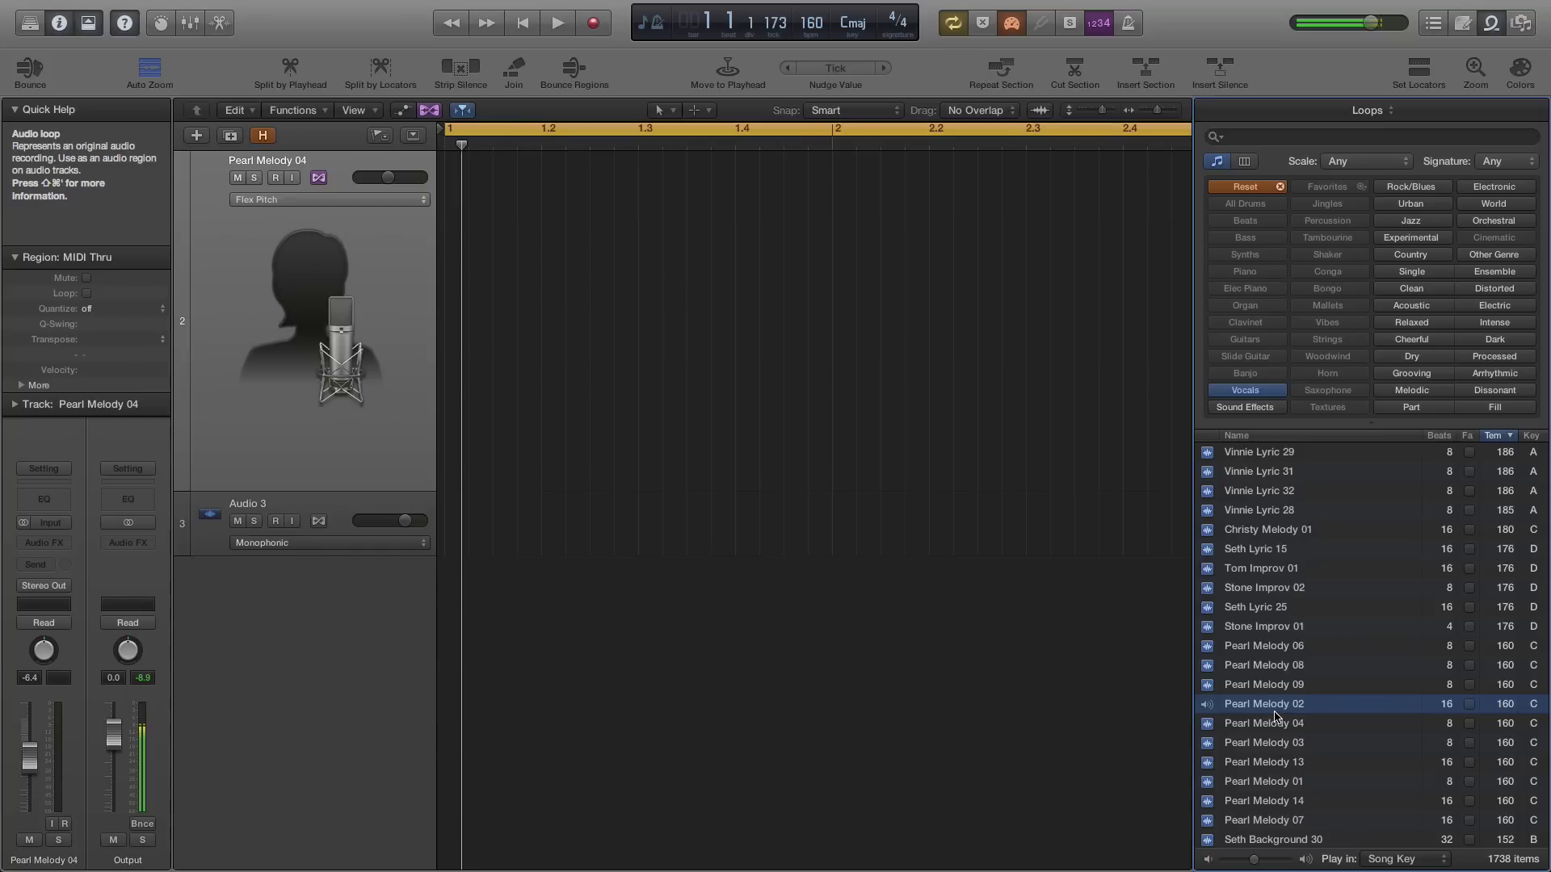
pyautogui.moveTo(1274, 717); pyautogui.dragTo(491, 307)
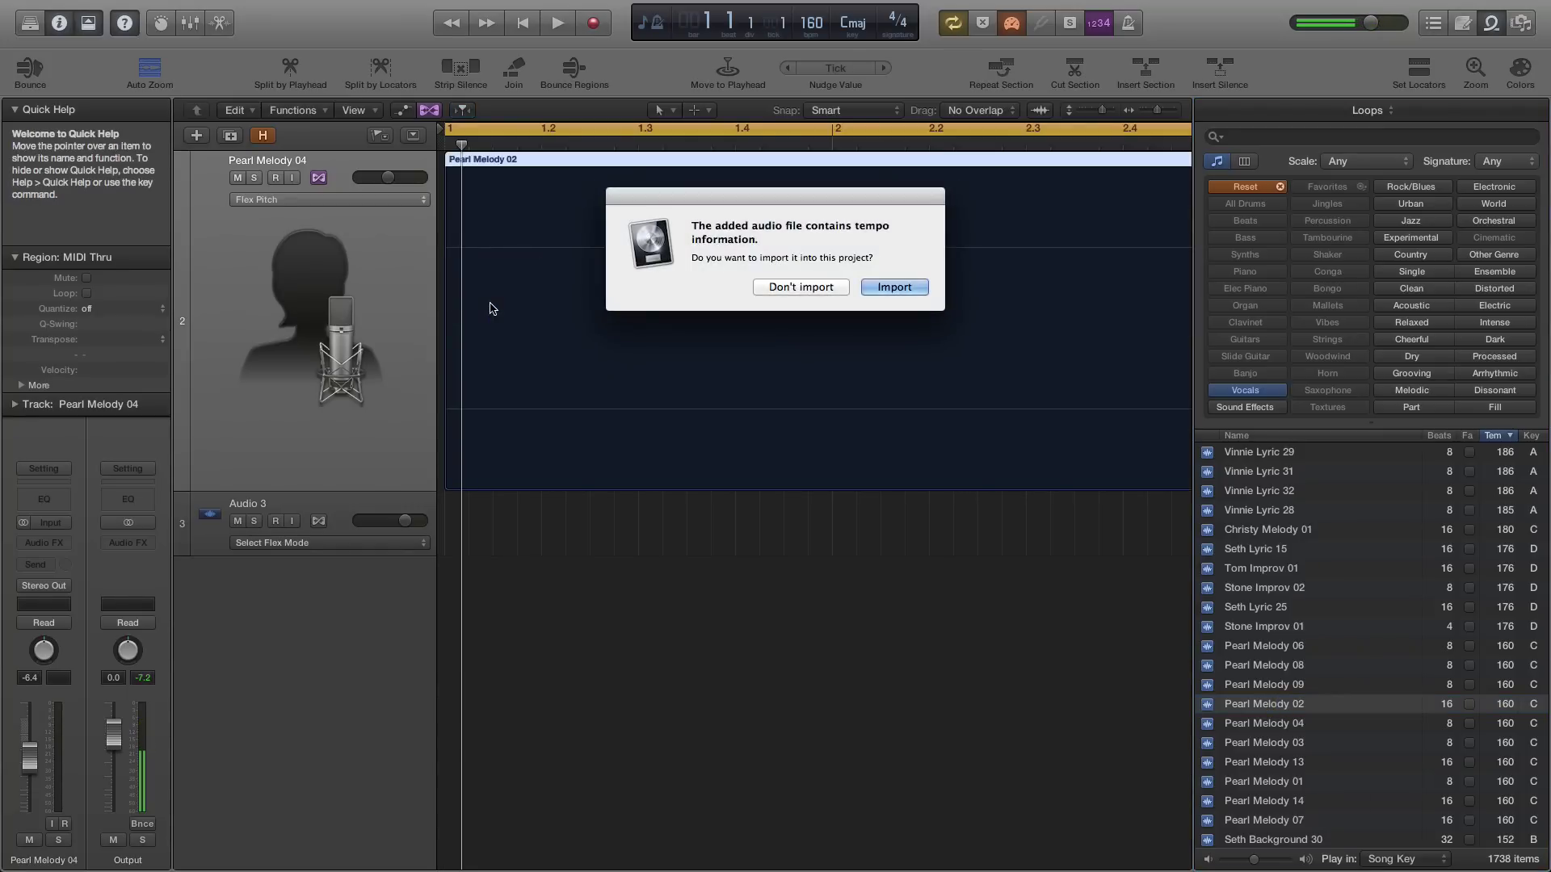
pyautogui.click(924, 286)
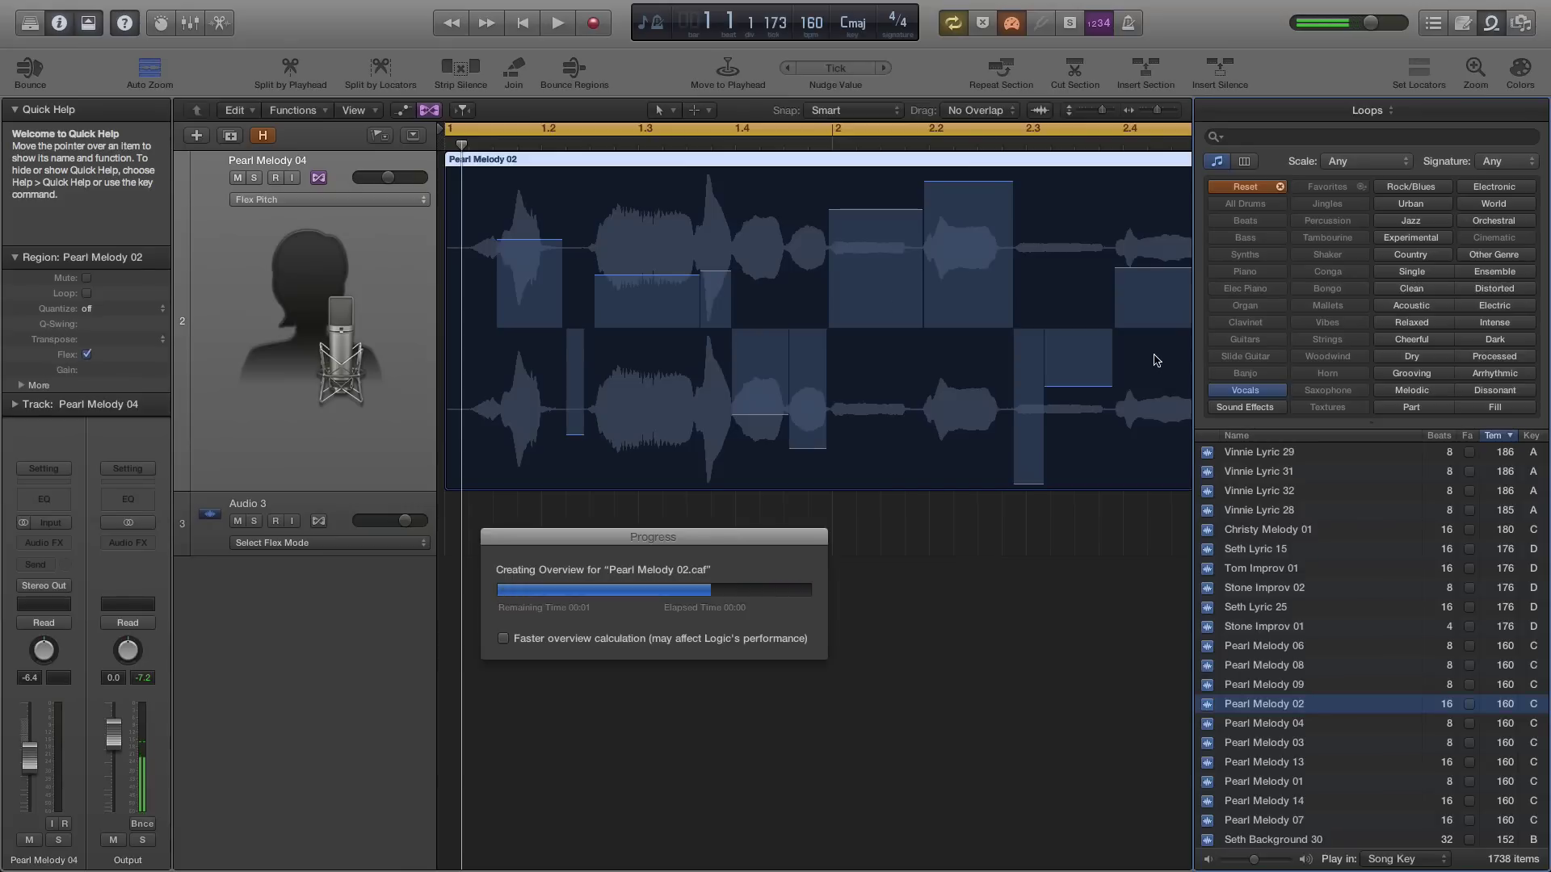
# Step: Turn off the Flex display in the tracks area and close the Loop Browser
pyautogui.click(428, 110)
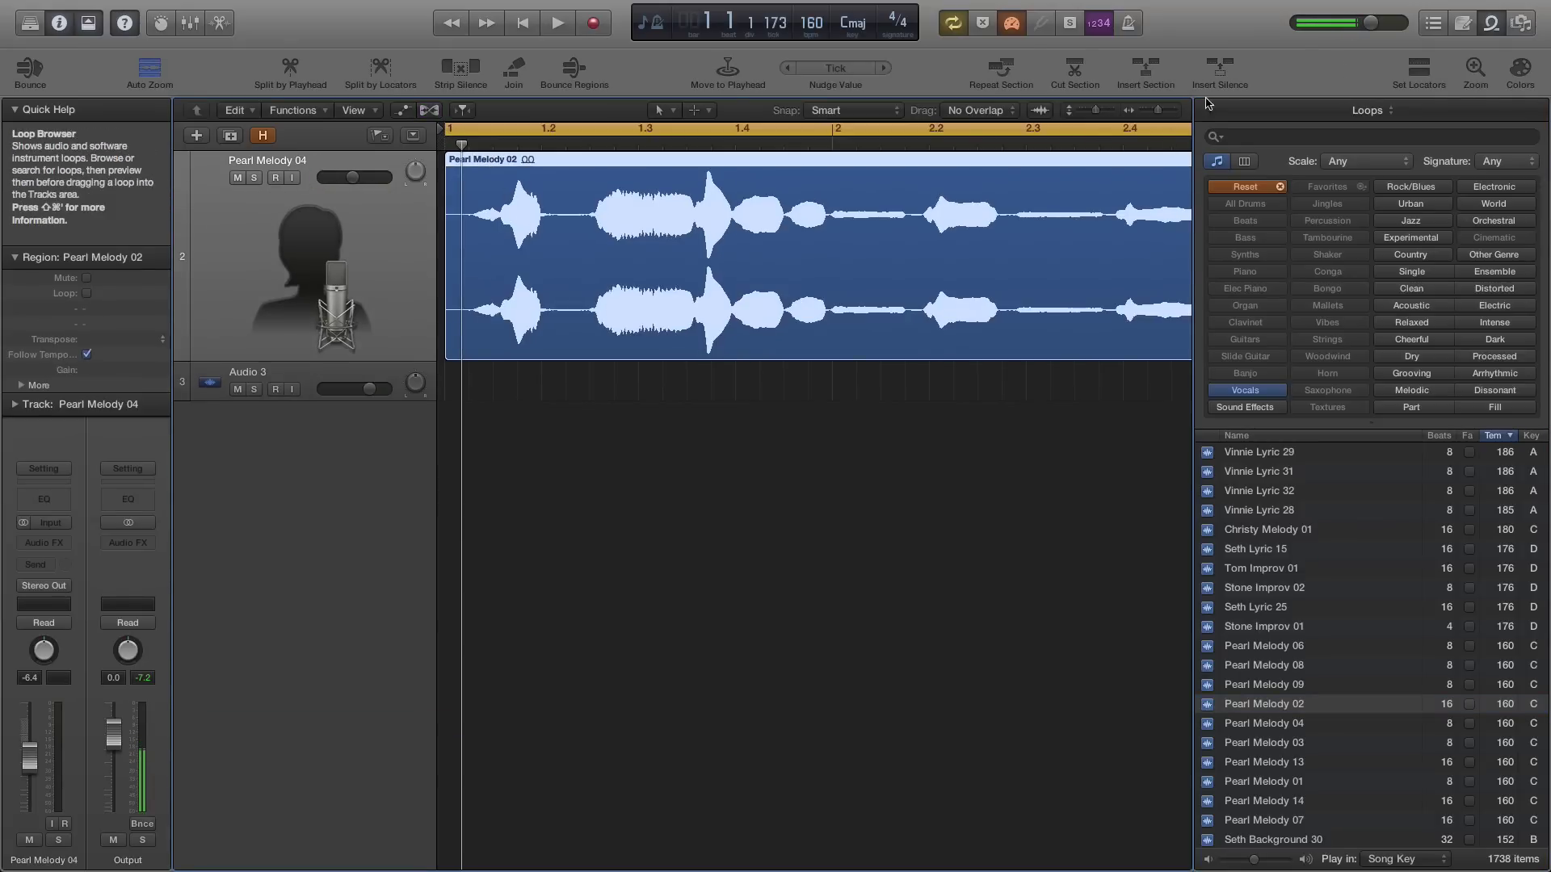
pyautogui.click(1491, 23)
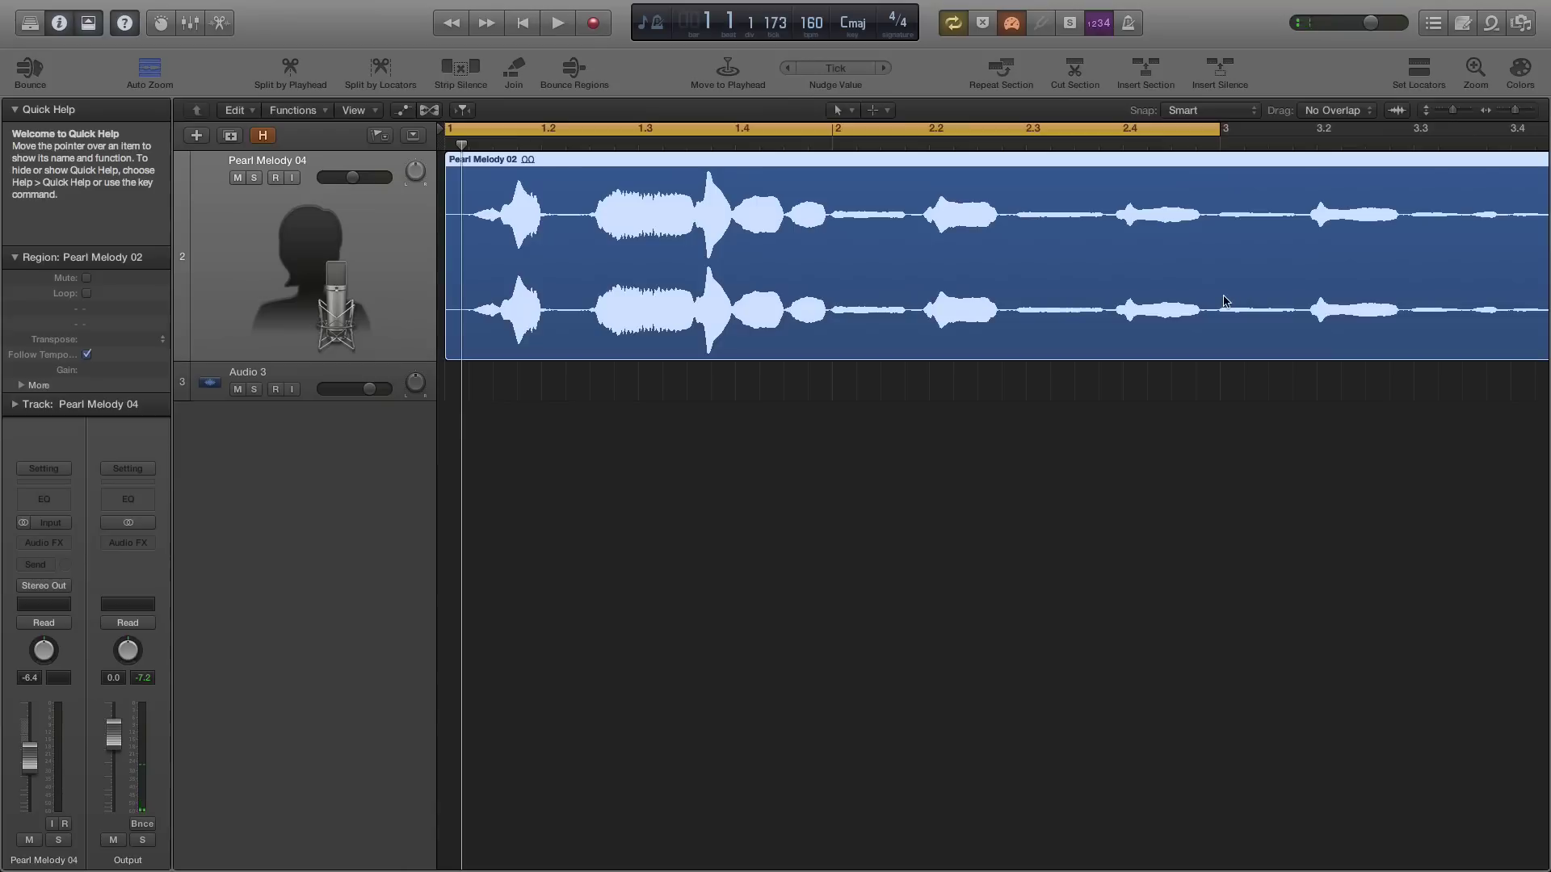
pyautogui.press('super+Left')
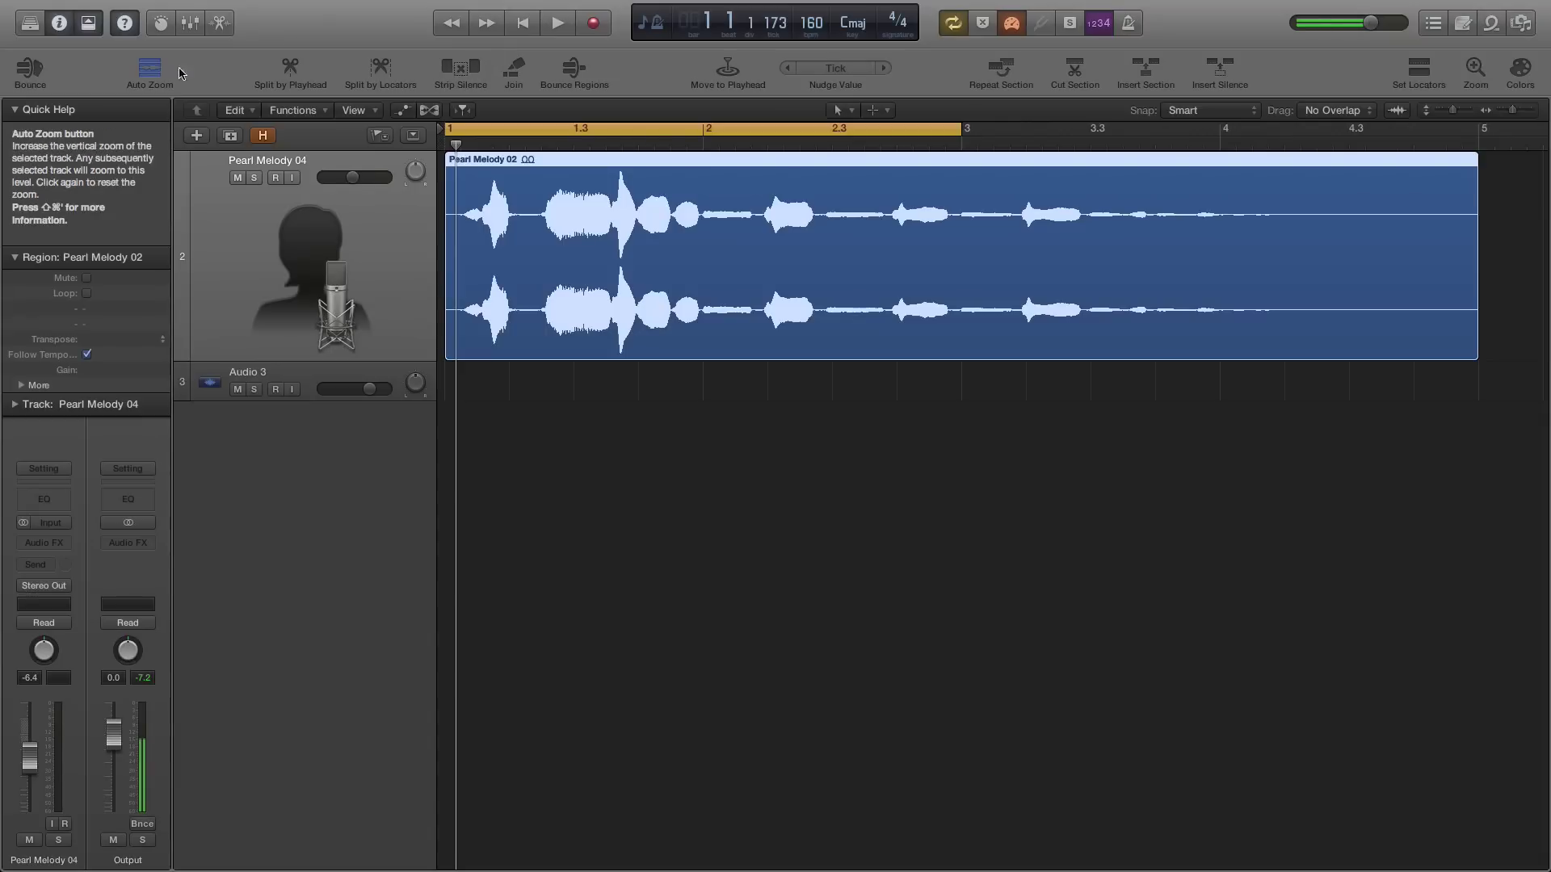
# Step: Review the functions offered in the toolbar customization dialog and accept it without changes
pyautogui.rightClick(209, 69)
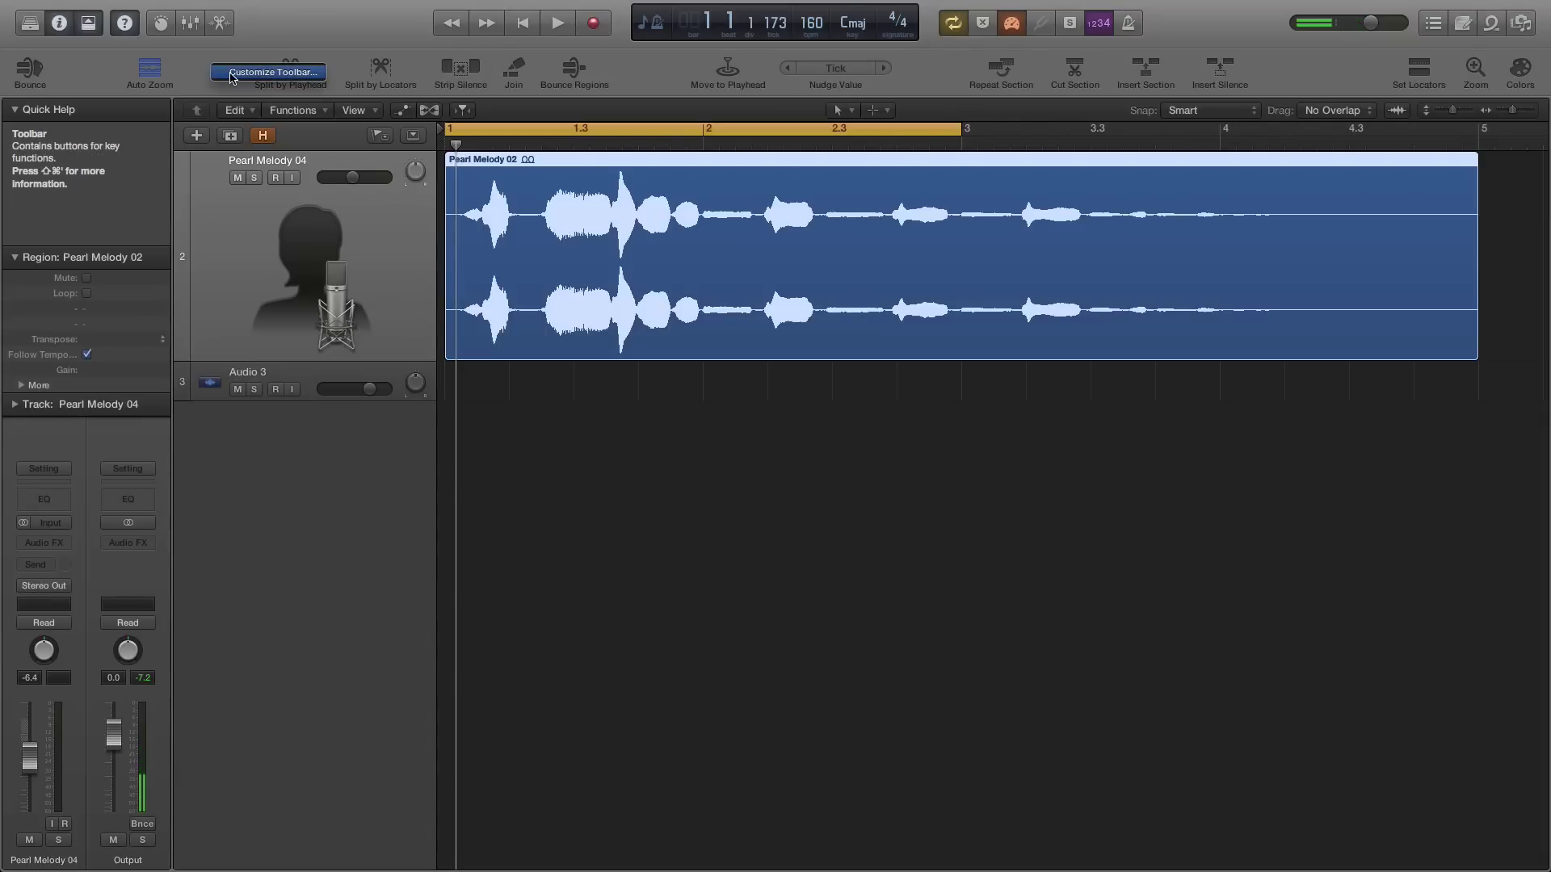
pyautogui.click(232, 77)
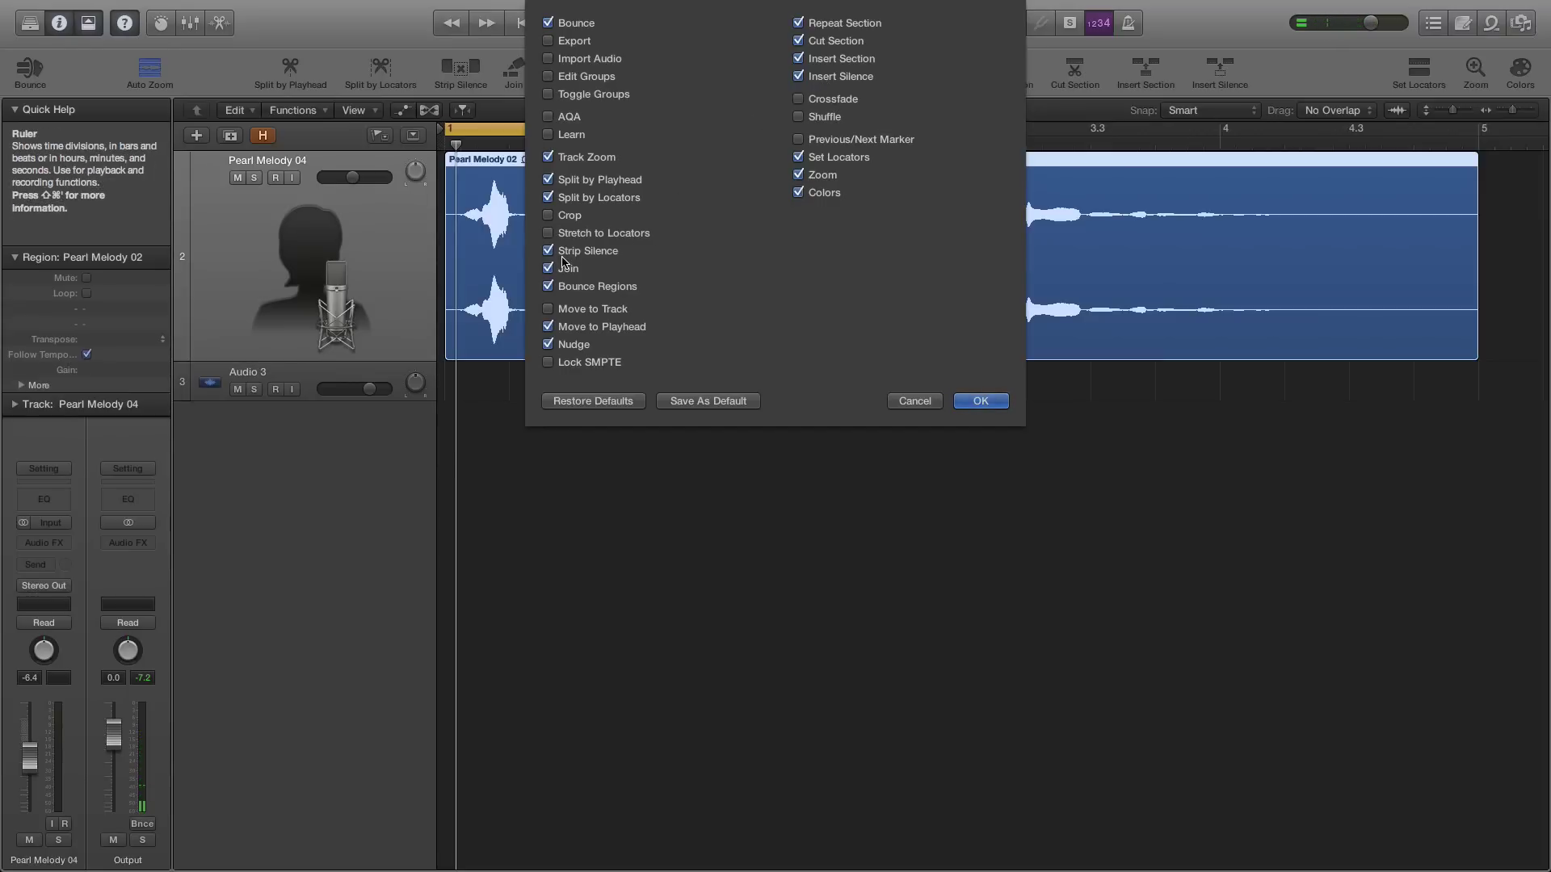
pyautogui.click(979, 402)
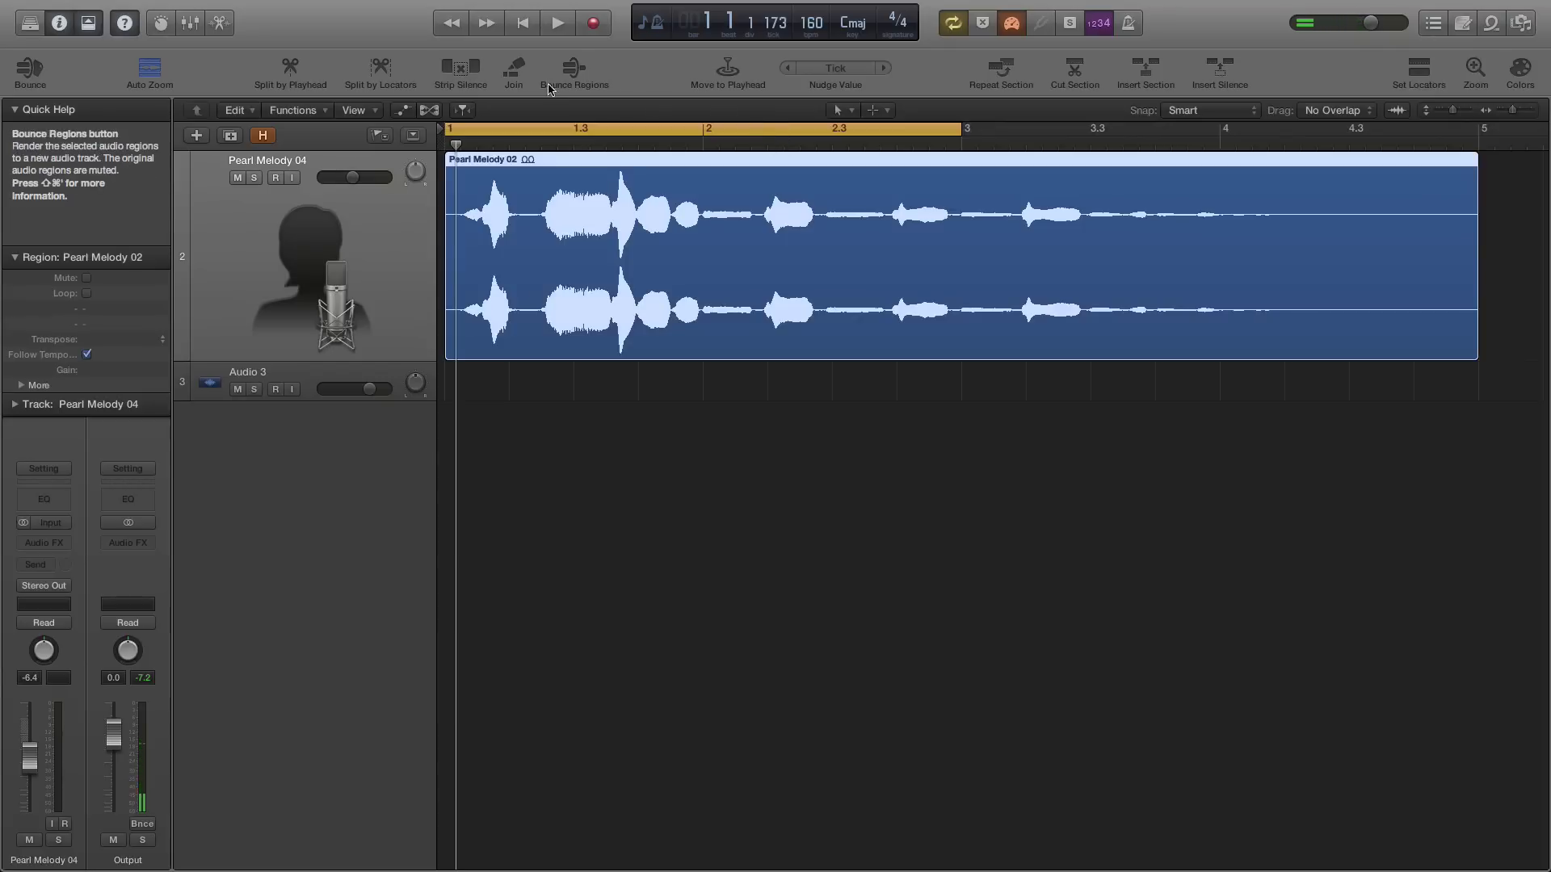
# Step: Apply Strip Silence to the Pearl Melody 02 region with a minimum silence time of 0.1200 sec
pyautogui.click(458, 72)
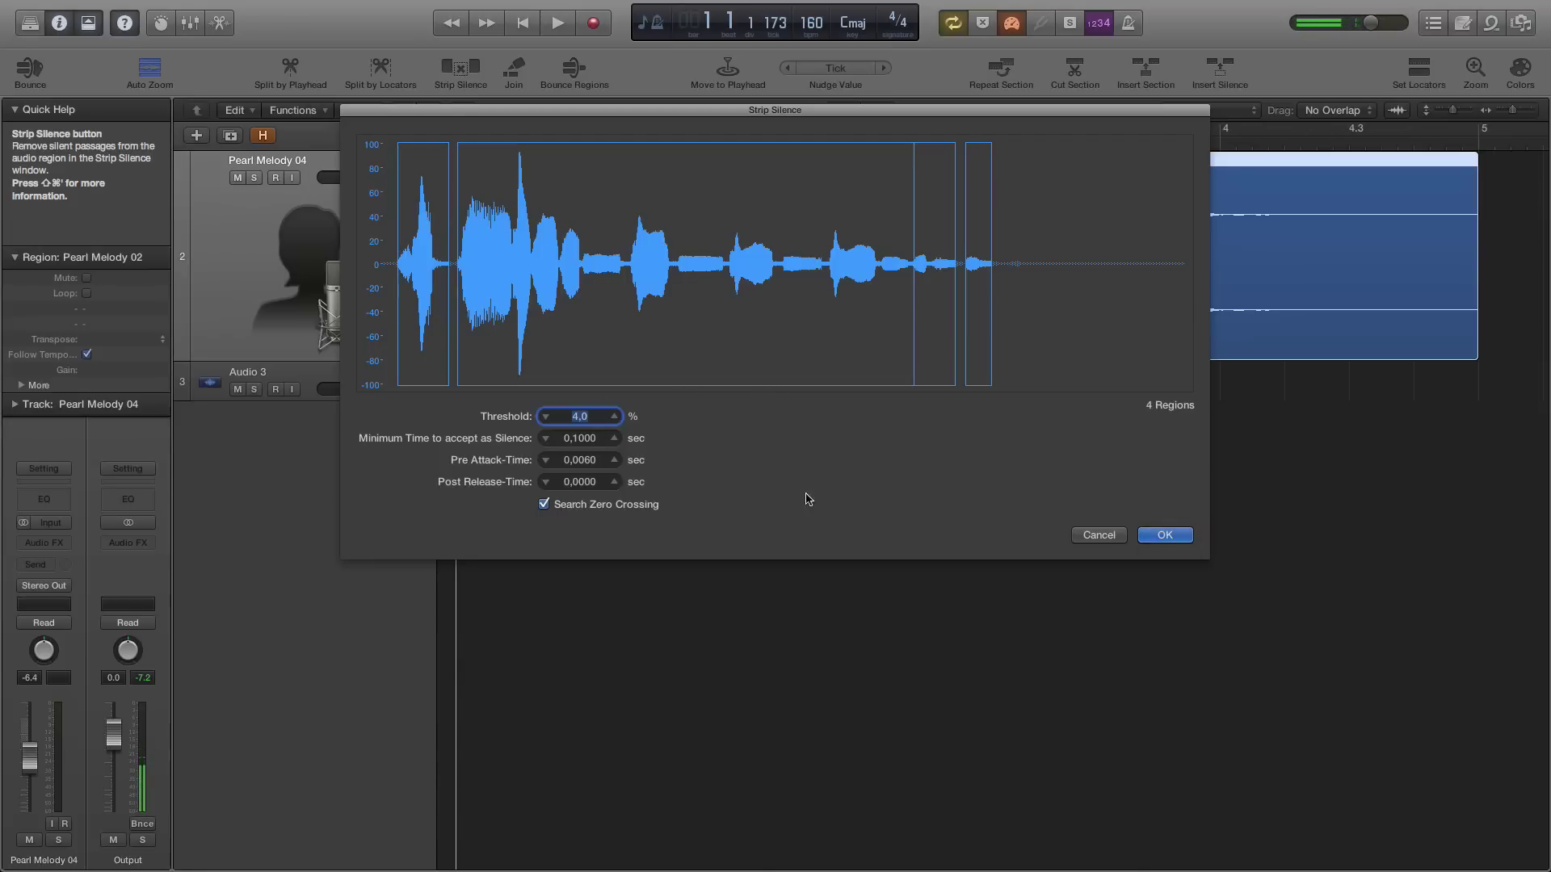
pyautogui.click(582, 458)
pyautogui.click(583, 454)
pyautogui.moveTo(583, 458); pyautogui.dragTo(582, 433)
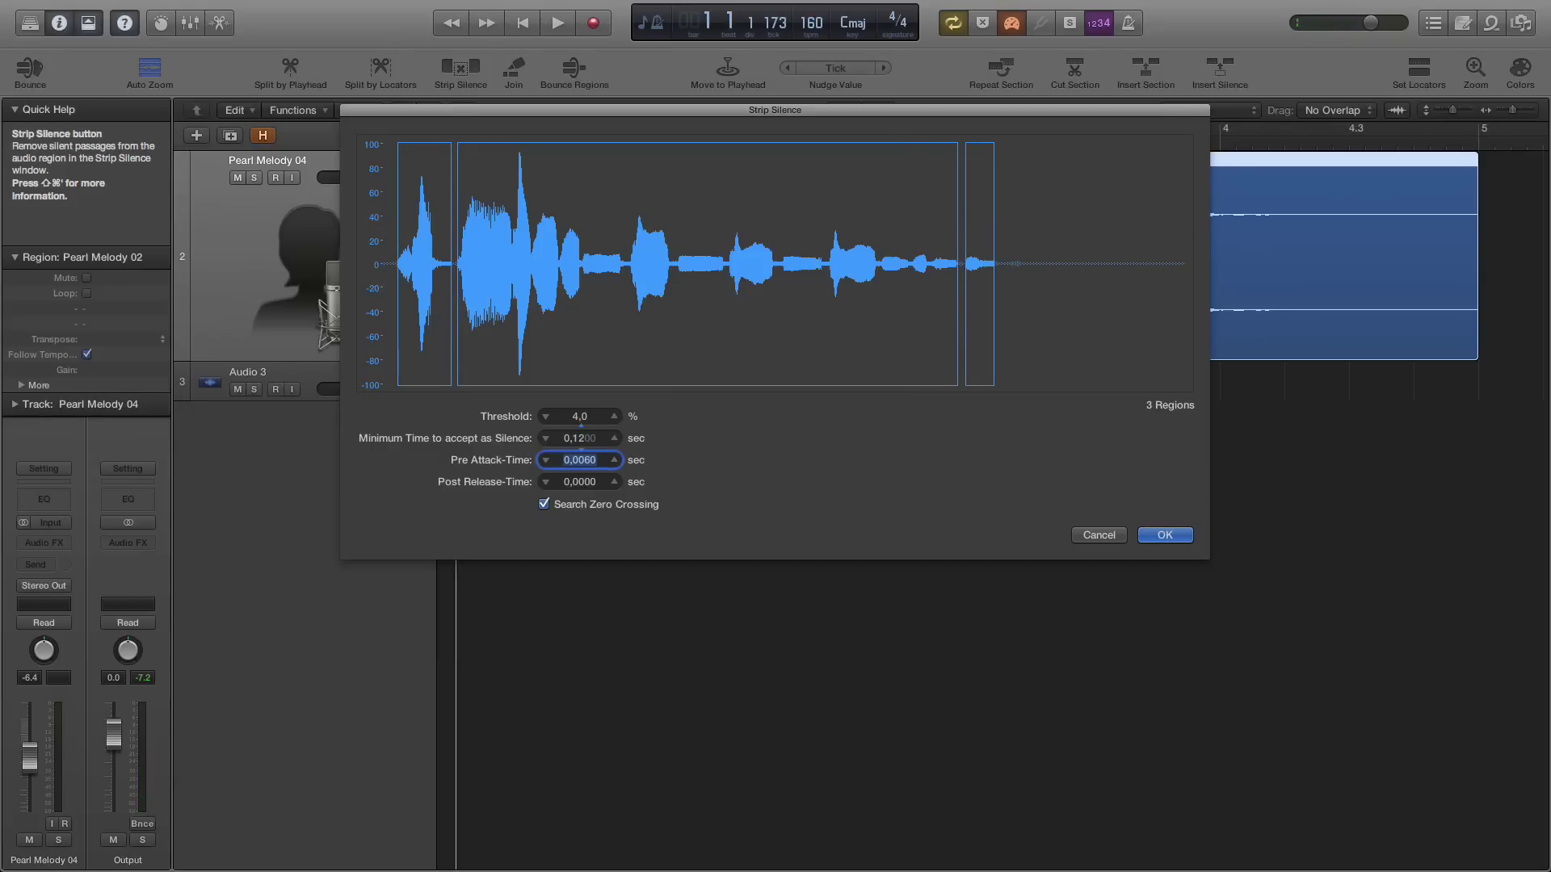
pyautogui.click(1167, 536)
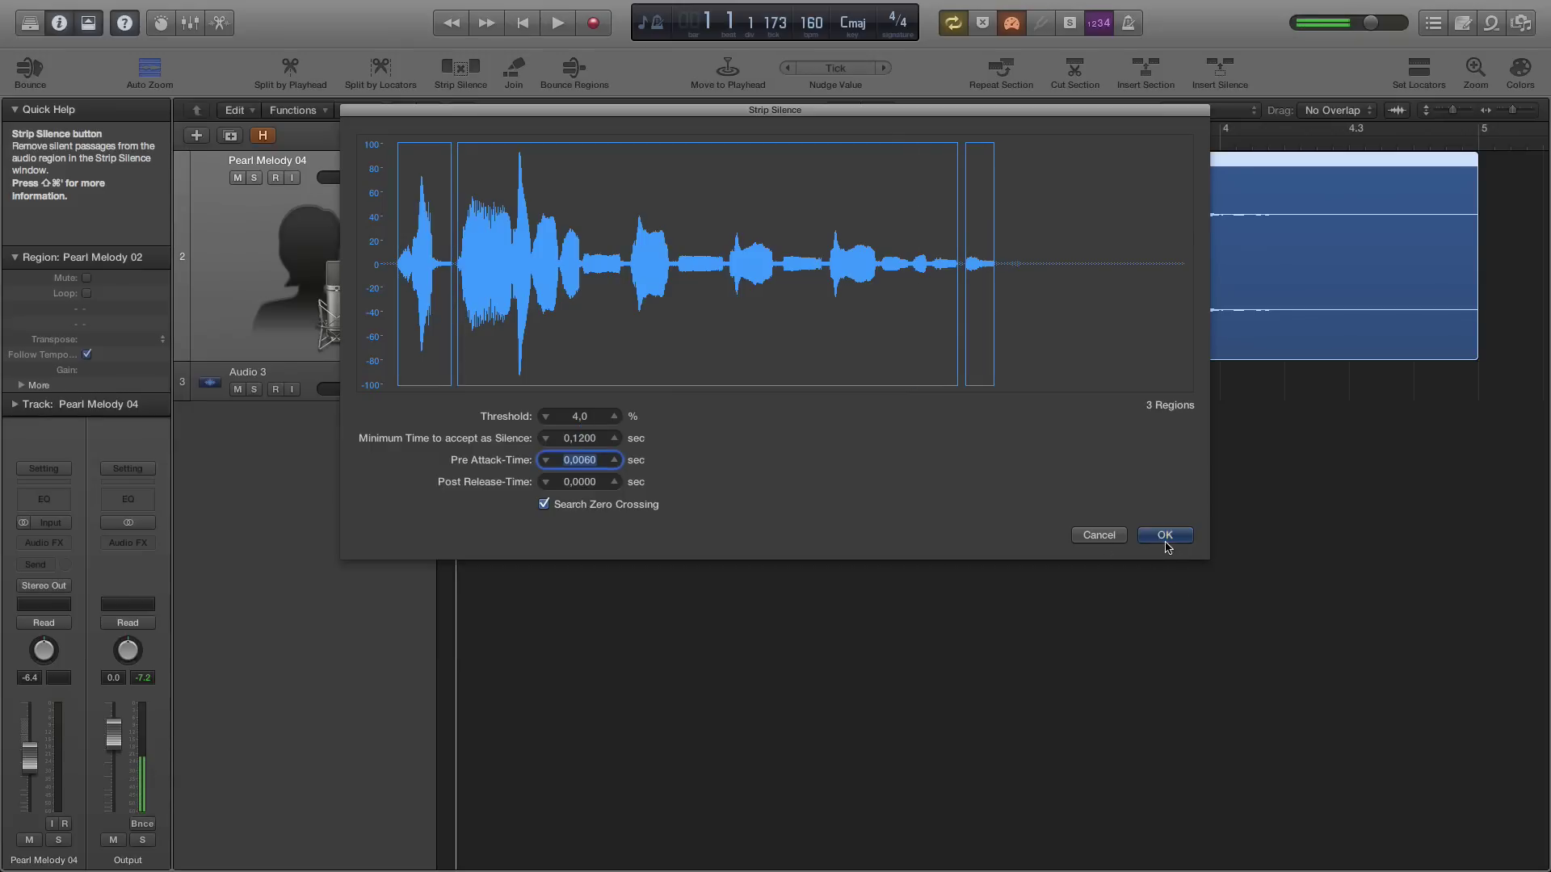